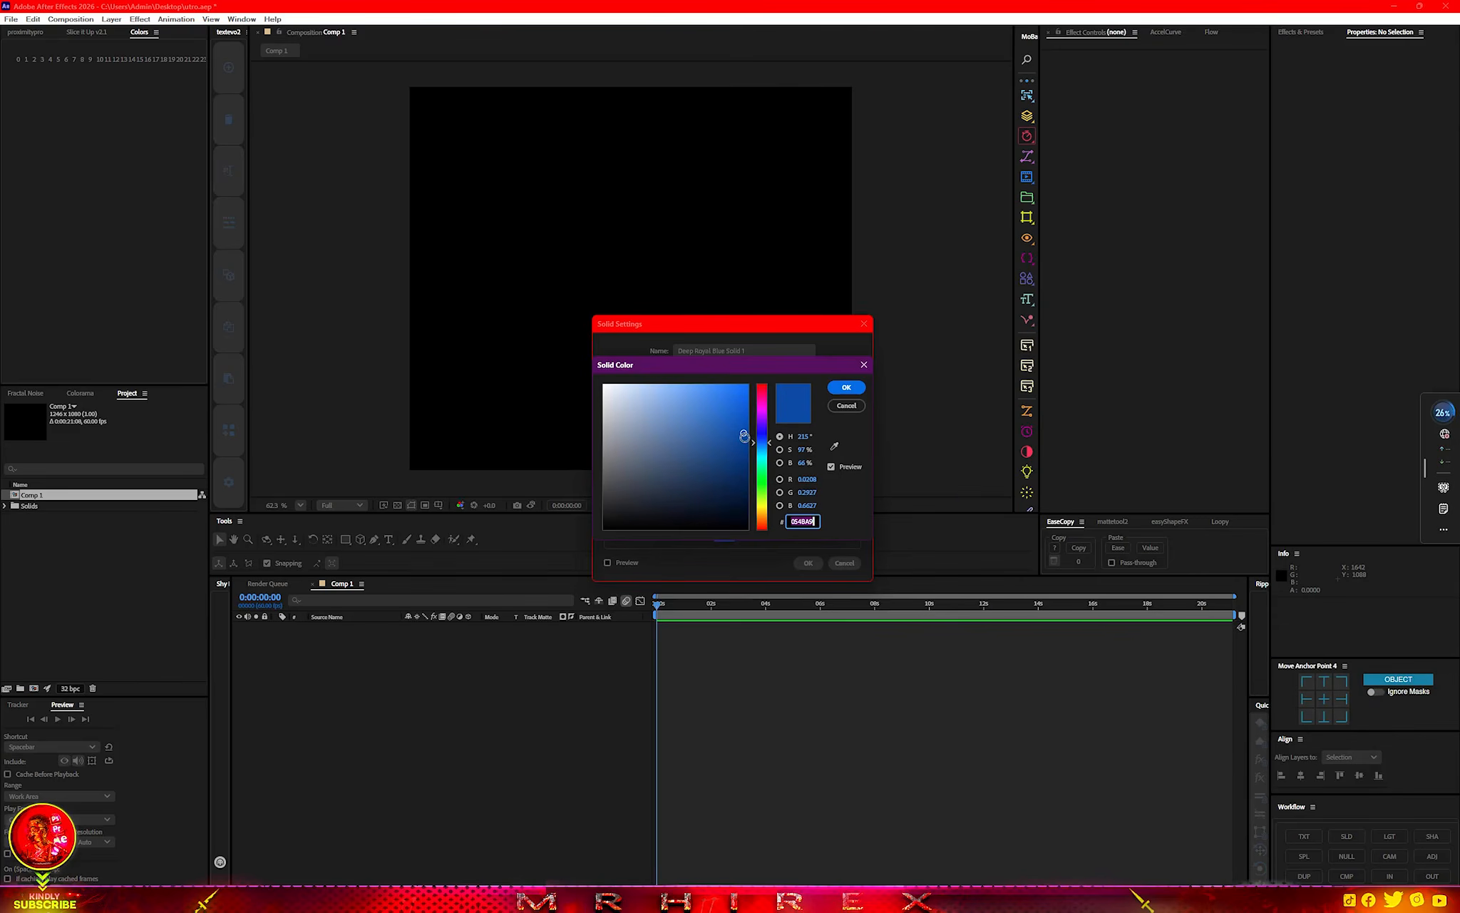
Create a solid named bg in a darker blue with about 83% saturation and 50% brightness.
left_click_drag(742, 432, 724, 456)
left_click(846, 387)
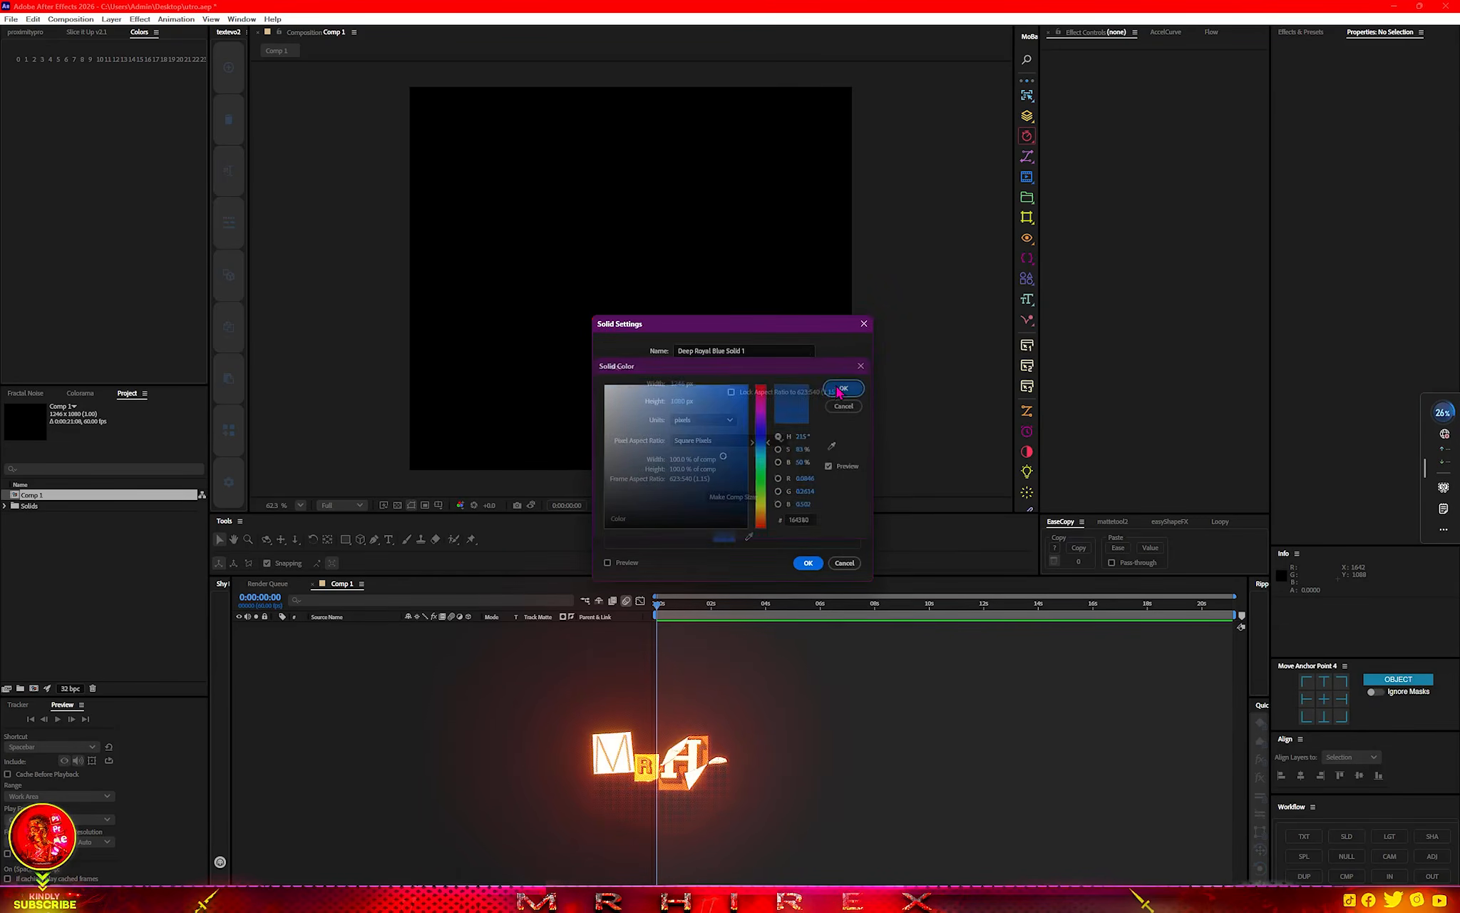
left_click_drag(772, 351, 414, 371)
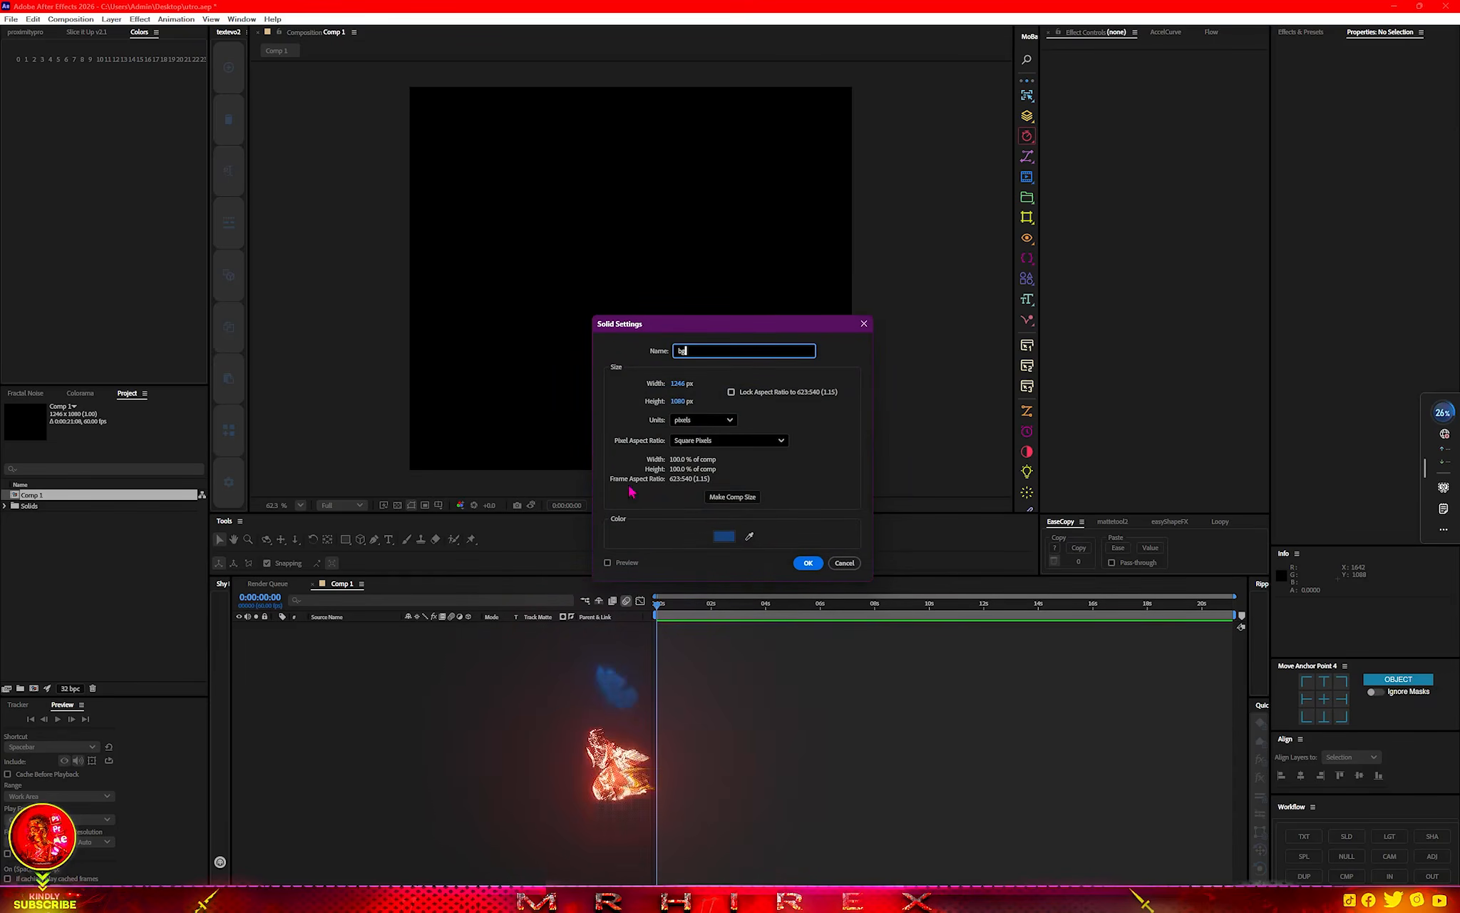
left_click(808, 562)
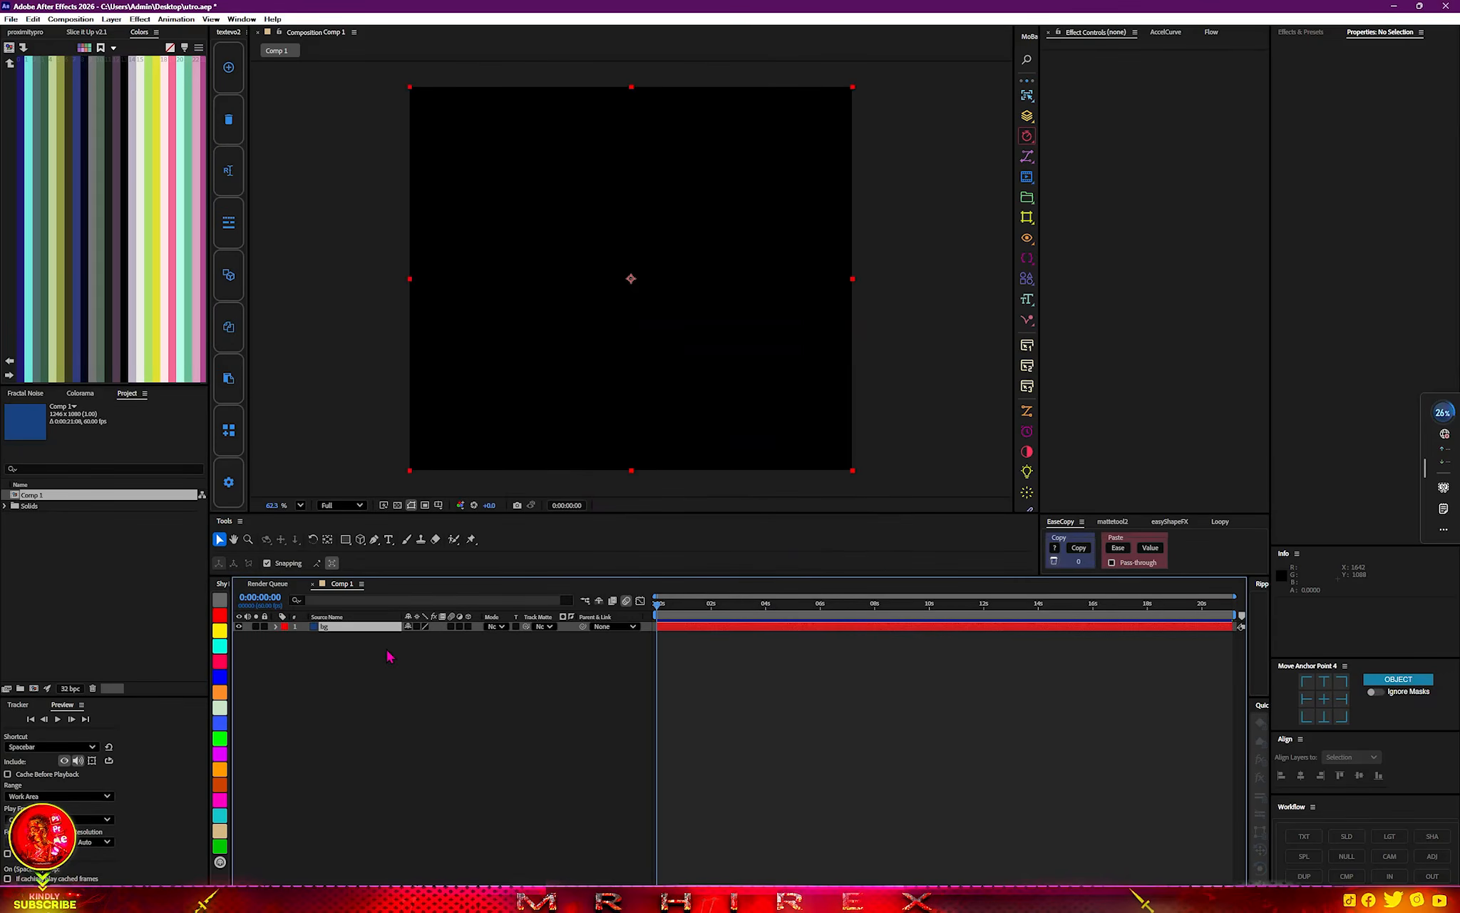
Apply the CC Ball Action effect to the bg layer.
key("ctrl+space")
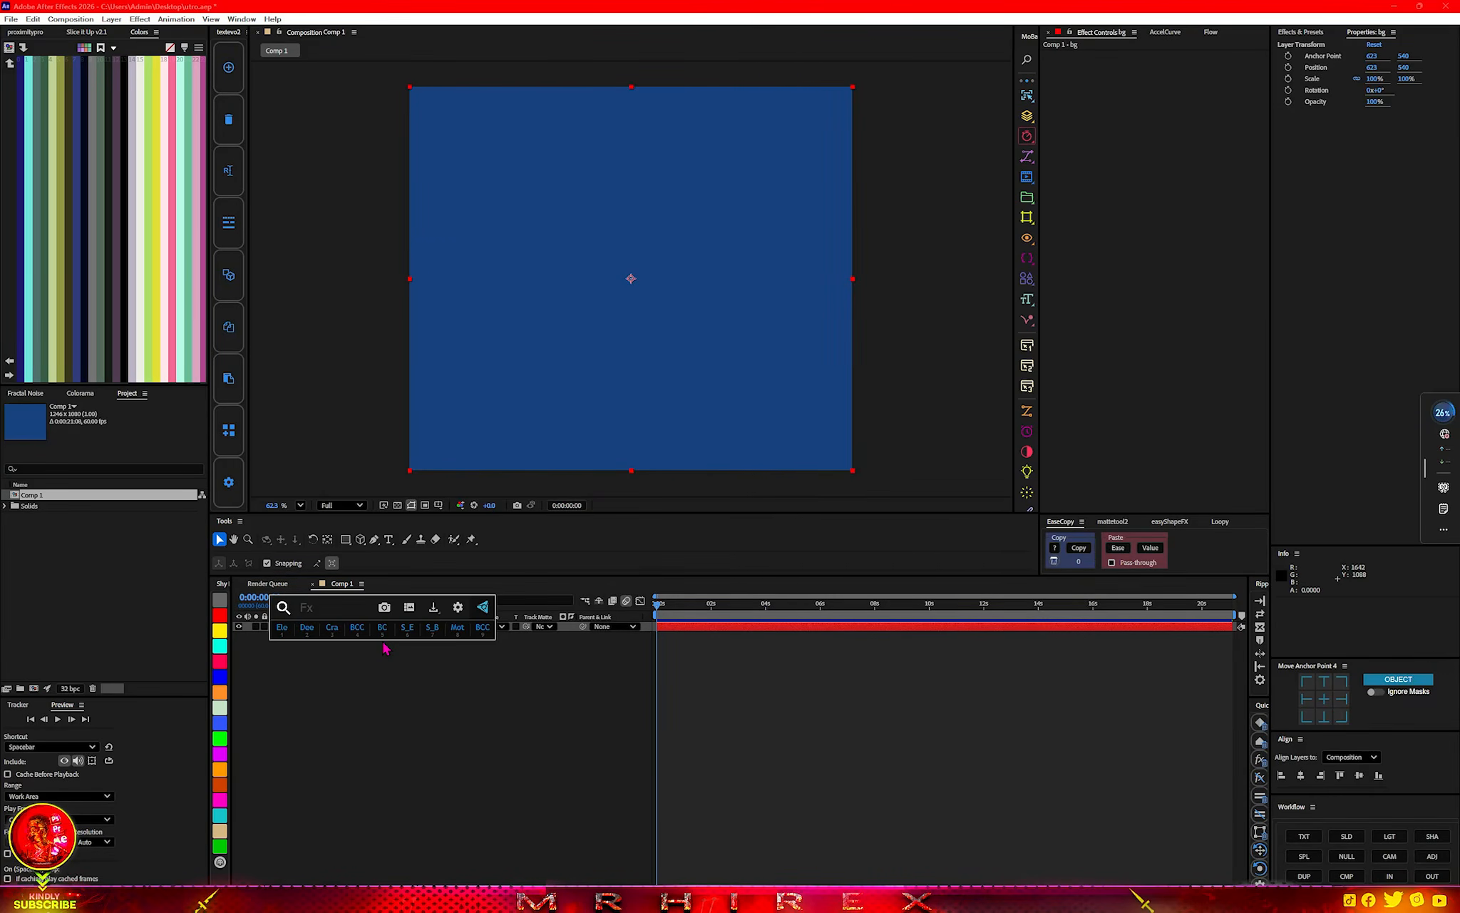
type("ball")
left_click(350, 658)
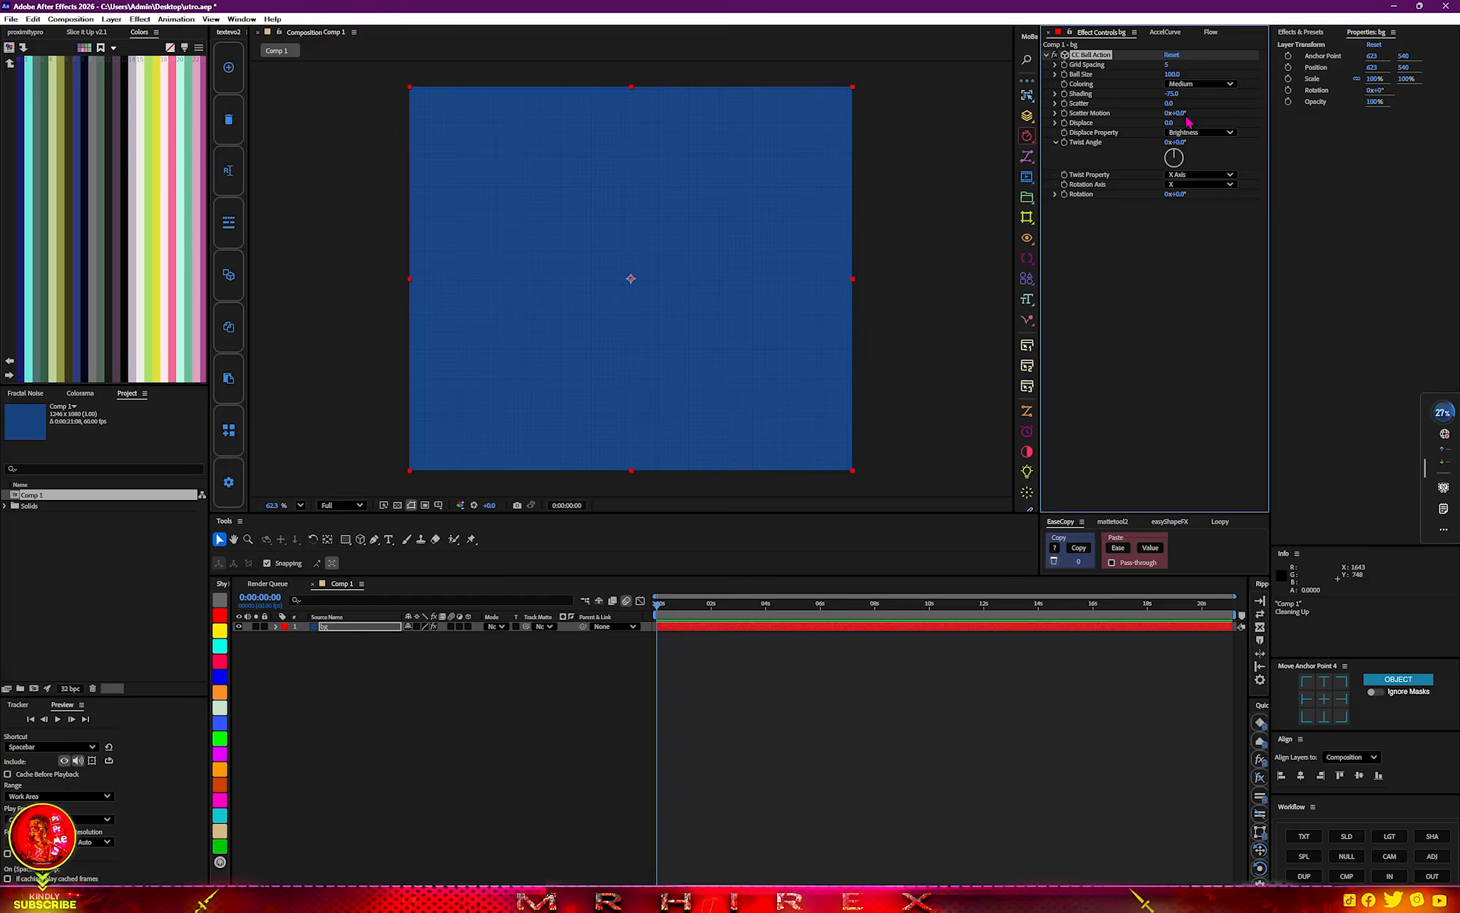
Set CC Ball Action's Ball Size to 34 and Coloring to Smooth.
mouse_move(1110, 82)
left_mouse_down()
mouse_move(1085, 94)
mouse_move(1098, 86)
left_mouse_up()
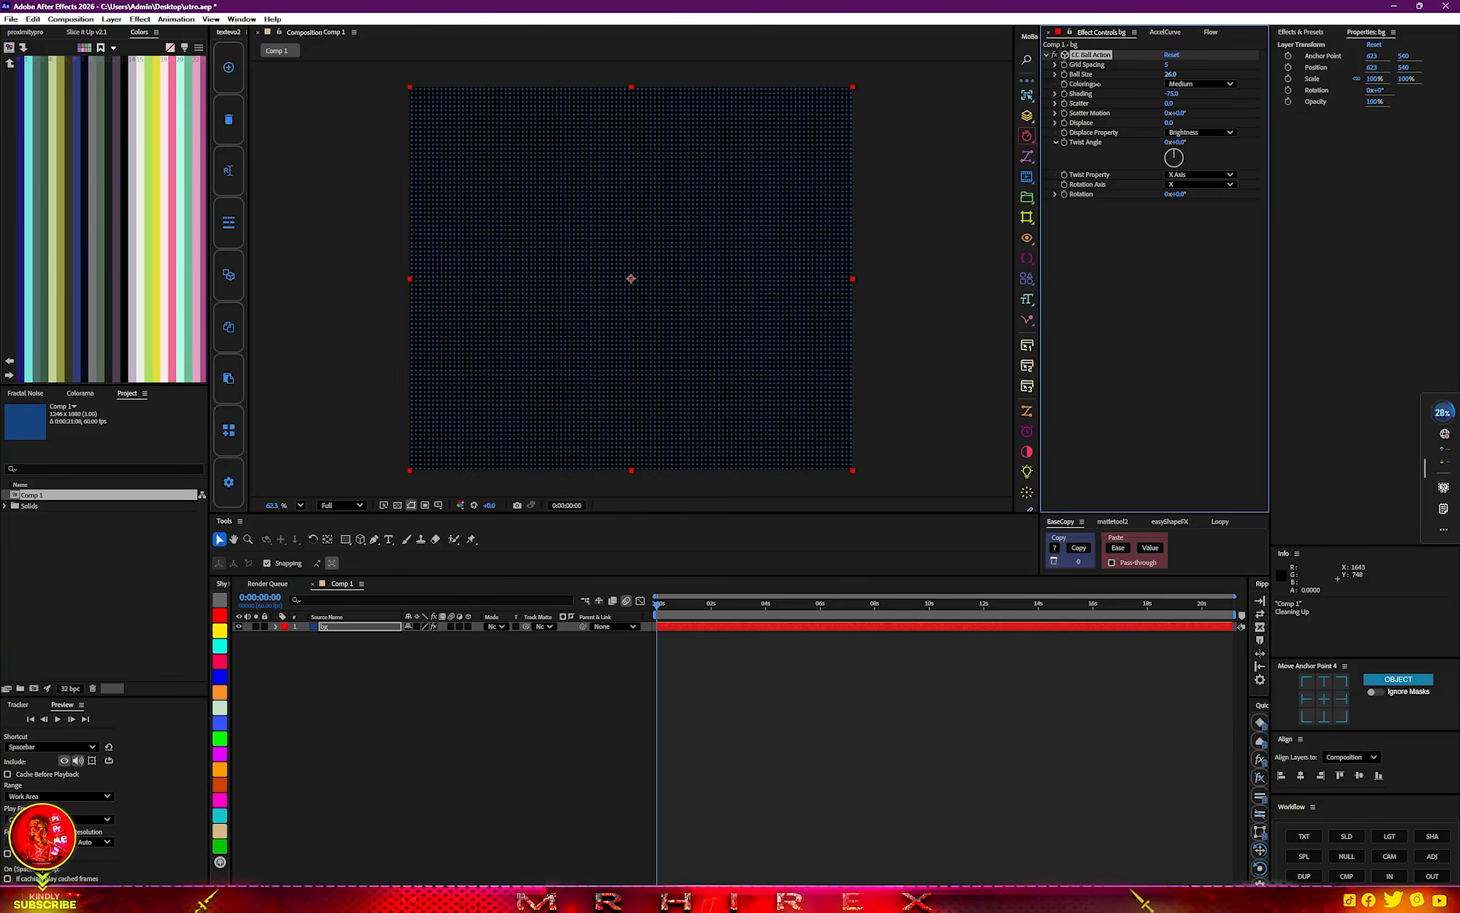
left_click(1181, 84)
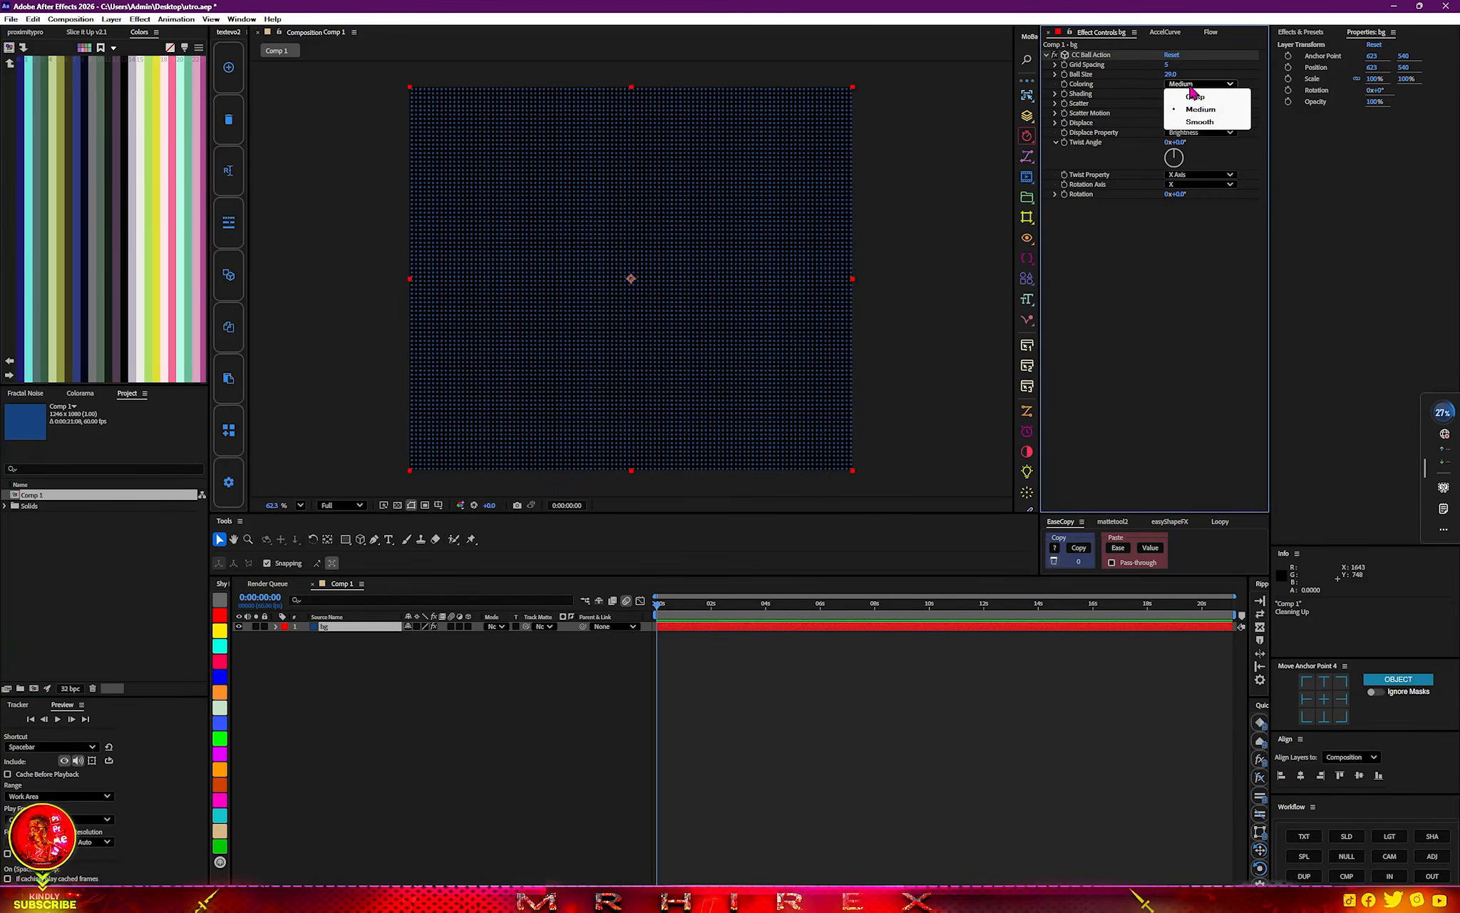
left_click(1190, 121)
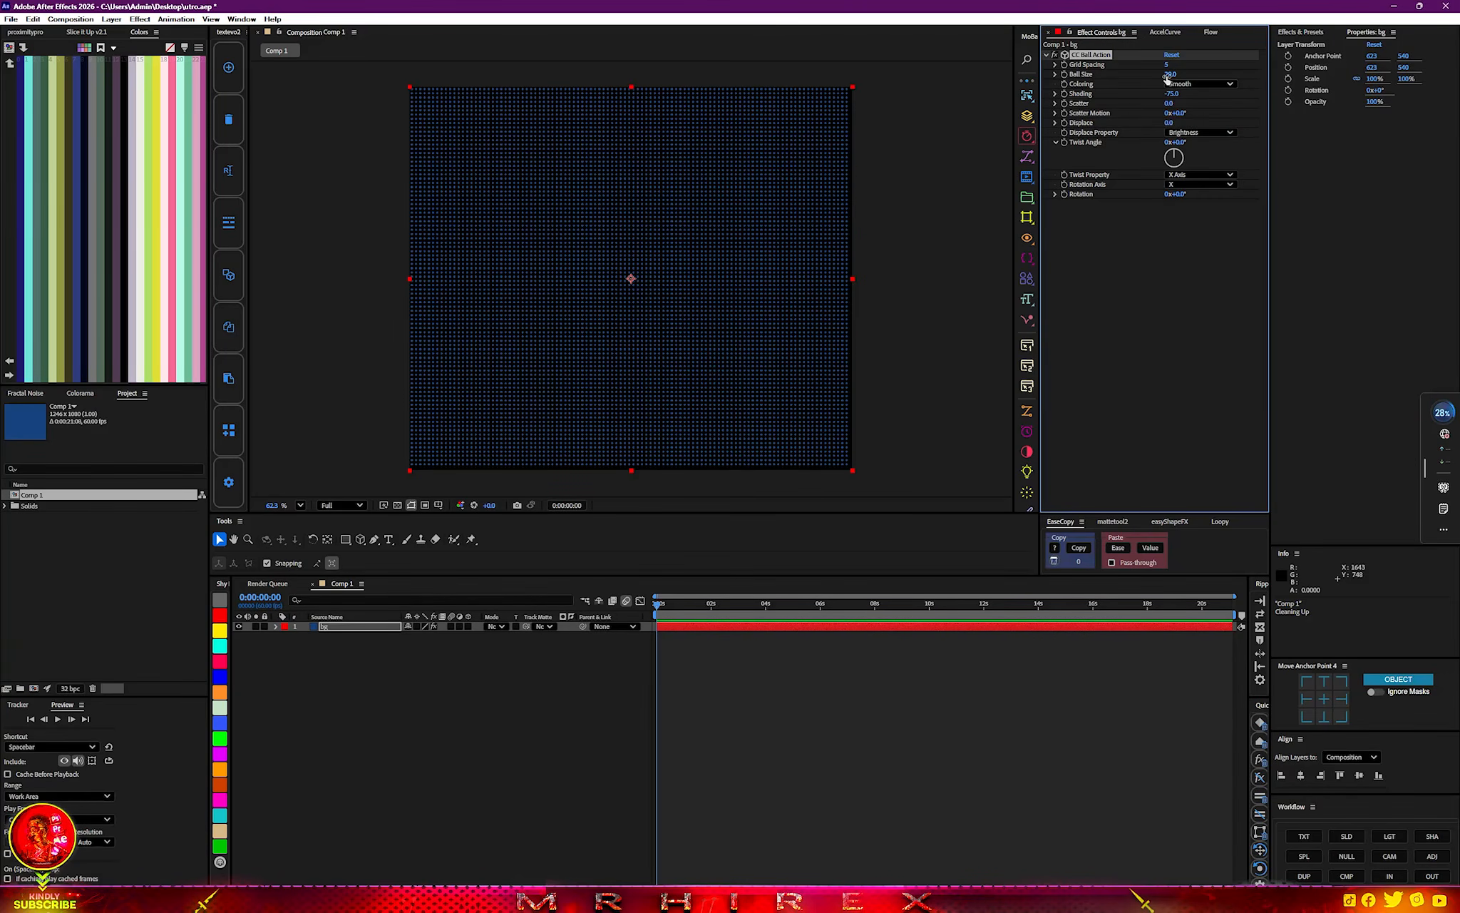
mouse_move(1171, 74)
left_mouse_down()
mouse_move(1153, 74)
mouse_move(1170, 73)
left_mouse_up()
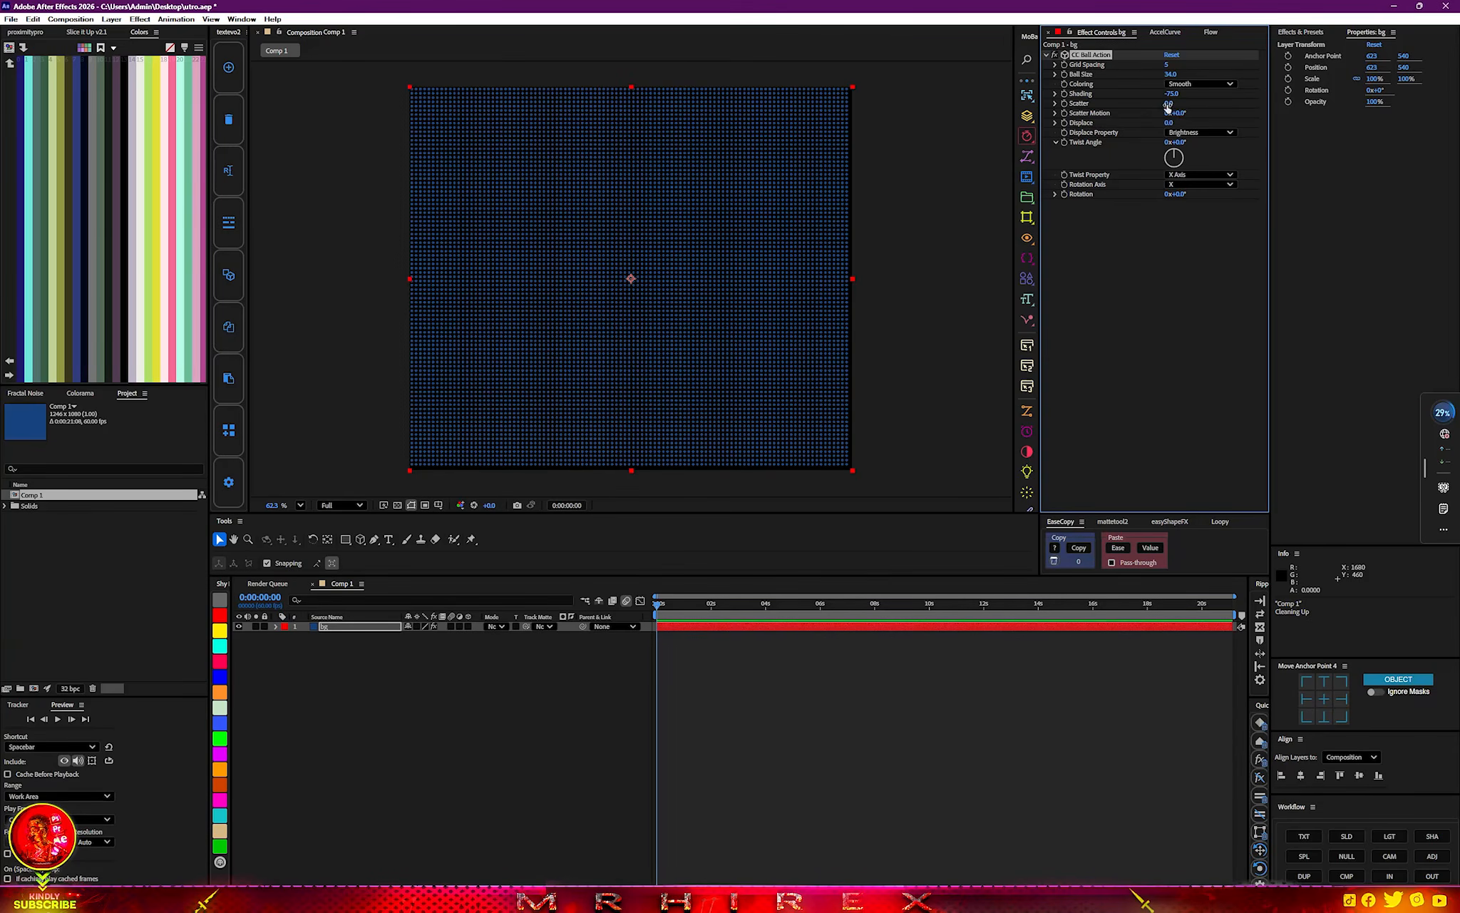
Adjust CC Ball Action on bg to Scatter -27, Coloring Crisp, Shading -48 and Ball Size 11.
left_click_drag(1183, 104, 1149, 102)
left_click(1200, 84)
left_click(1210, 104)
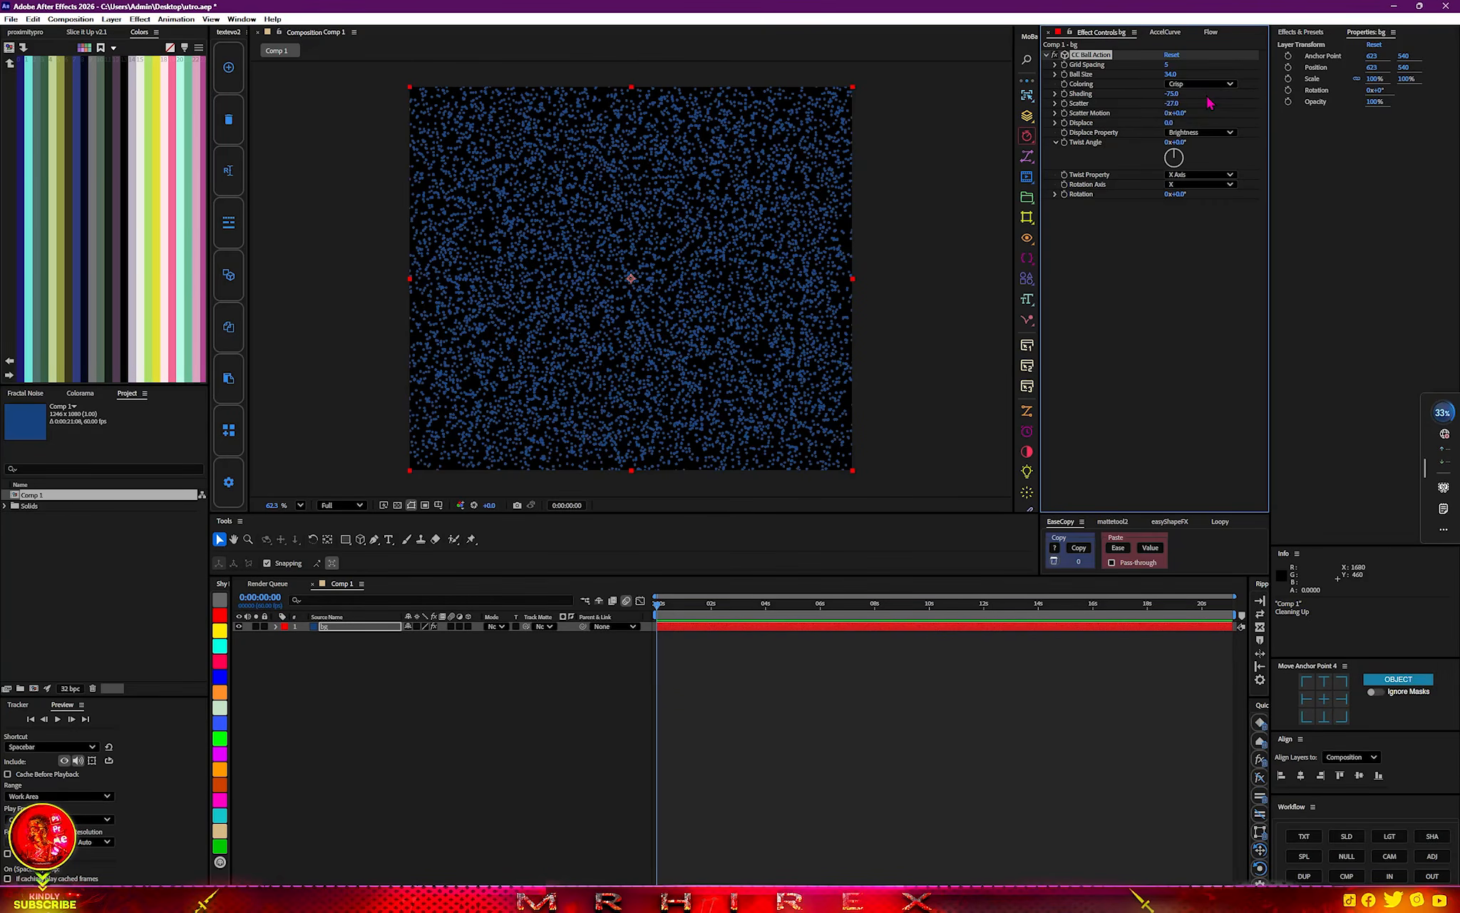
left_click_drag(1159, 94, 1162, 78)
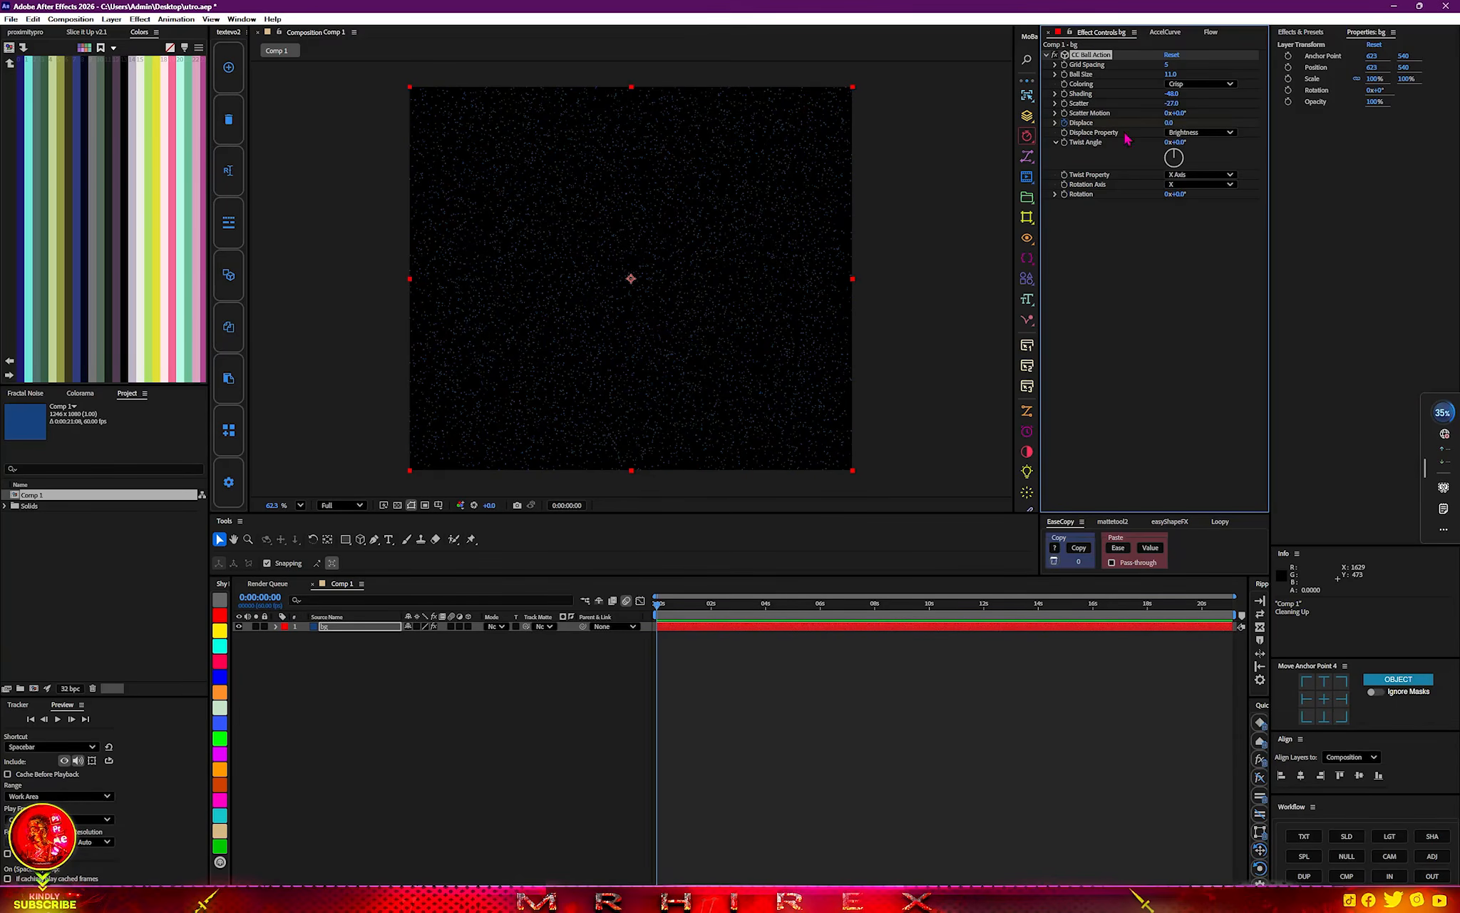
Animate CC Ball Action's Displace from a small negative value at the start to -236 at 0:00:08:32, and reveal its keyframes.
left_click_drag(1170, 124, 1137, 124)
left_click_drag(667, 613, 891, 611)
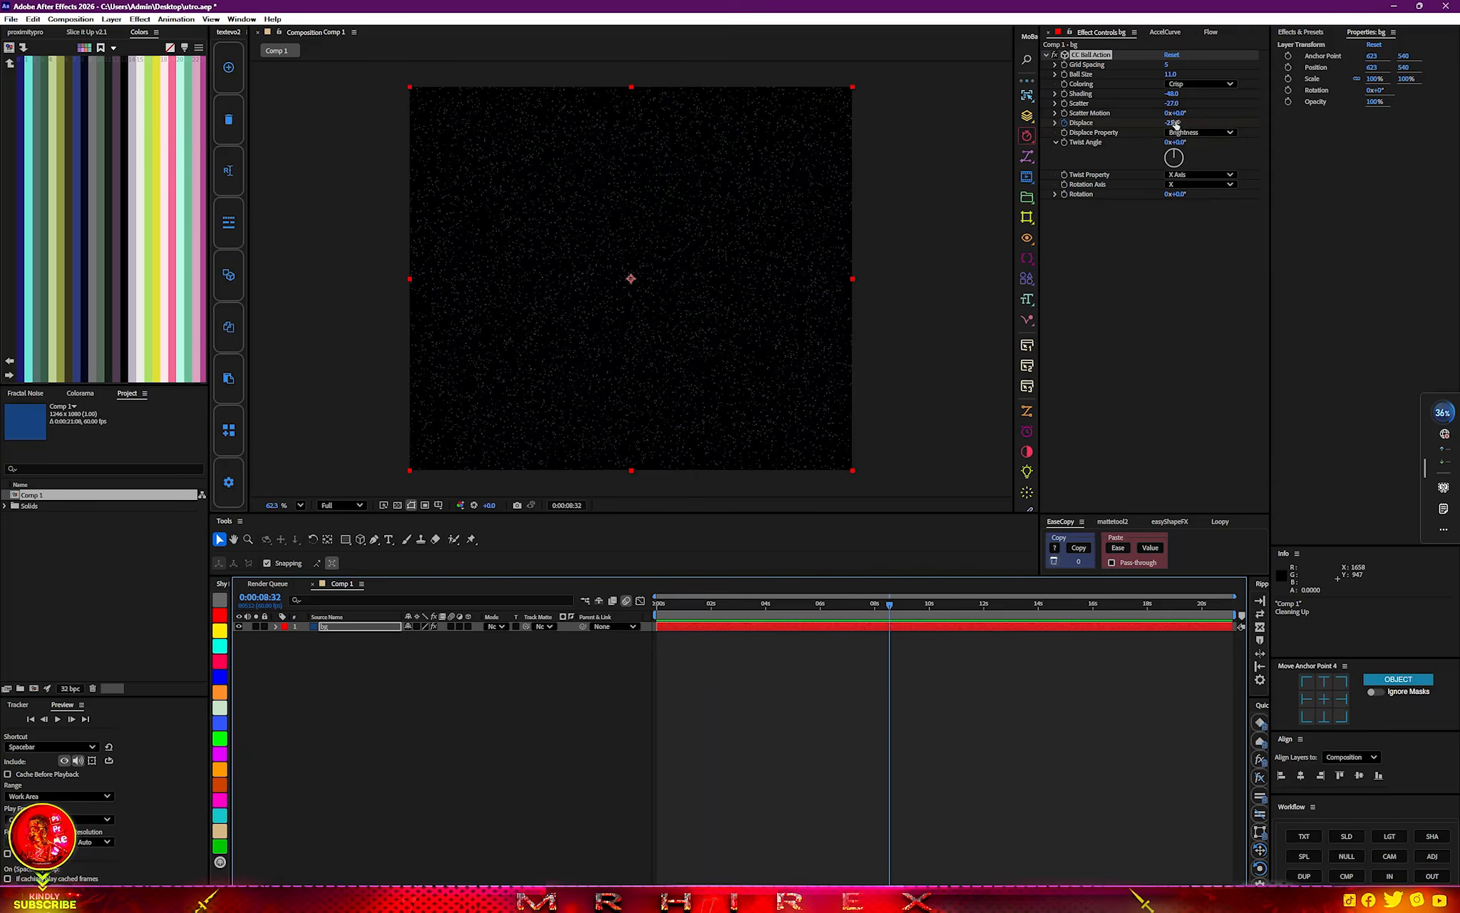
left_click_drag(1166, 124, 1078, 157)
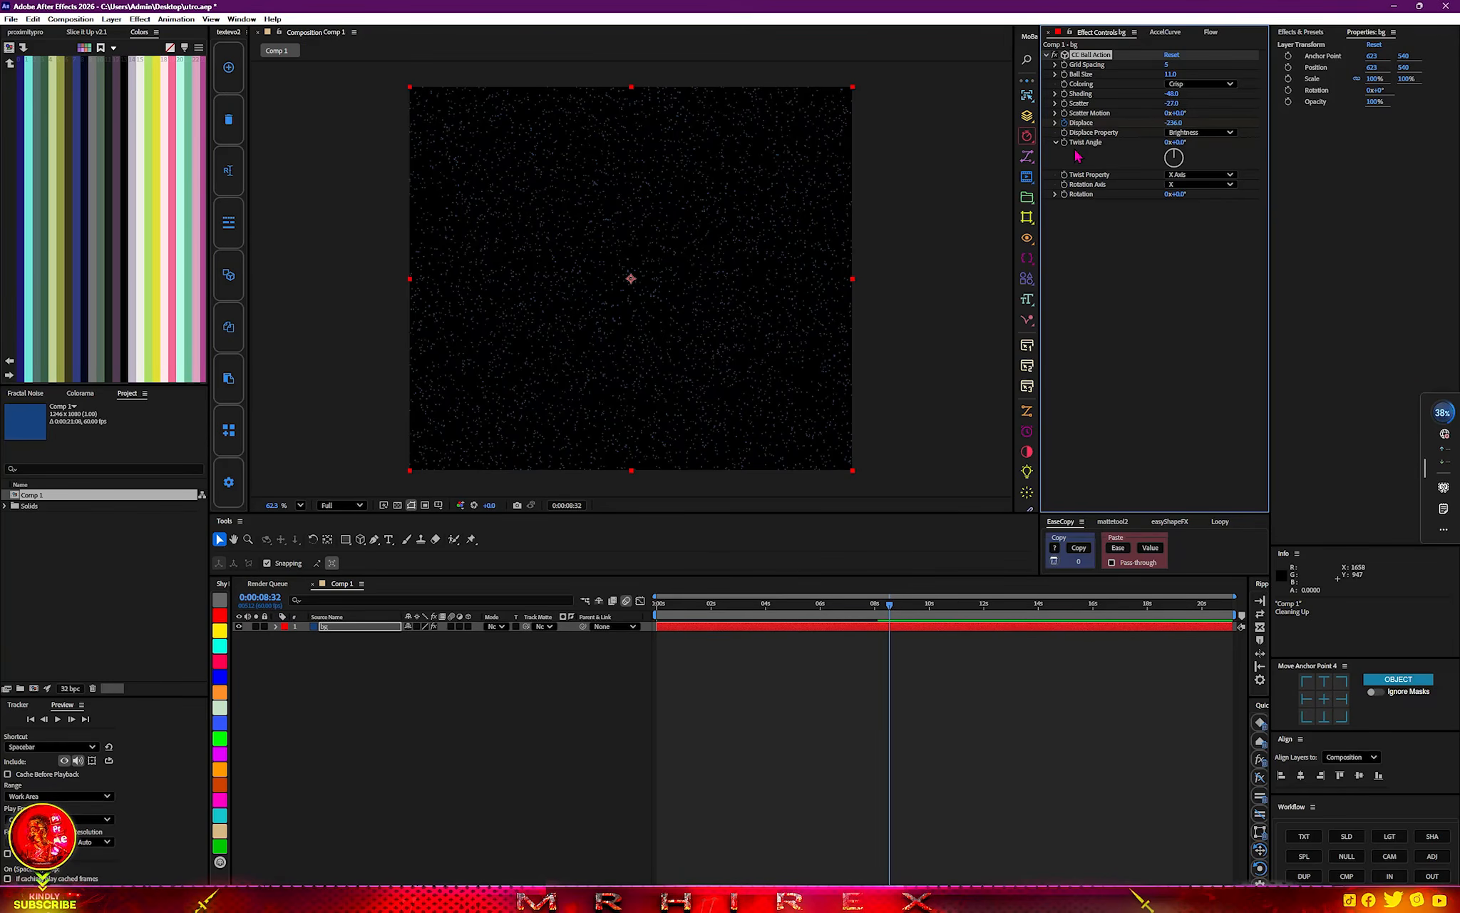
key("u")
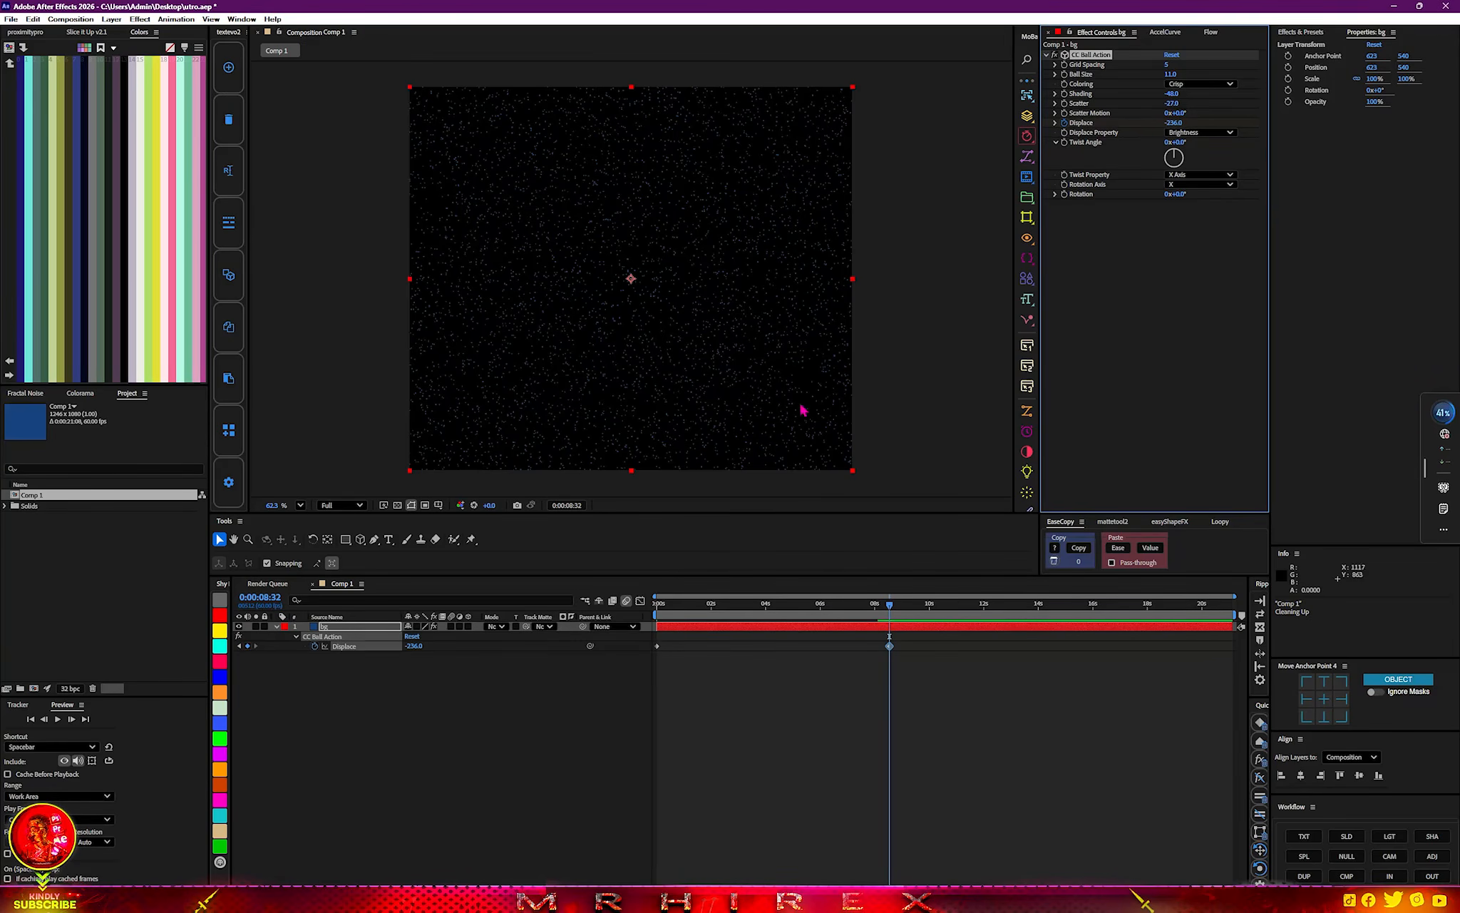
Shift both Displace keyframes earlier so the first falls before the composition start, and preview the motion.
left_click_drag(915, 639, 615, 716)
left_click(652, 679)
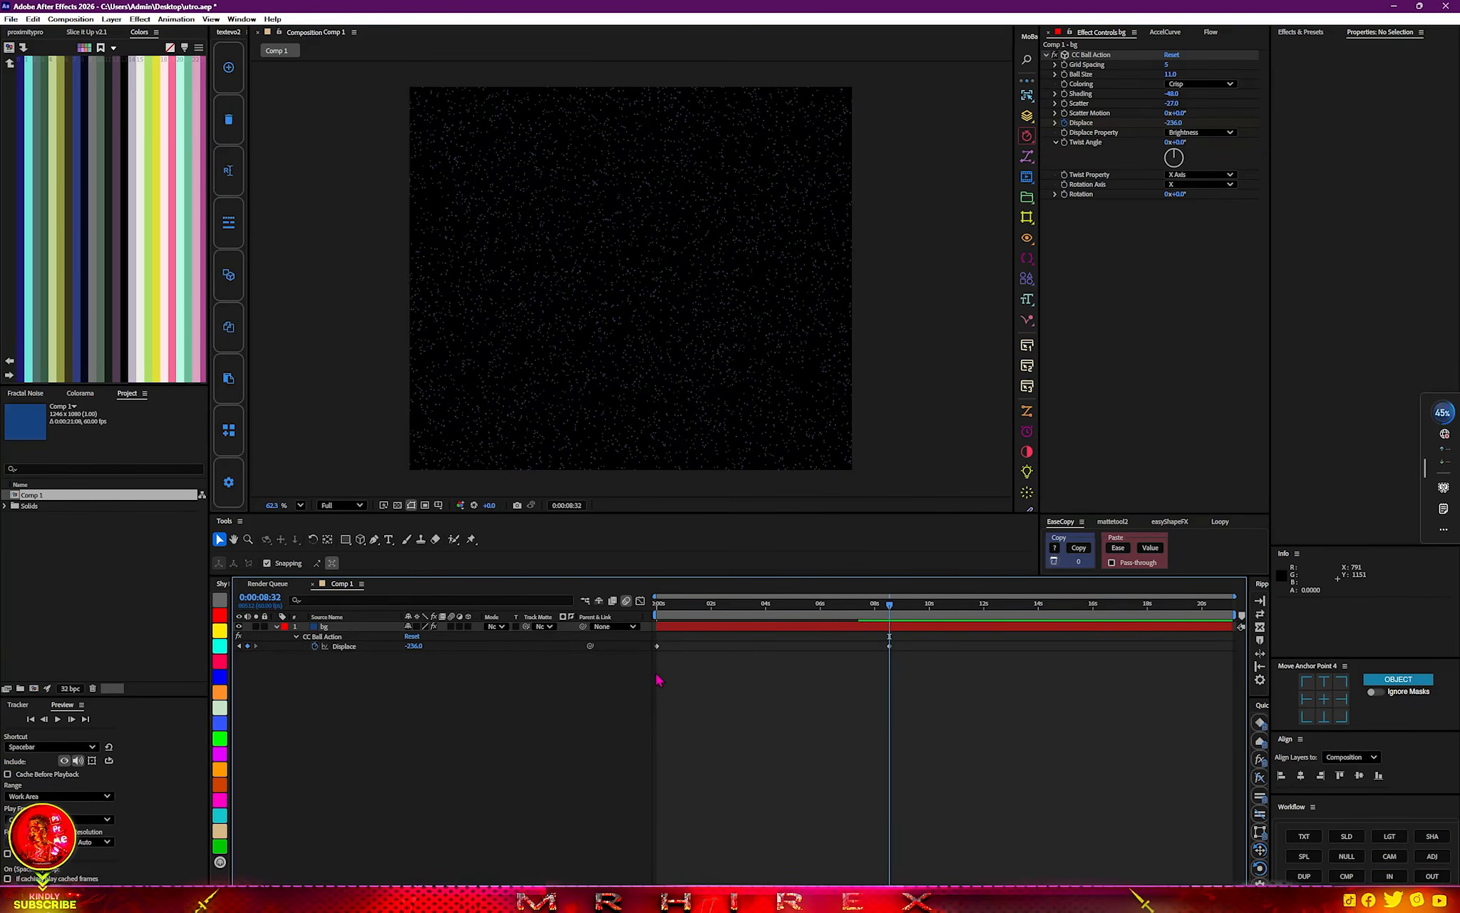
left_click_drag(900, 646, 579, 697)
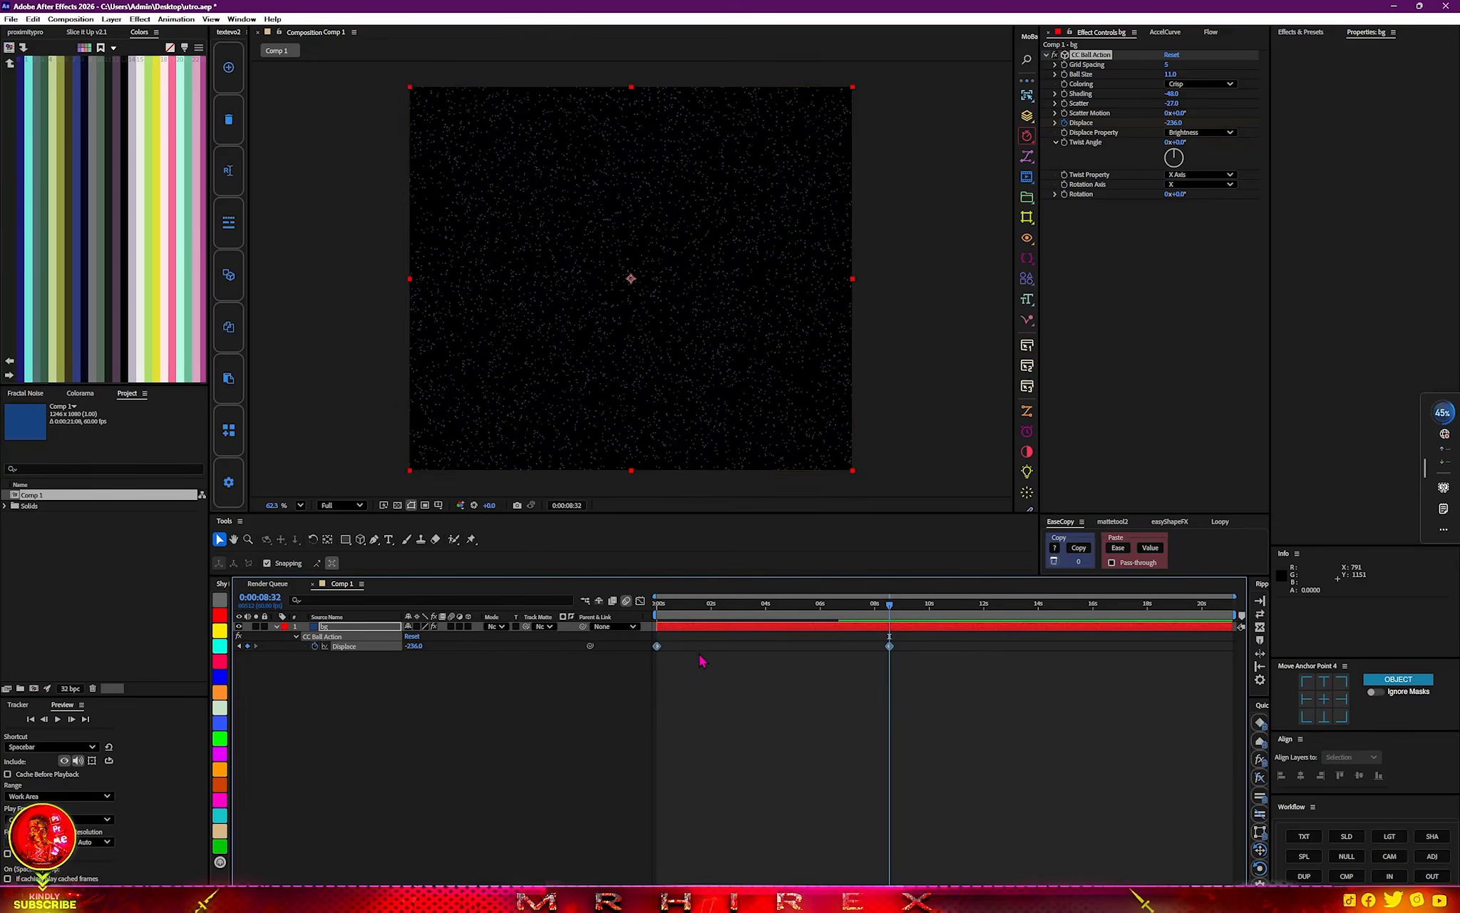
left_click_drag(643, 650, 563, 634)
key("space")
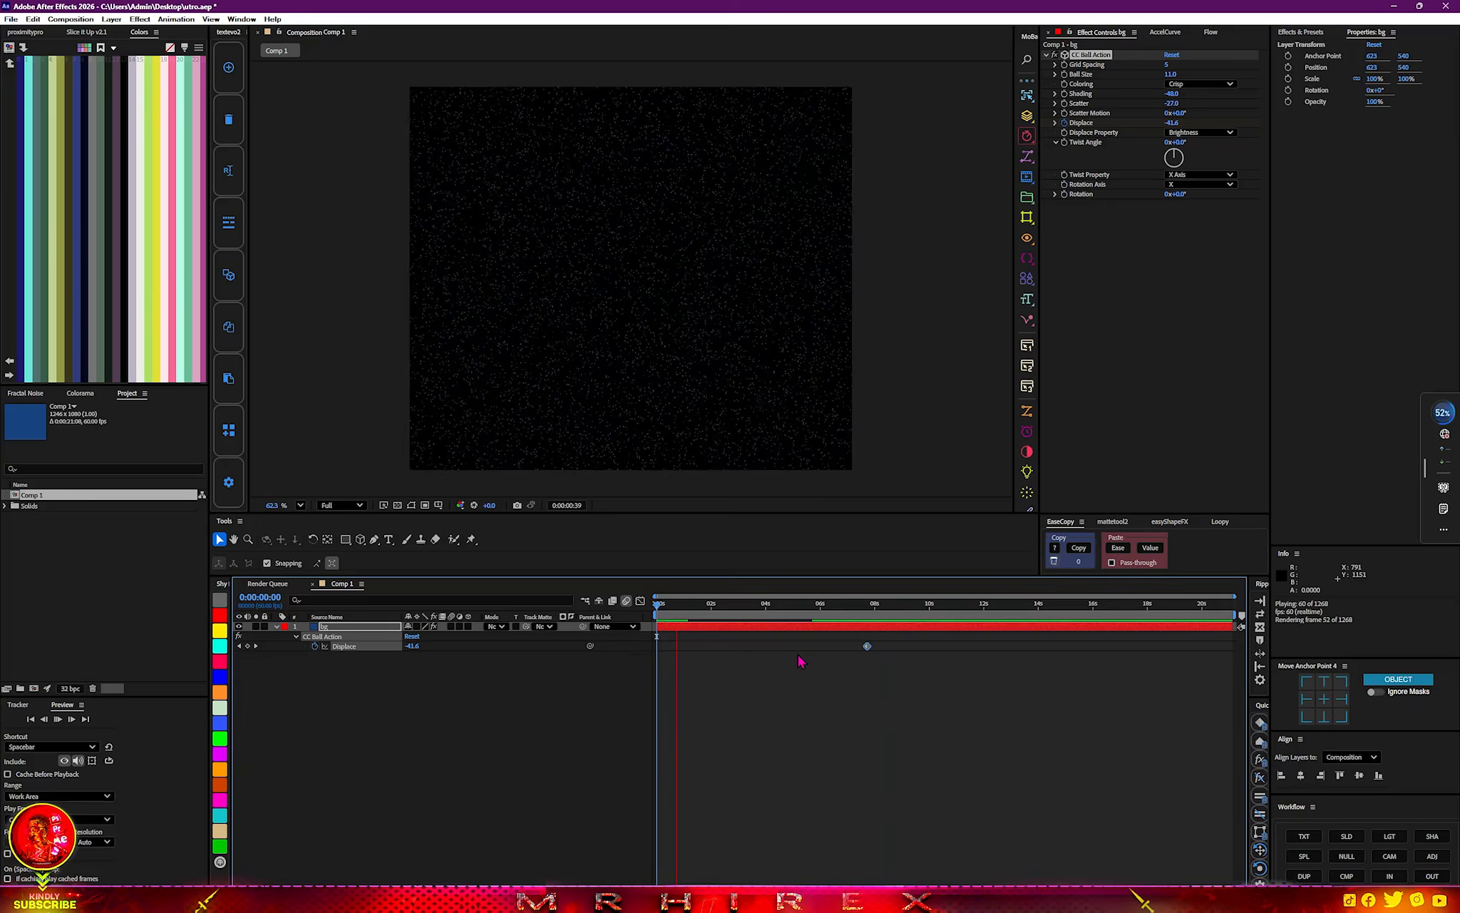
key("space")
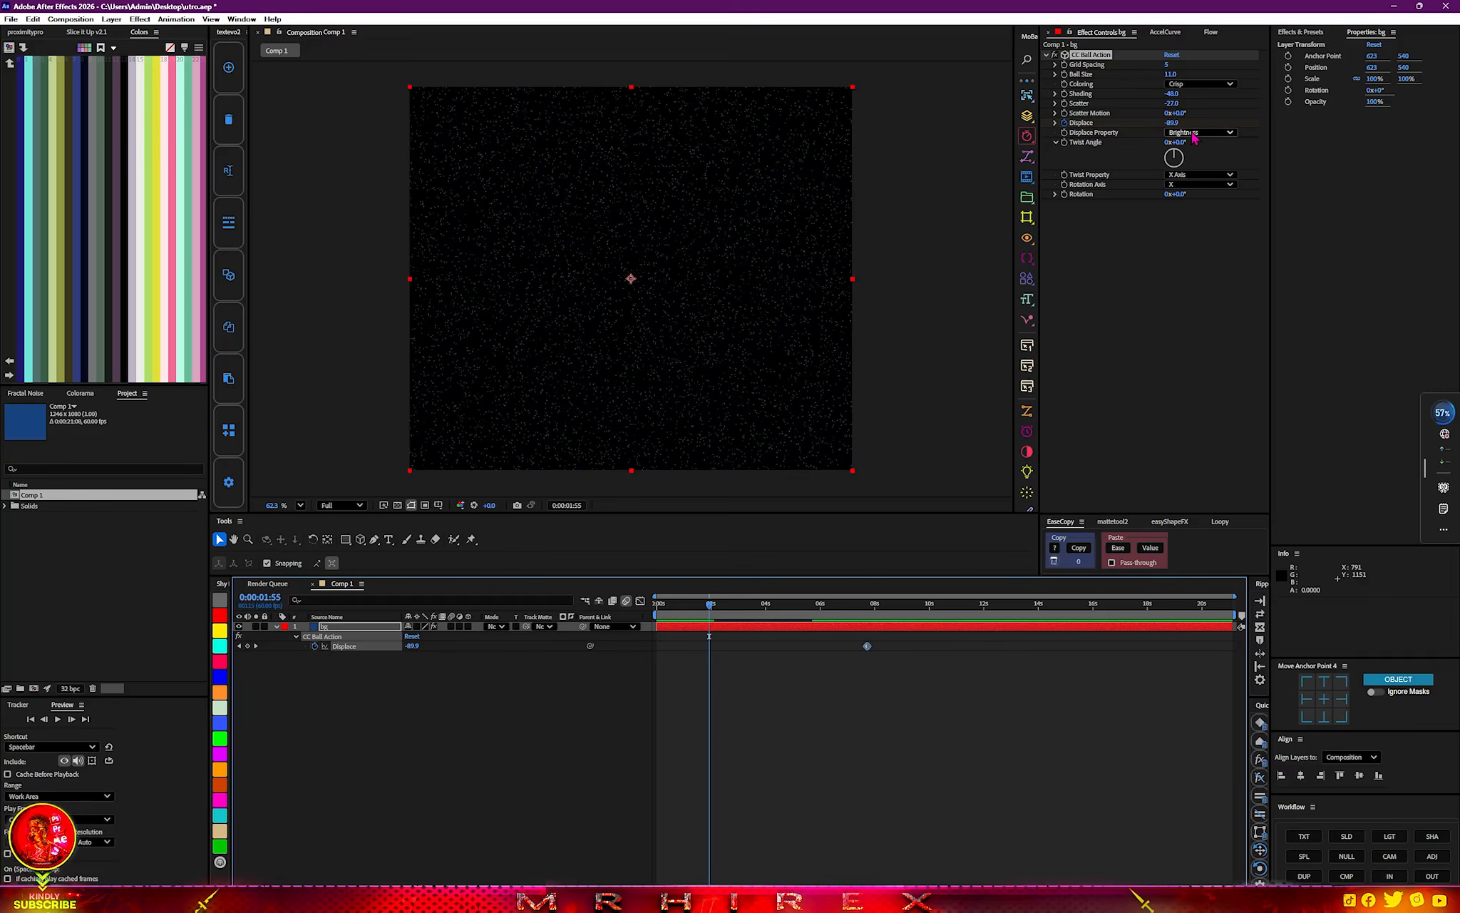
Keyframe CC Ball Action's Scatter from -27 just before the composition start to -38 at 0:00:04:47.
left_click(1063, 103)
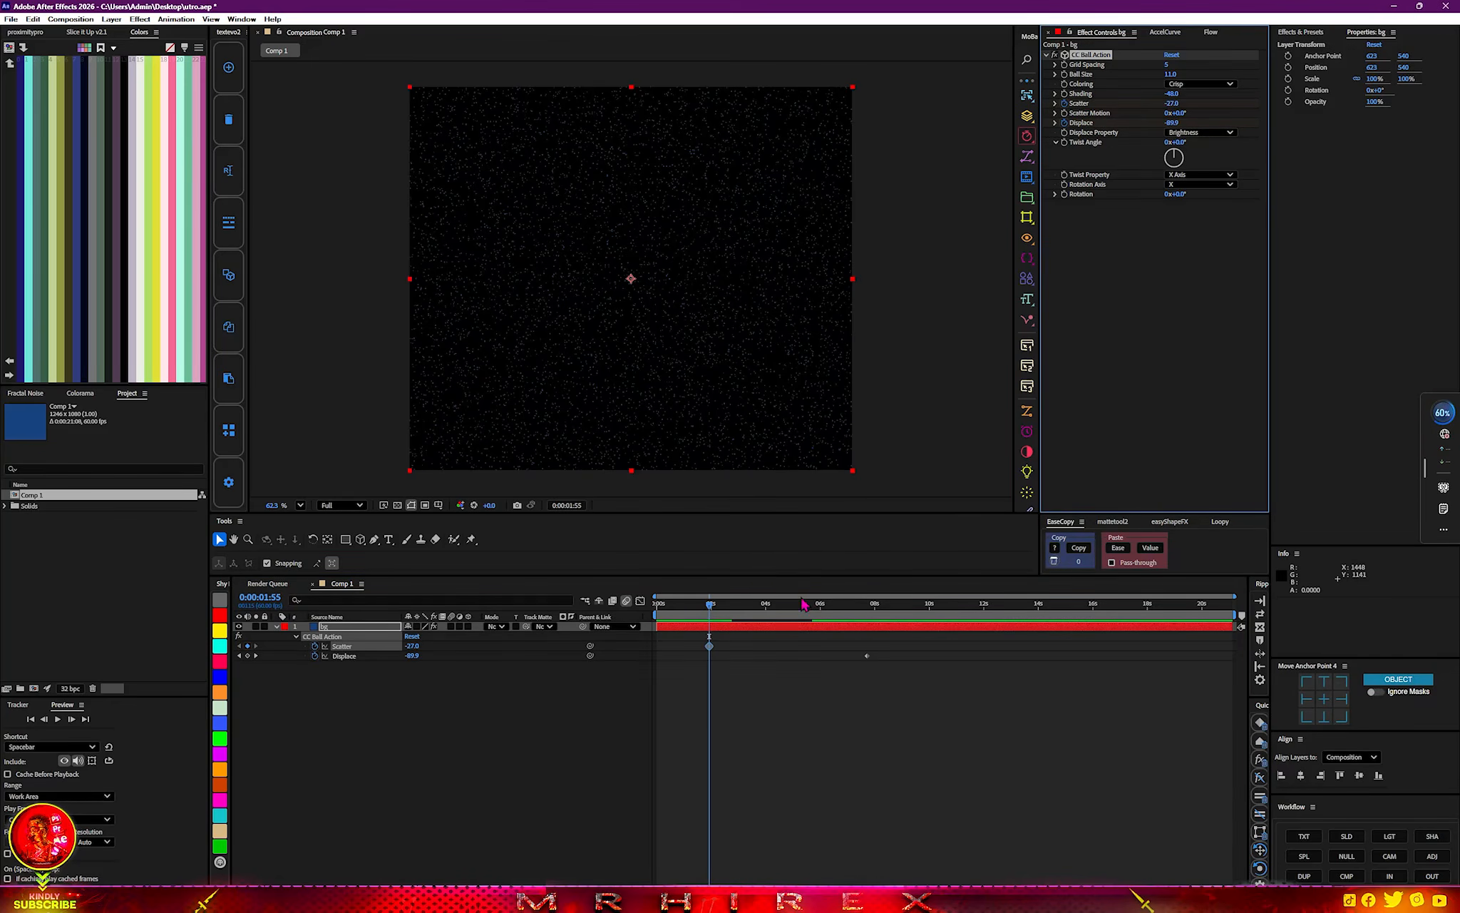
left_click(711, 646)
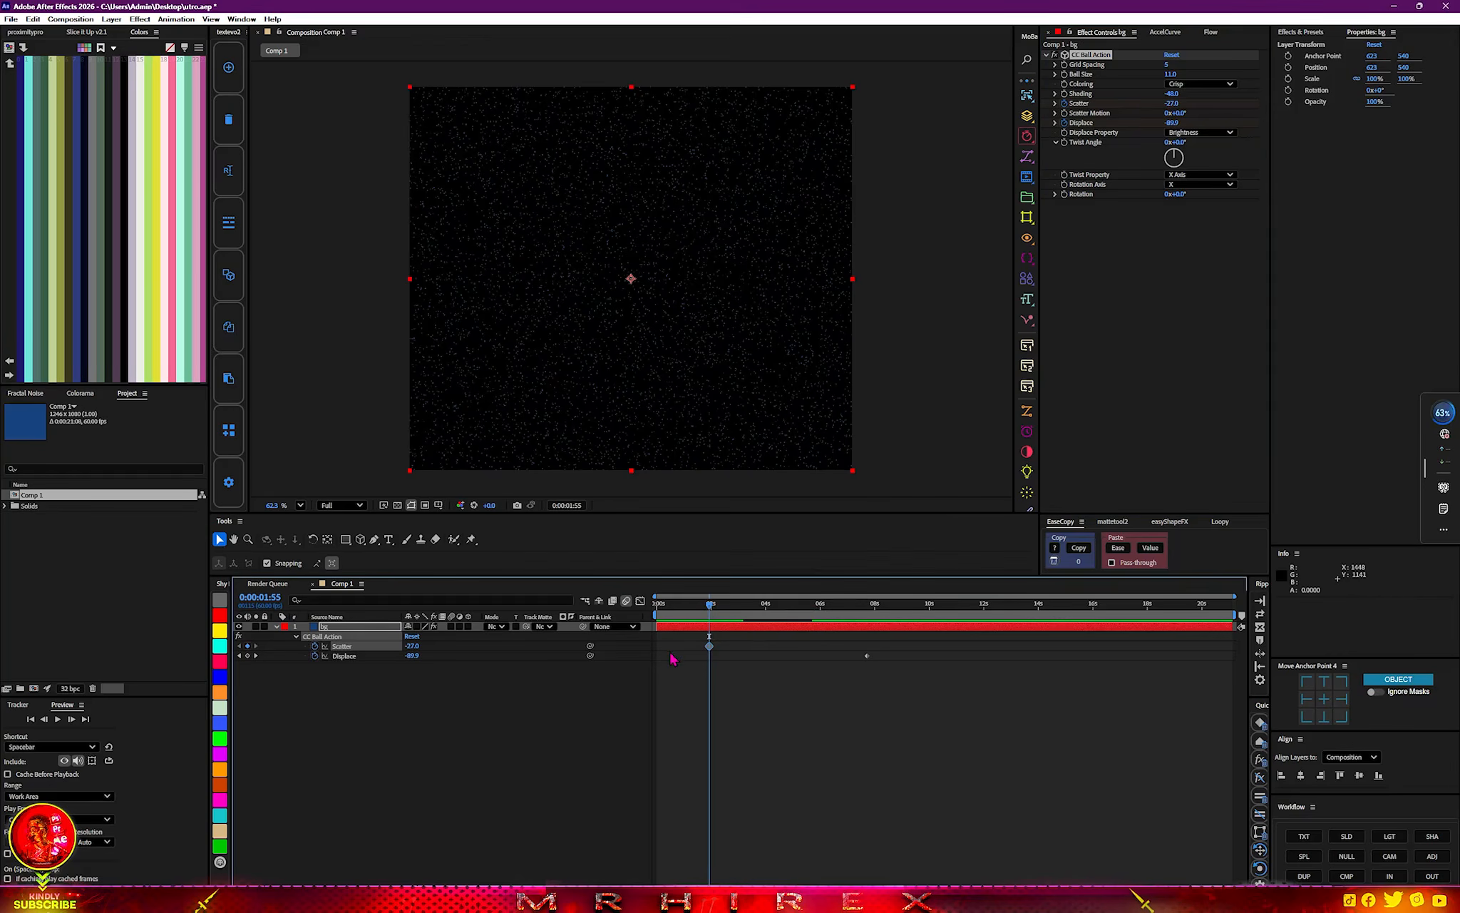
left_click_drag(709, 612, 787, 608)
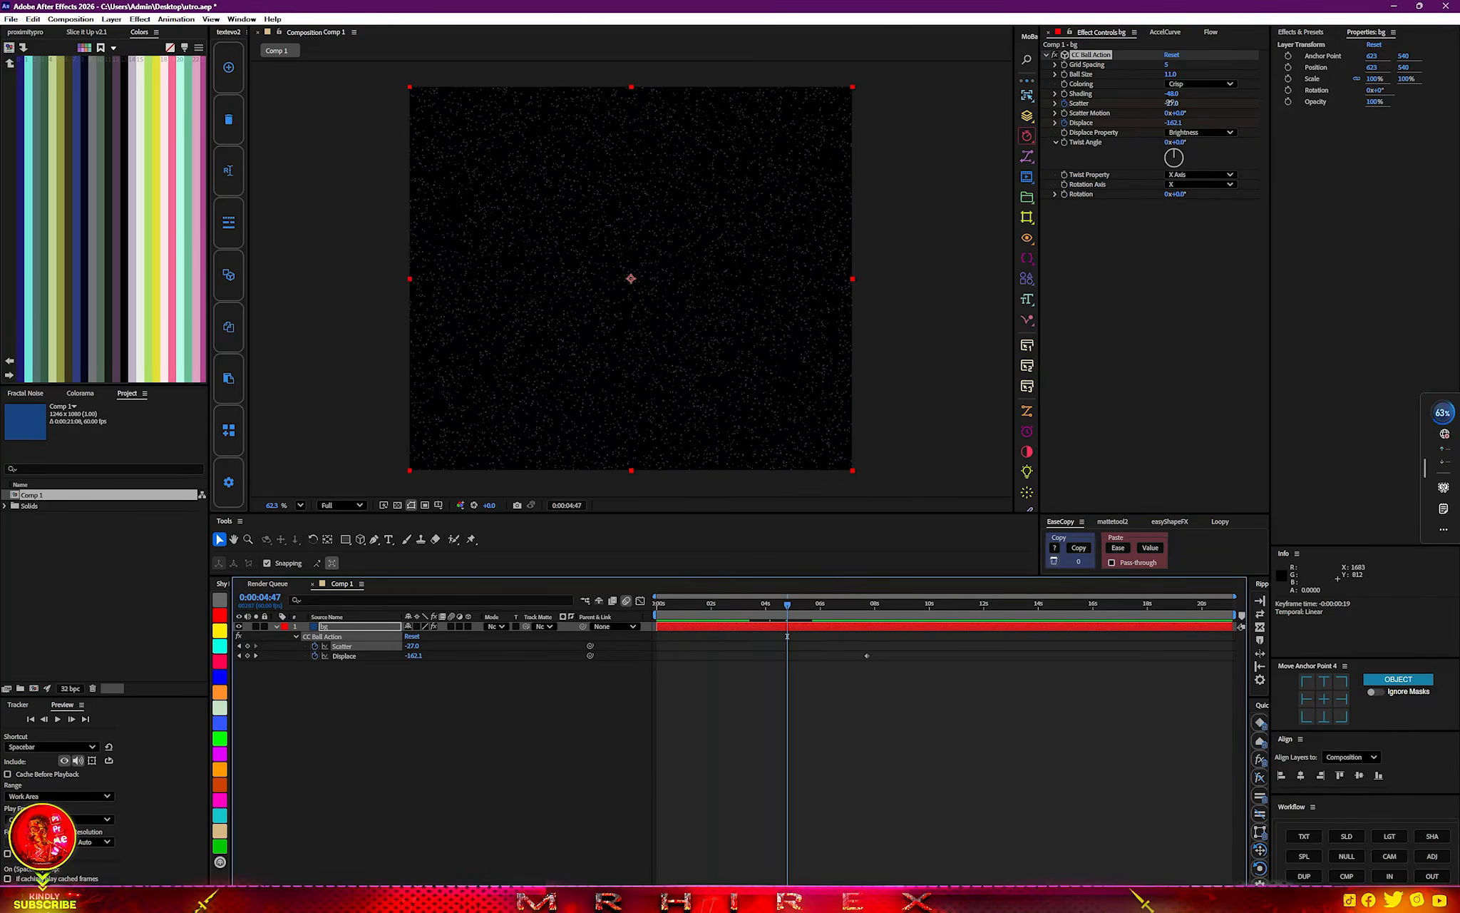
left_click_drag(1172, 103, 1168, 102)
key("u")
key("u")
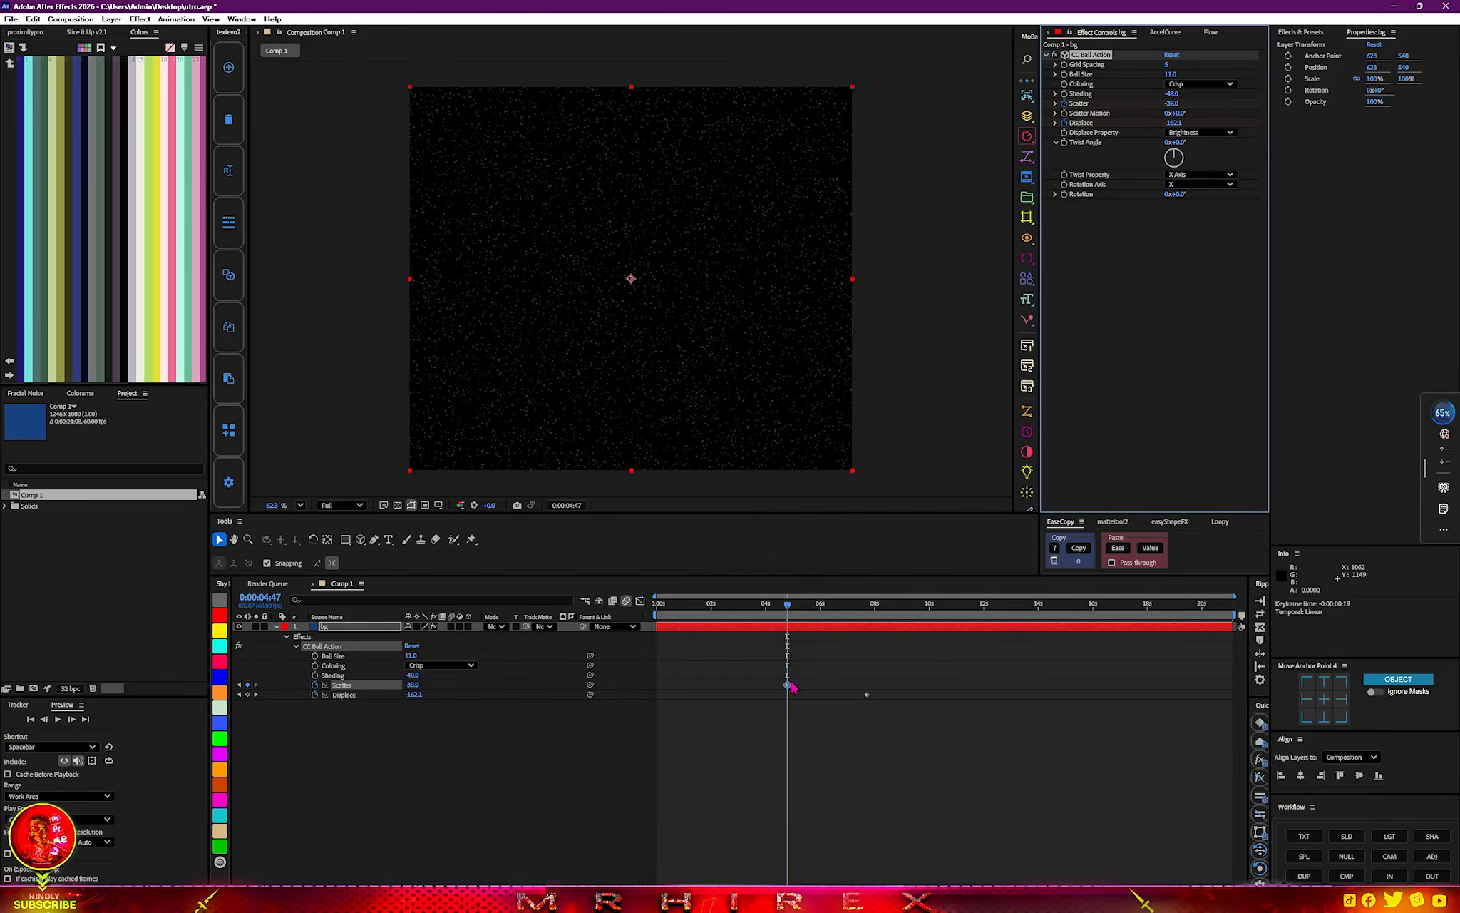
Move the second Scatter keyframe out to about 13 seconds and preview the animation from the start.
left_click_drag(788, 685, 1016, 685)
left_click_drag(787, 608, 655, 610)
key("space")
Apply Deep Glow 2 to the bg layer and set its Exposure to 0.23.
left_click(366, 627)
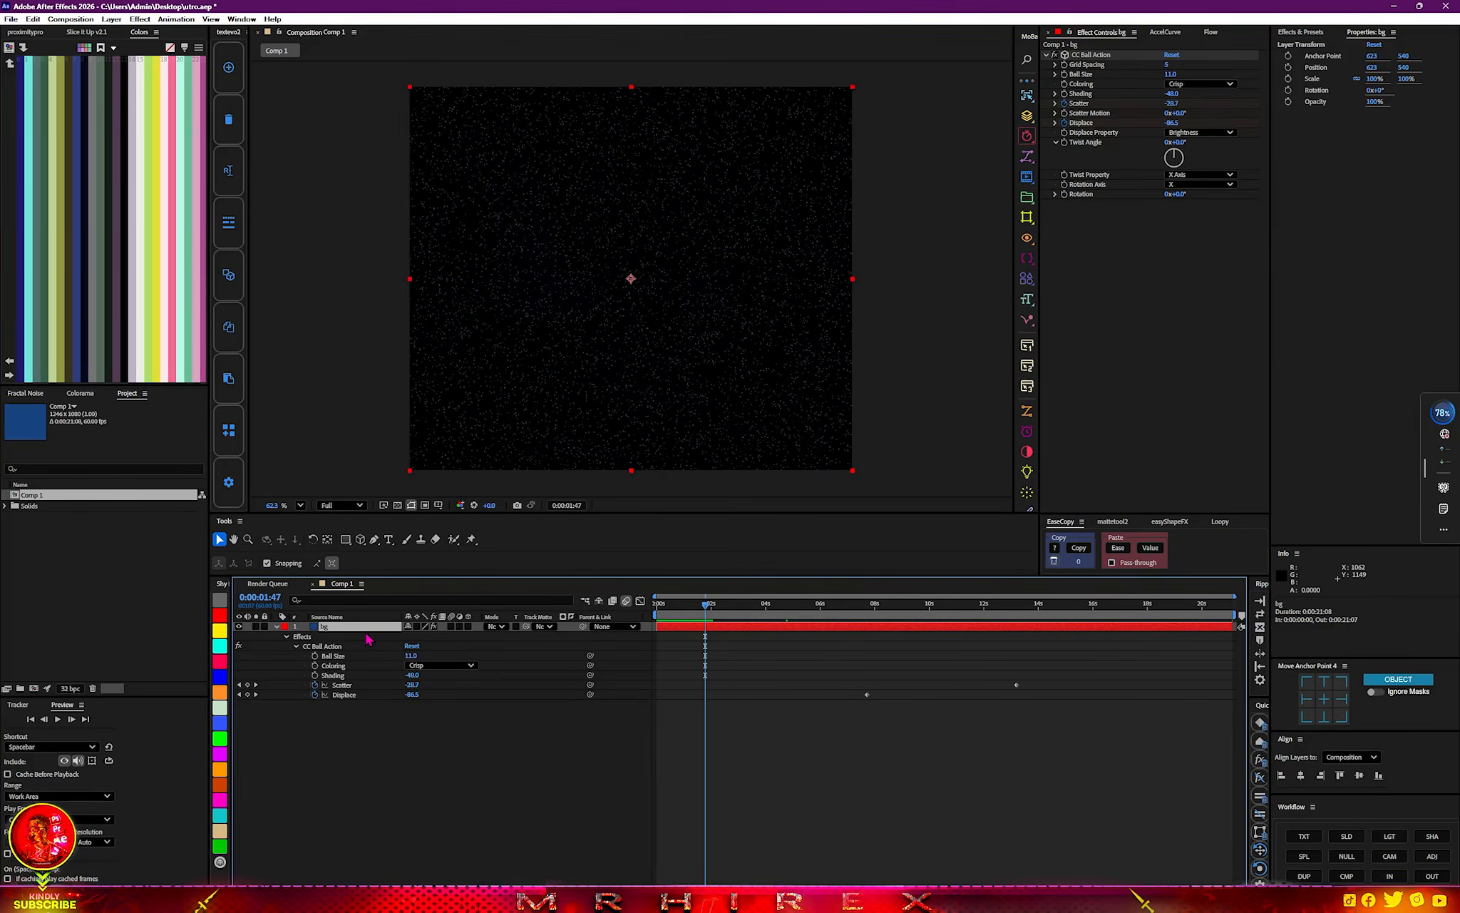
key("ctrl+space")
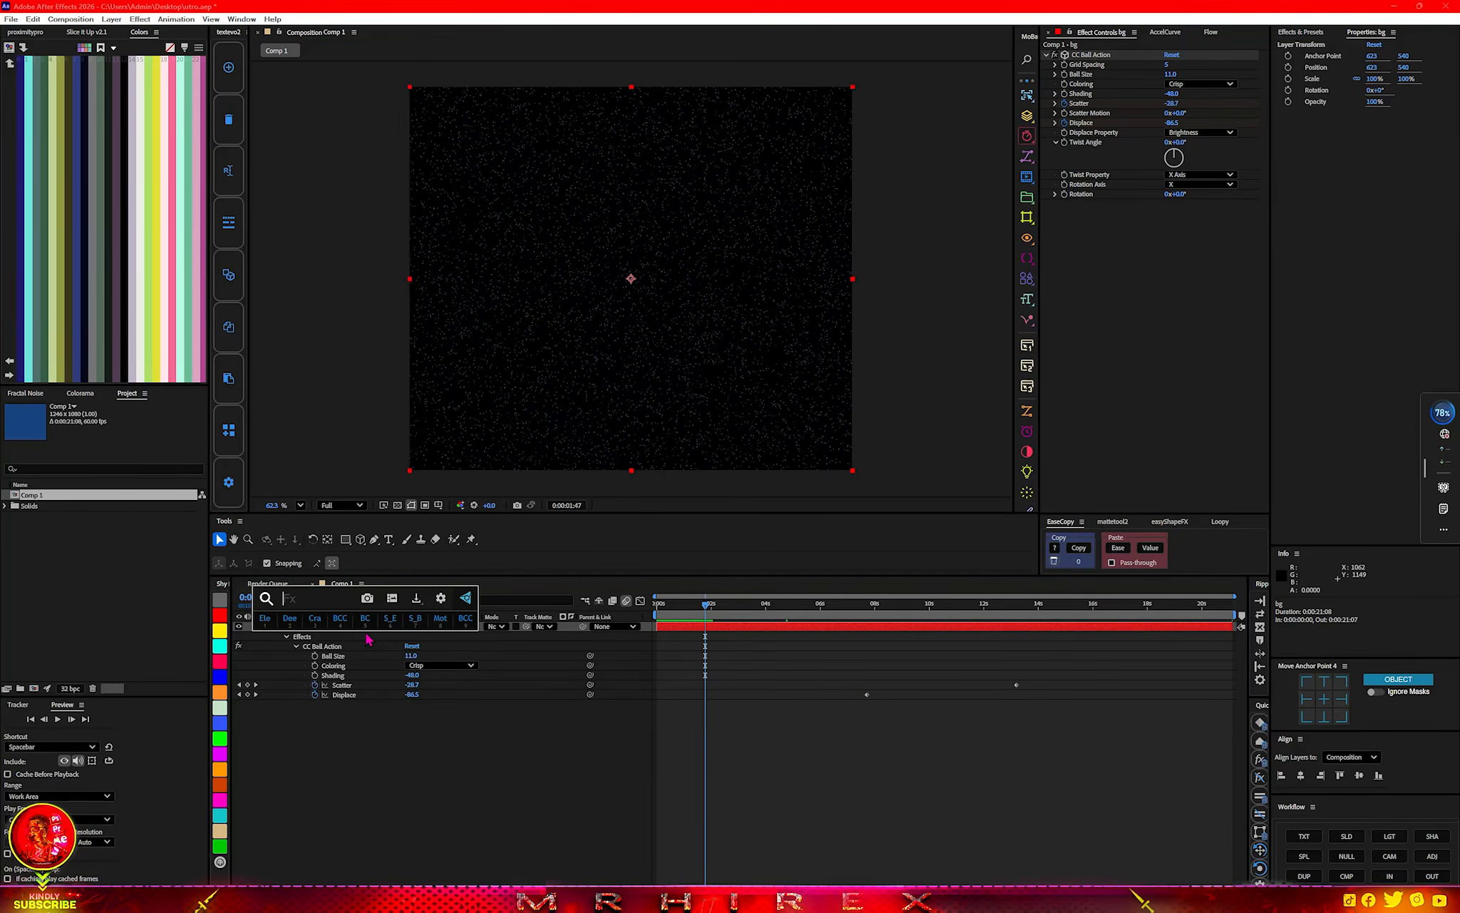
type("dee")
key("Up")
key("Return")
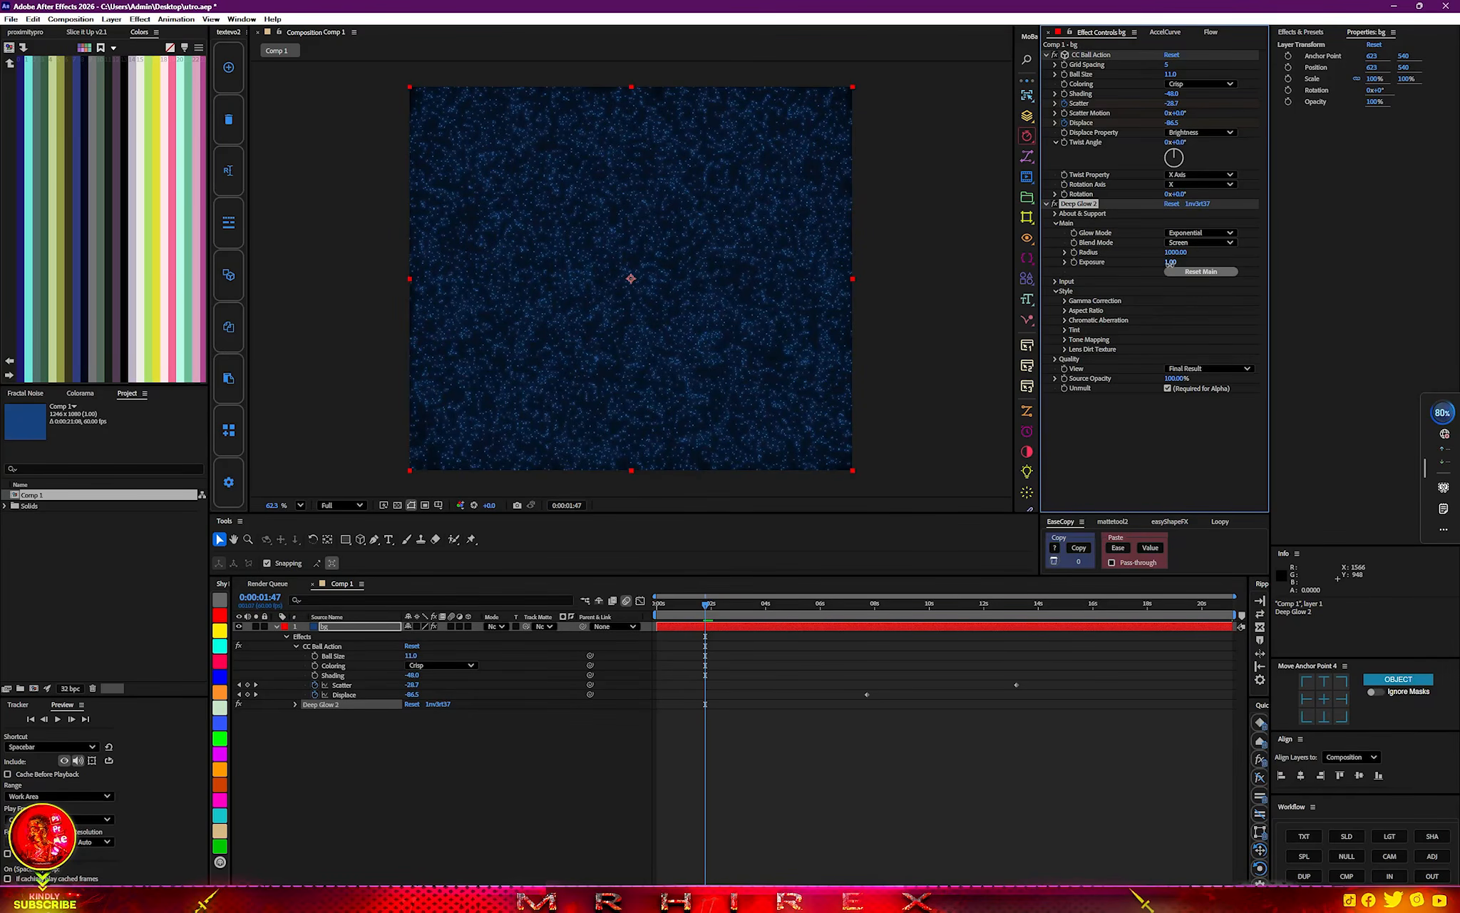
left_click_drag(759, 329, 795, 335)
Apply Hue/Saturation to the bg layer and set Master Saturation to -44.
key("ctrl+space")
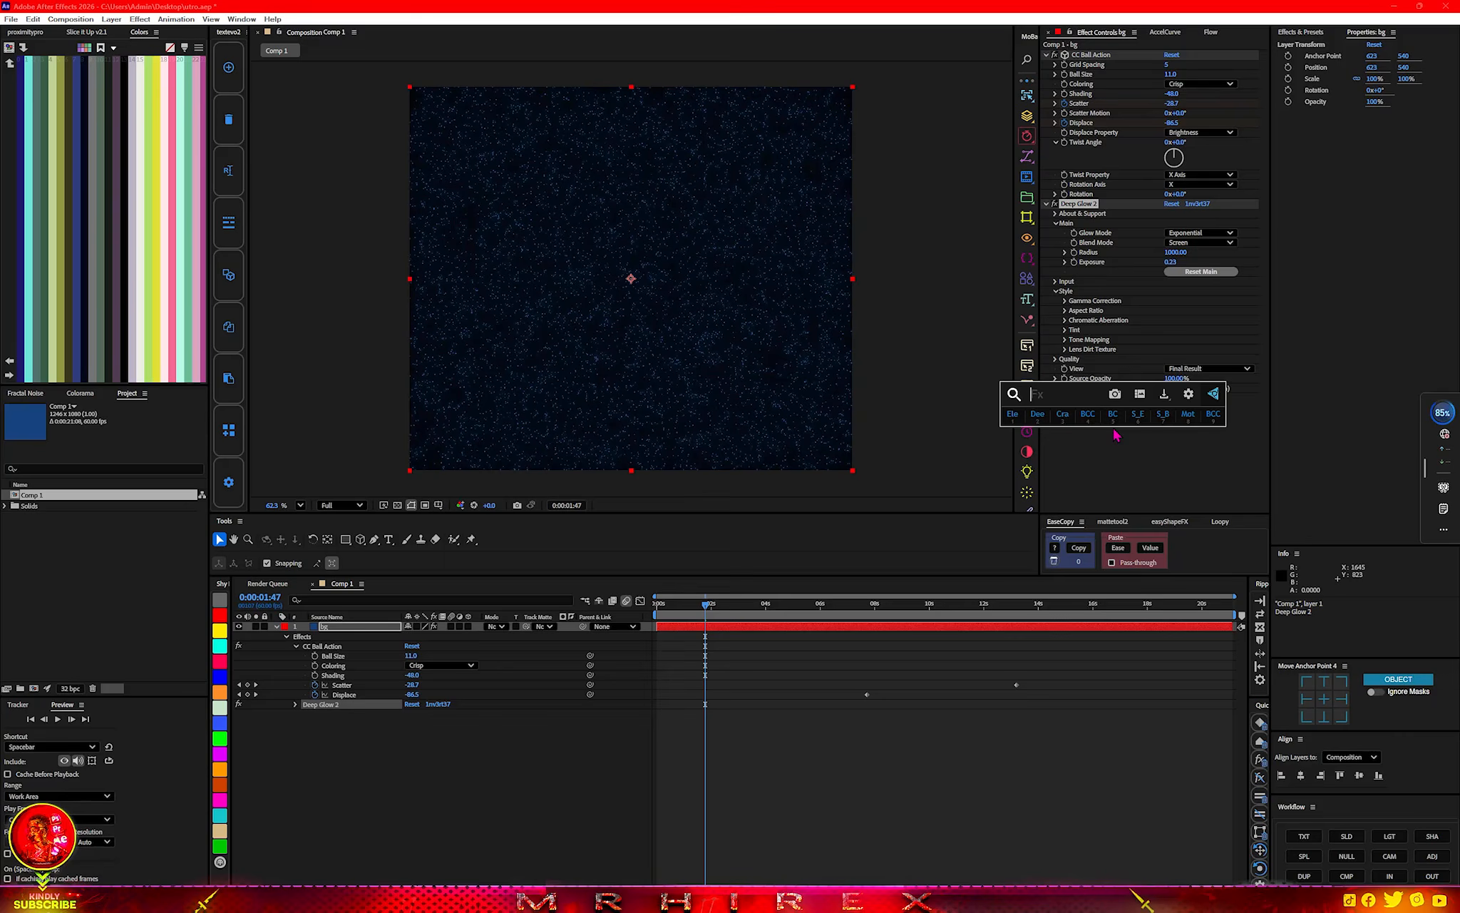
type("hu")
key("Down")
key("Down")
key("Down")
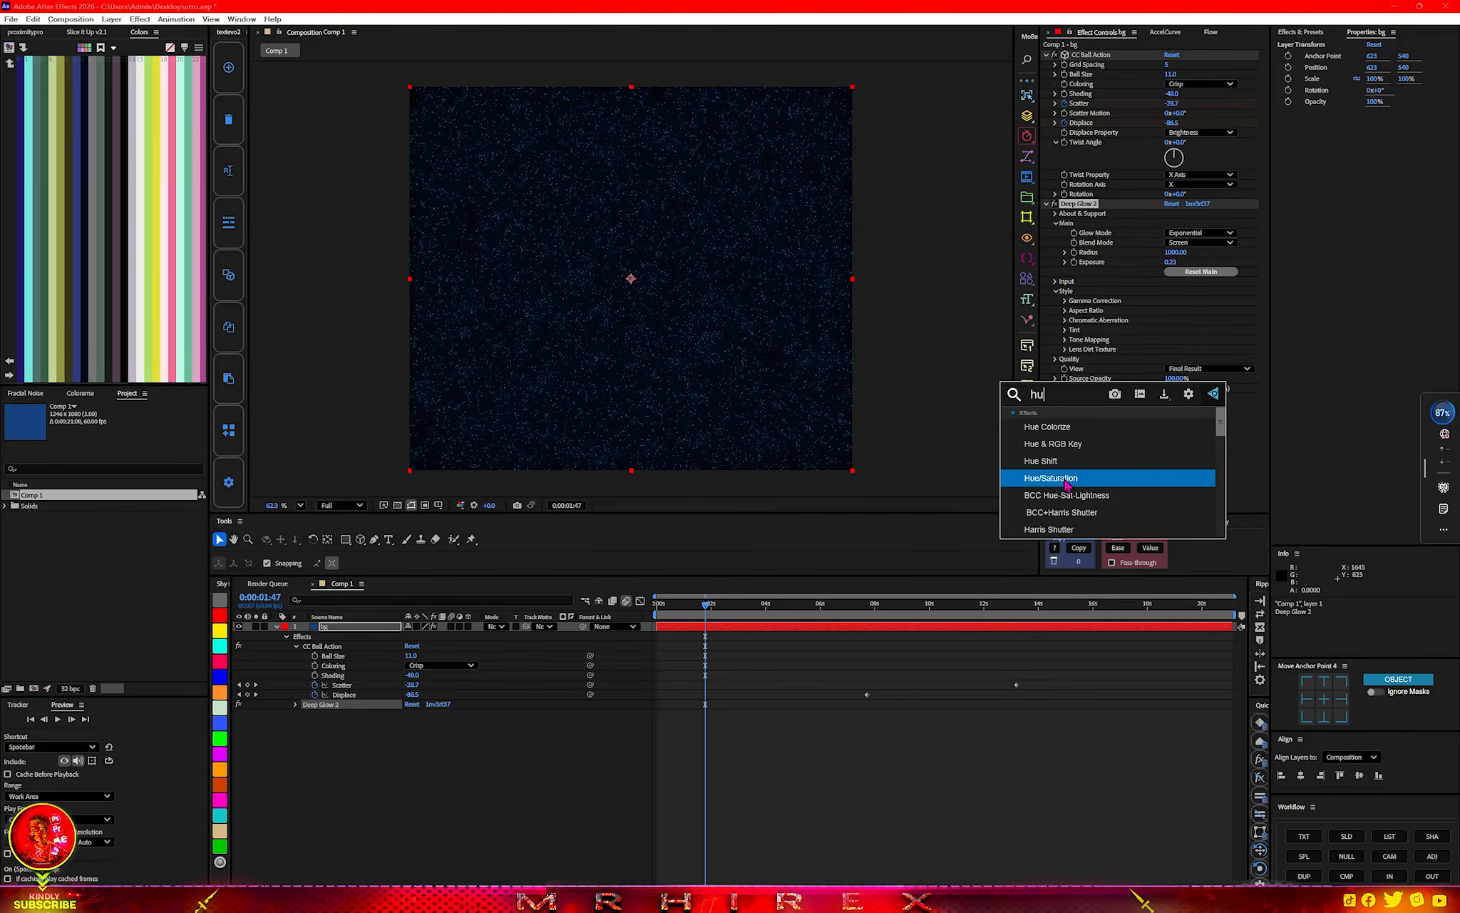
key("Return")
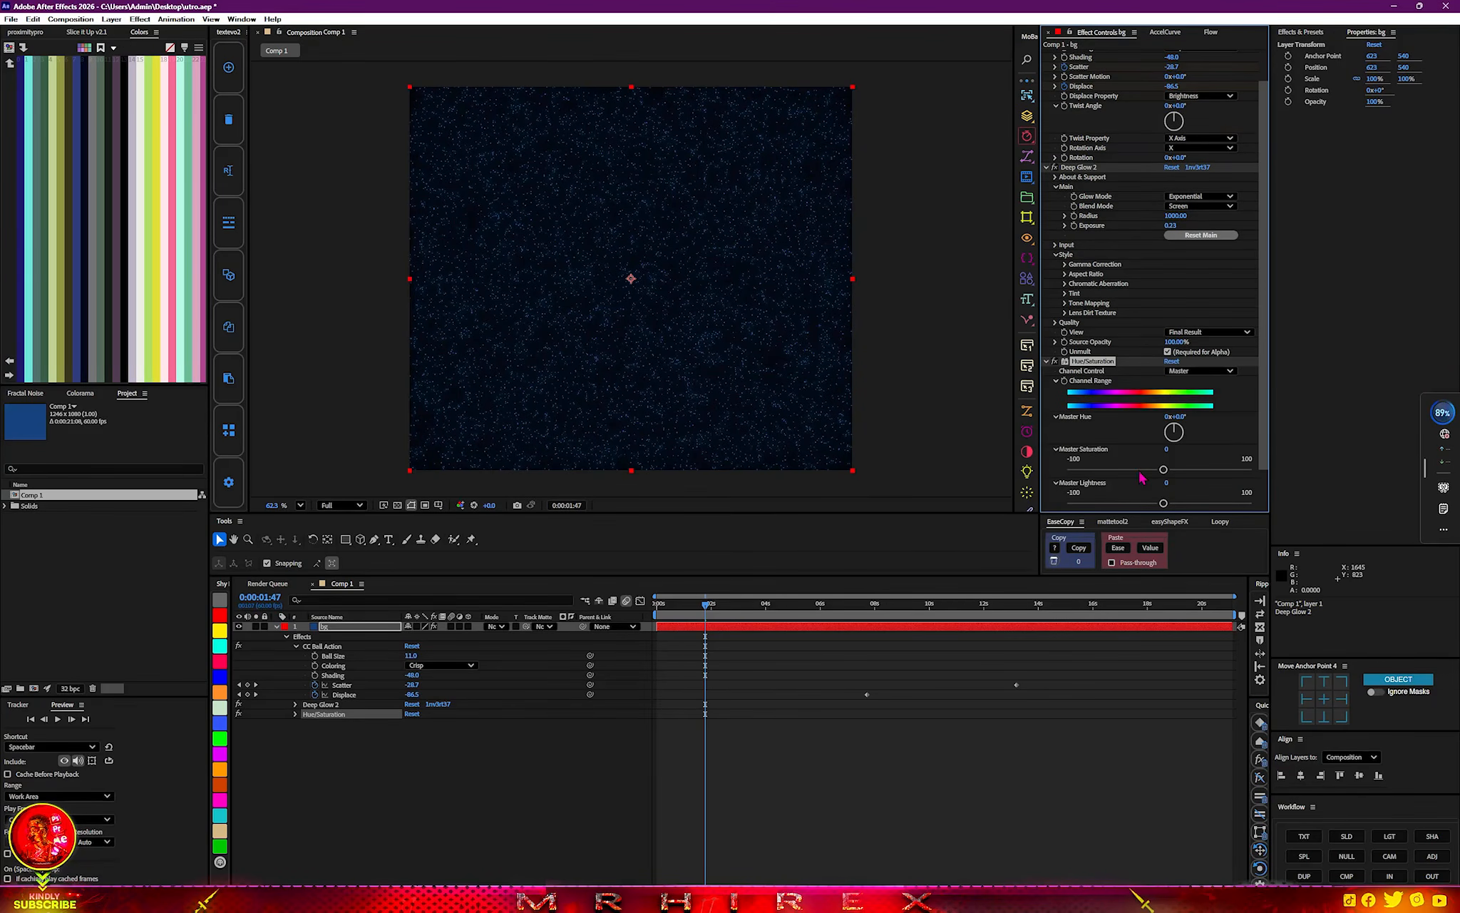
left_click(1137, 470)
left_click_drag(1136, 473, 1122, 479)
Add an adjustment layer above bg and apply Gaussian Blur to it with Blurriness 4.1.
left_click(382, 630)
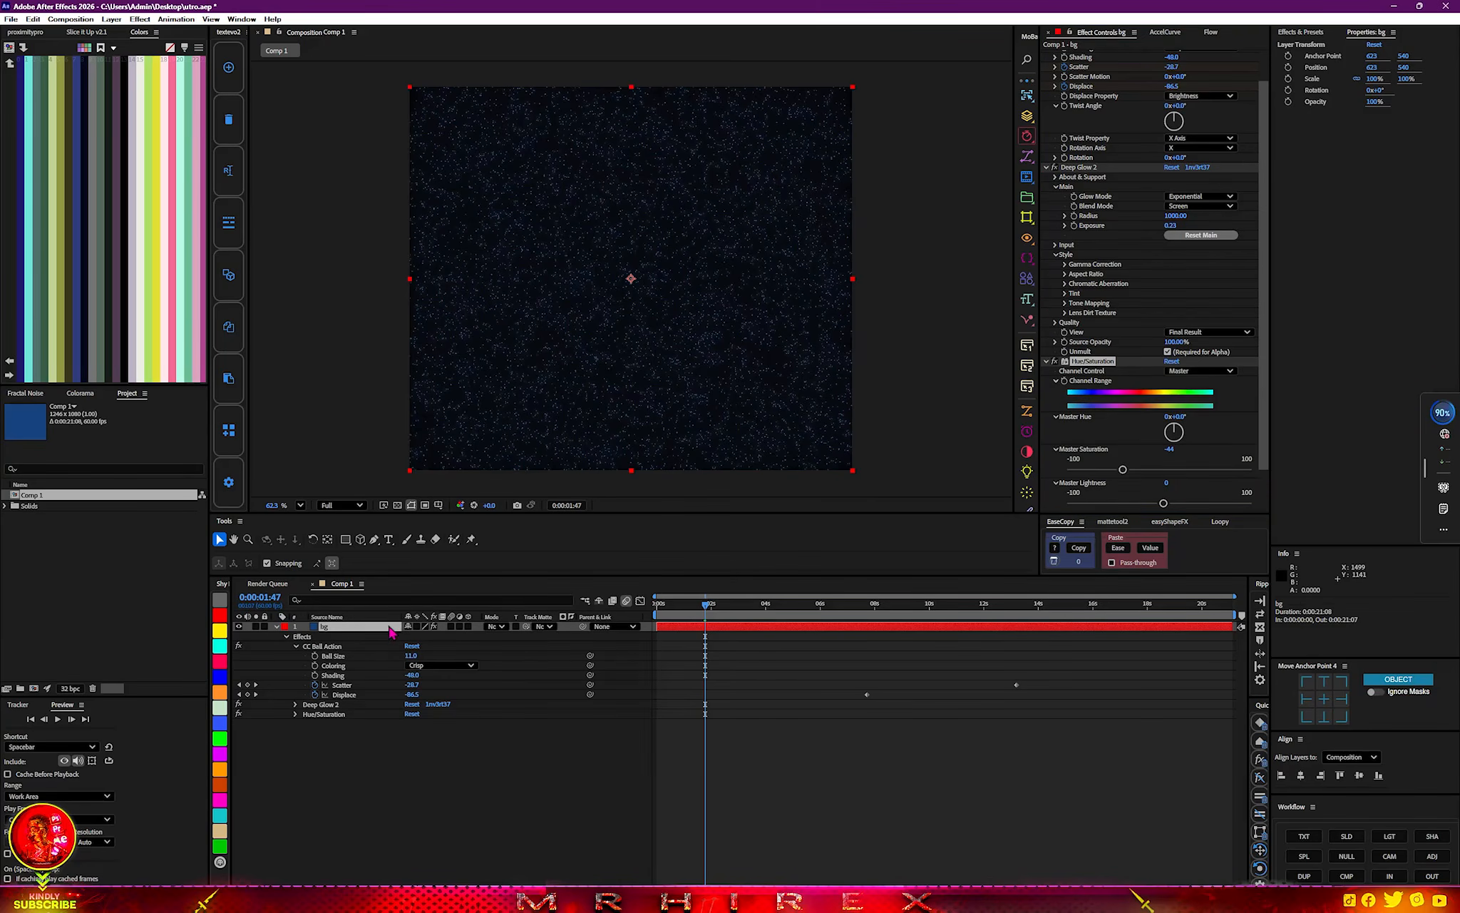
left_click(1431, 857)
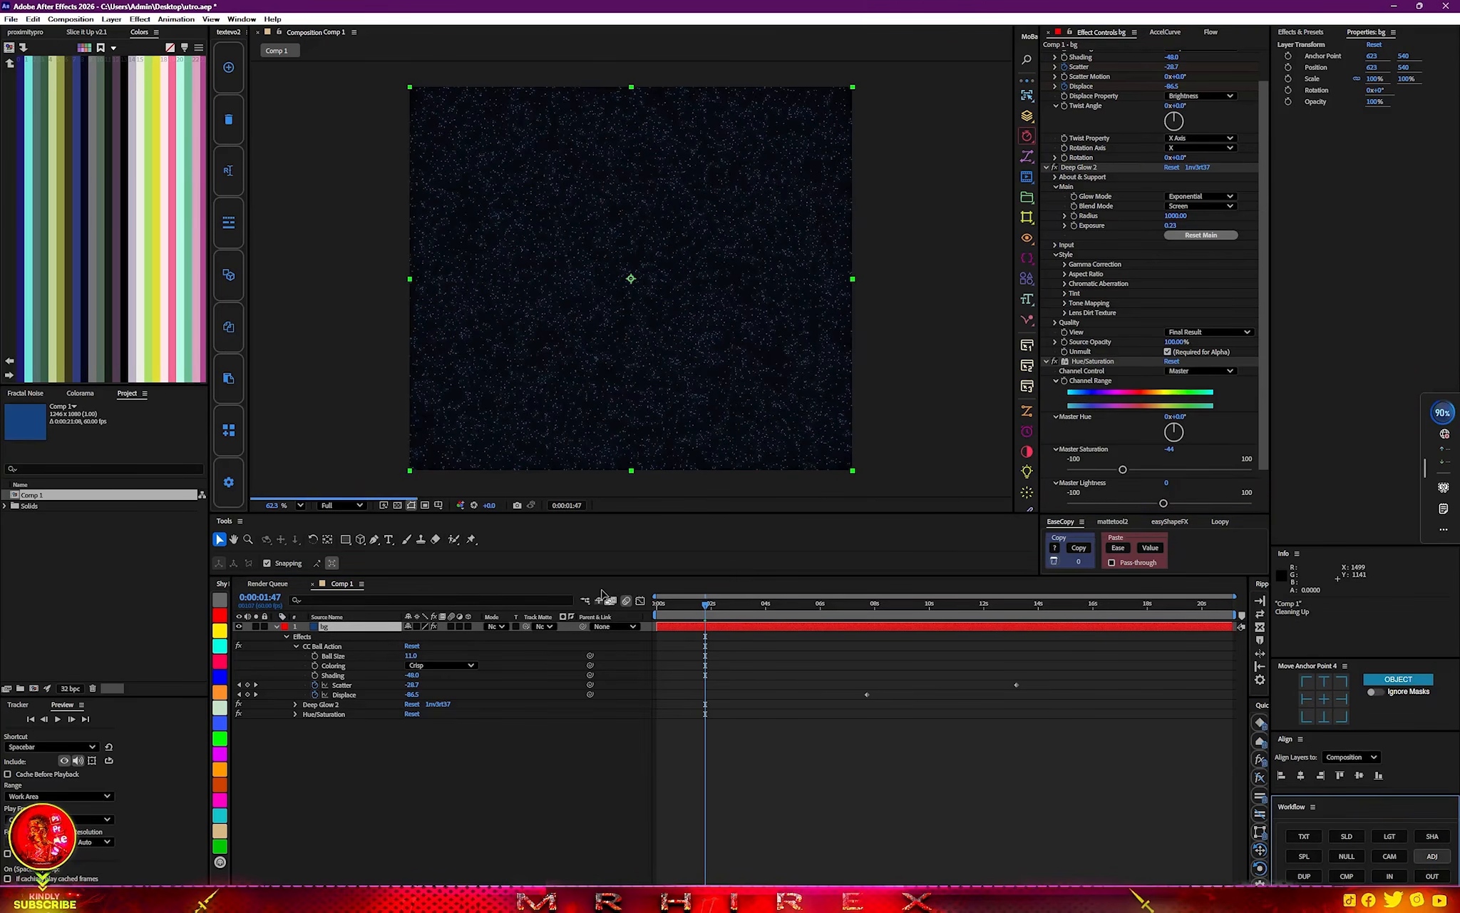
key("ctrl+space")
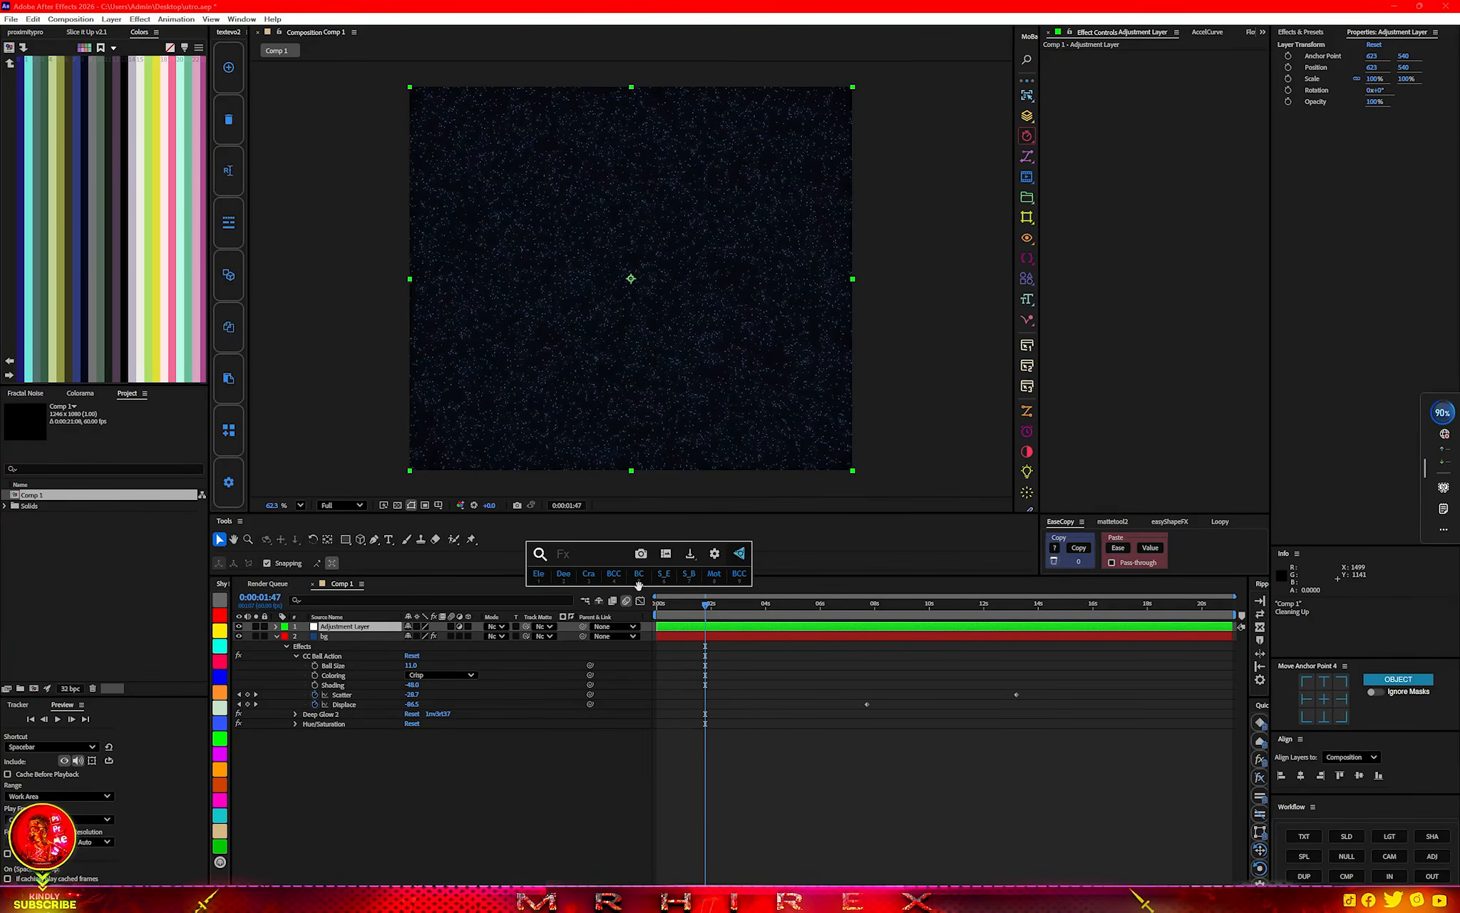
type("gau")
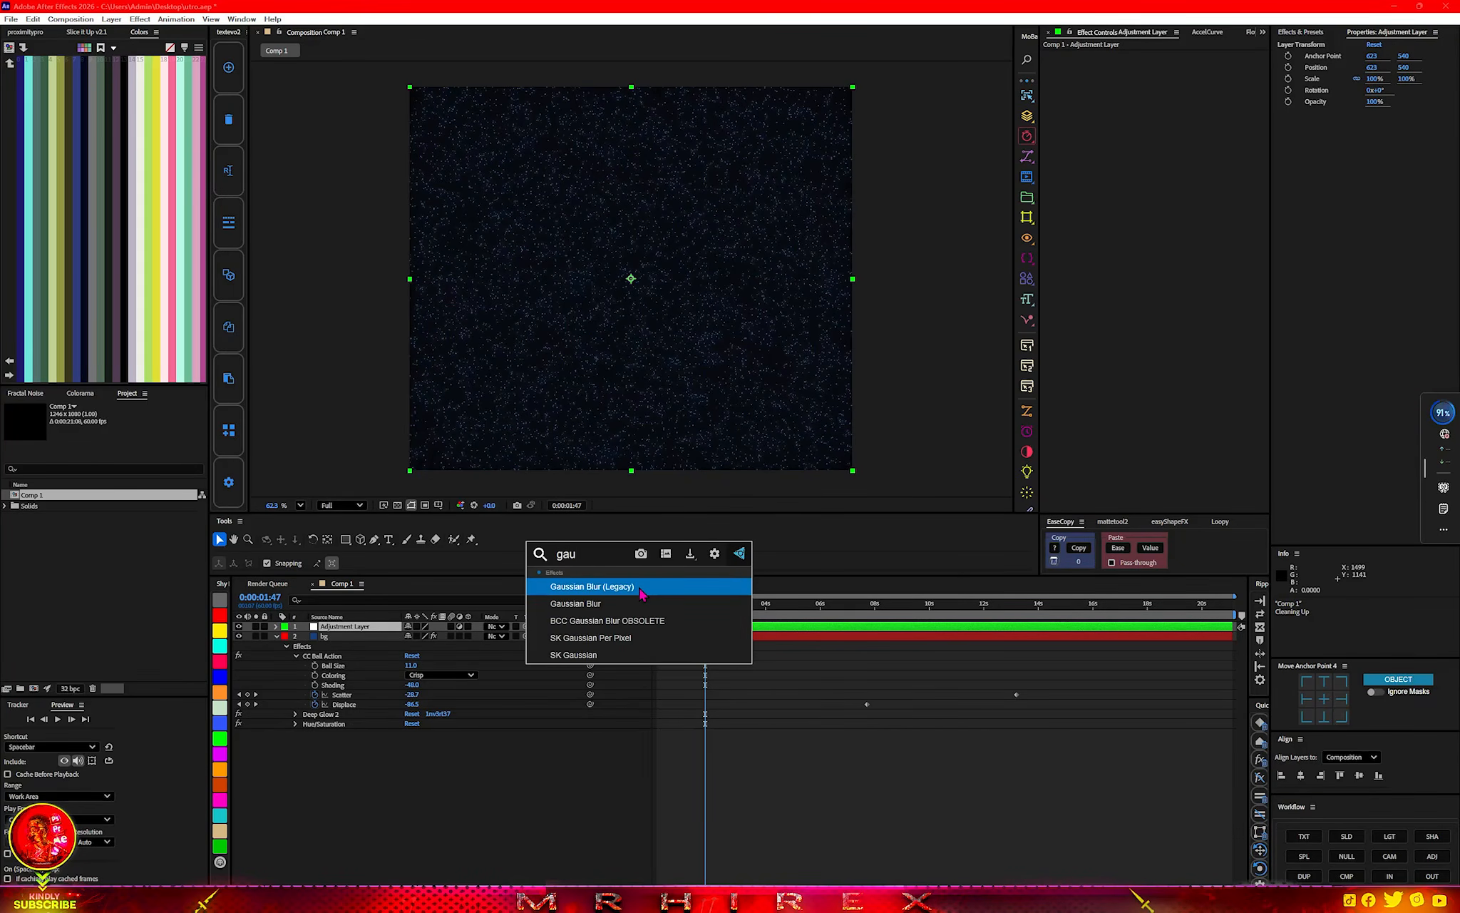
left_click(622, 605)
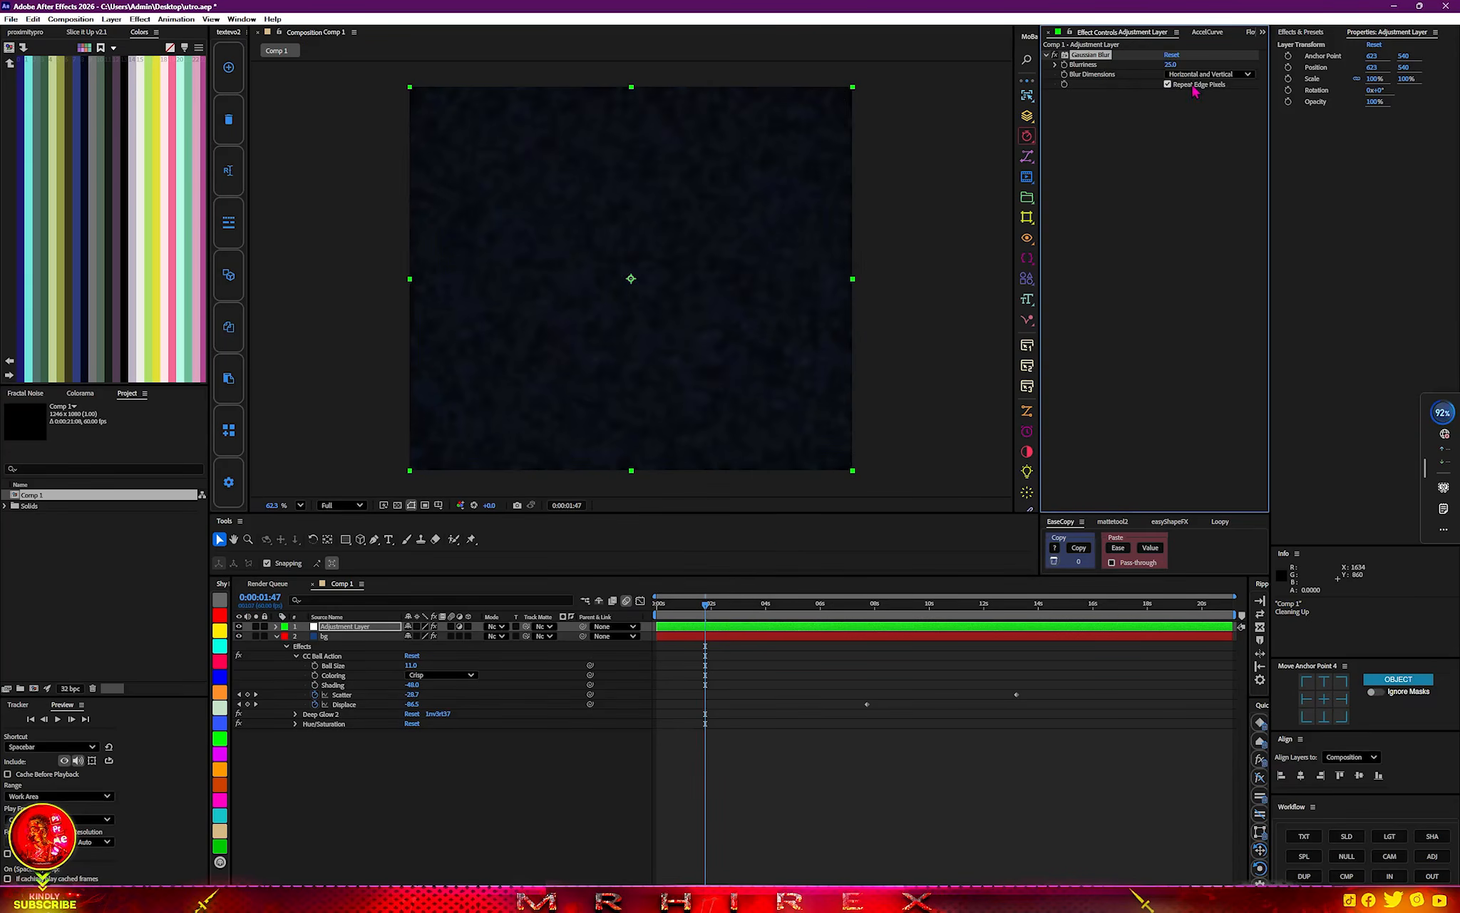
left_click_drag(1169, 64, 1014, 95)
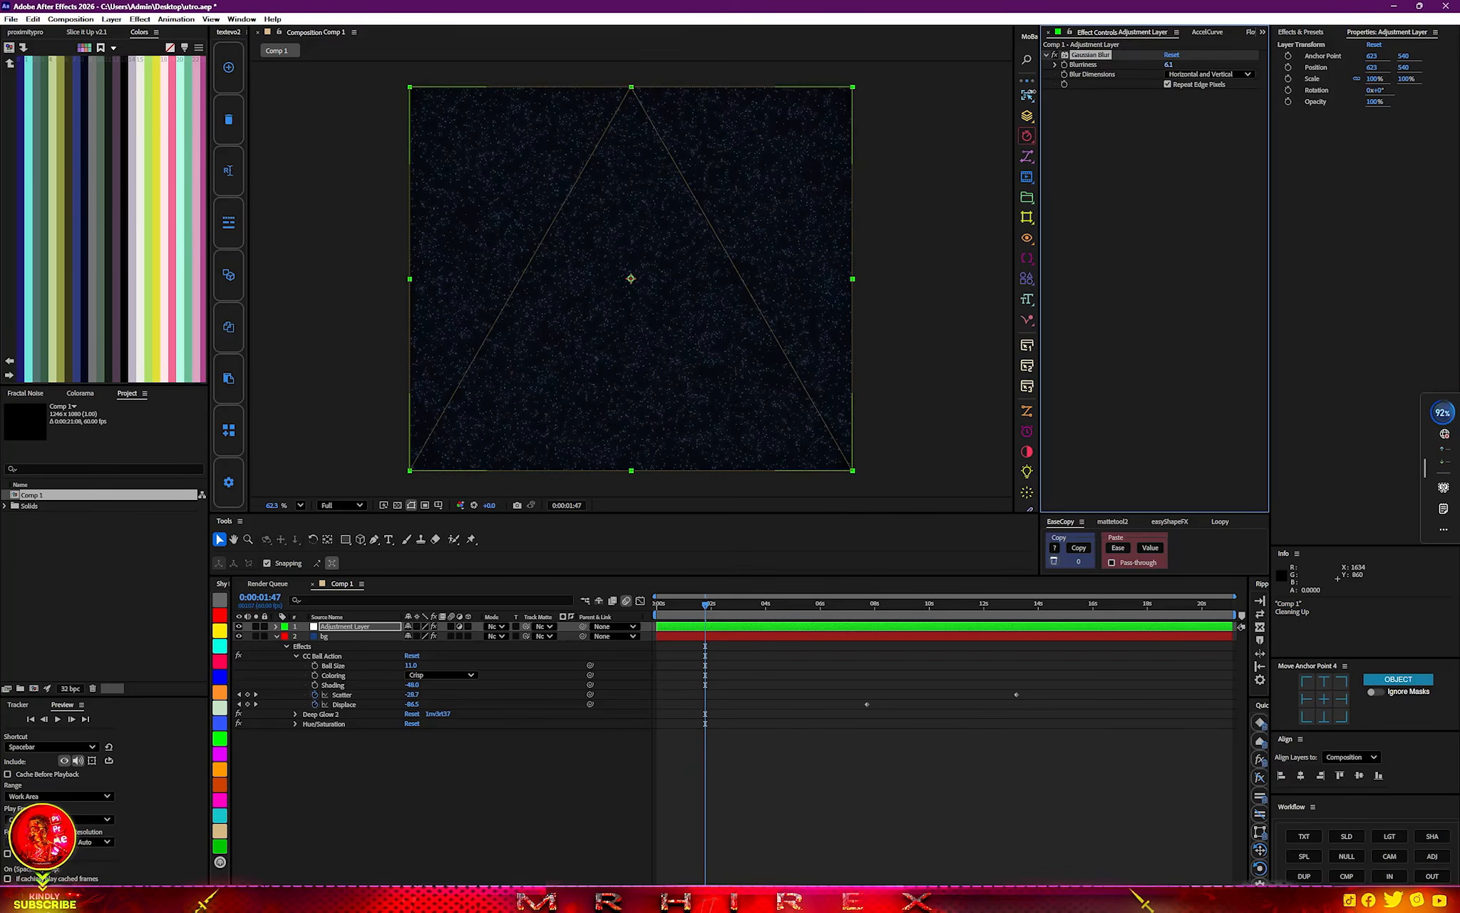
Add a full-frame elliptical mask to the adjustment layer.
left_click(347, 540)
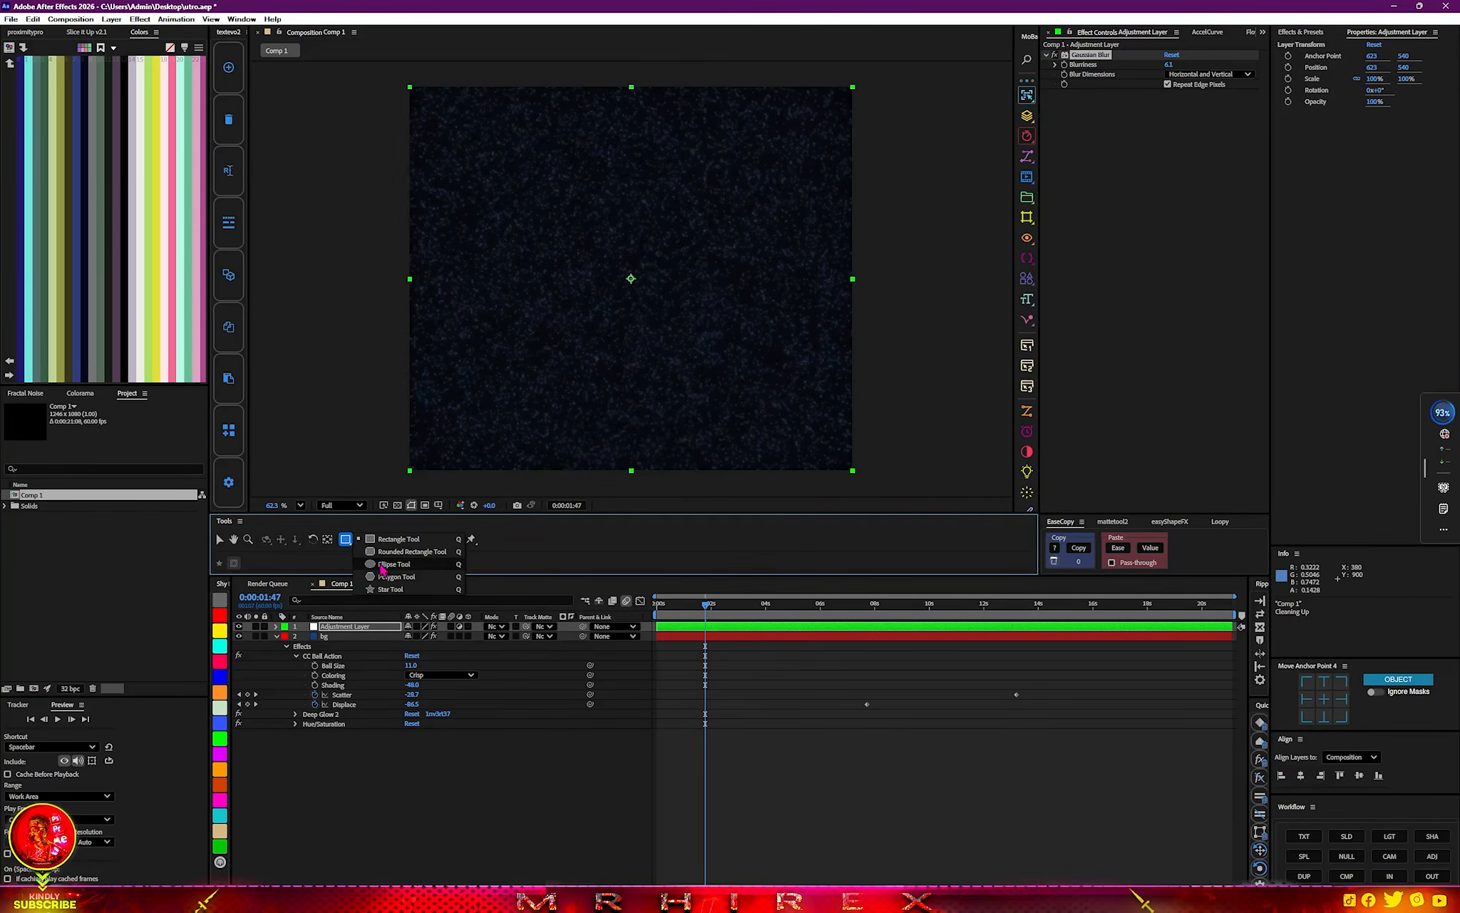
left_click(367, 564)
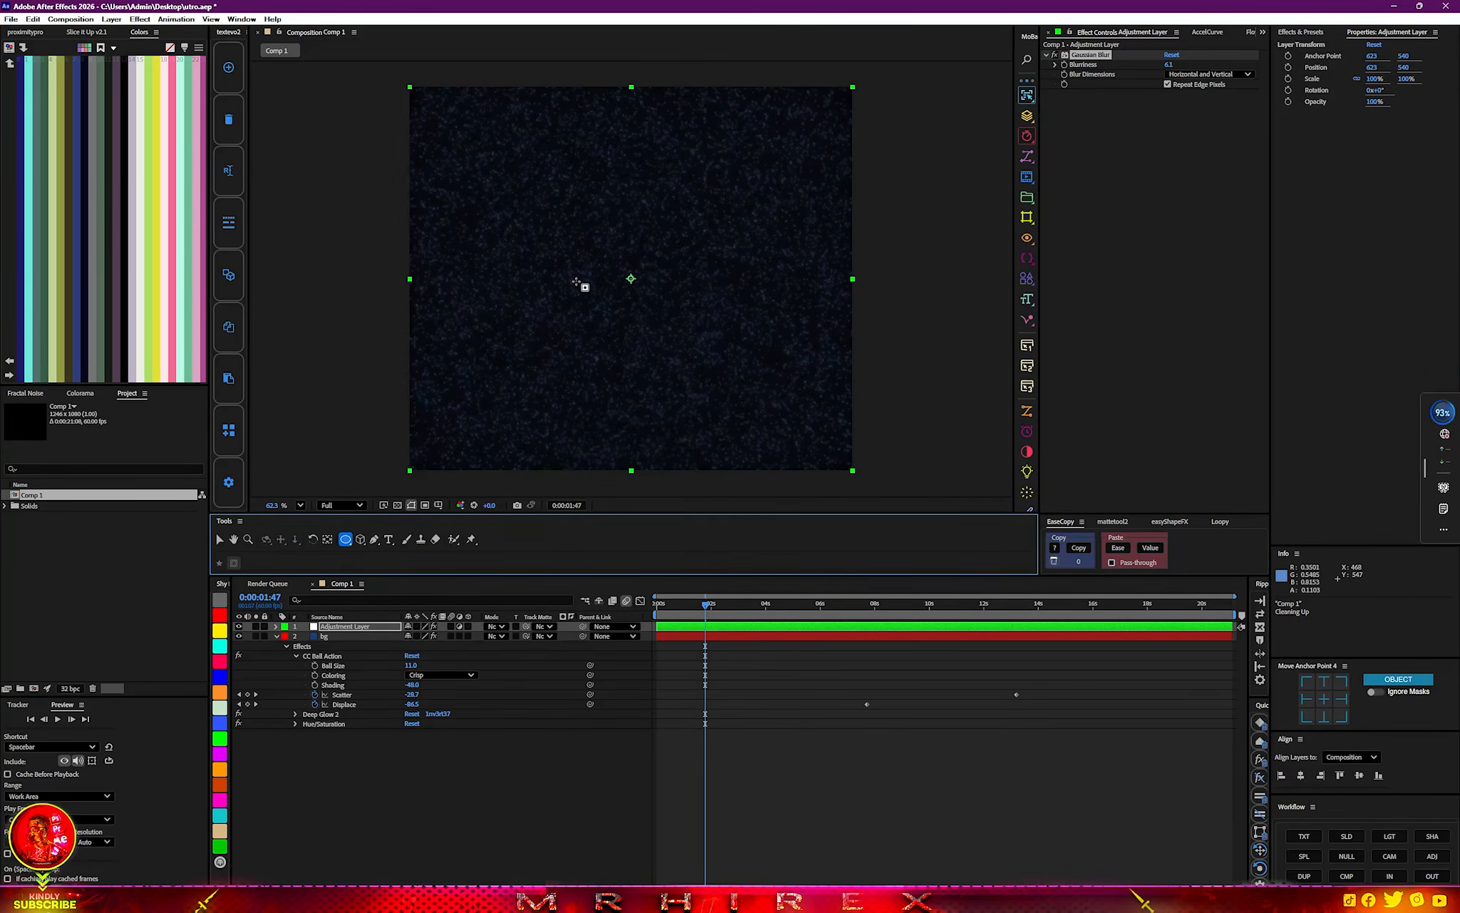
double_click(345, 539)
key("v")
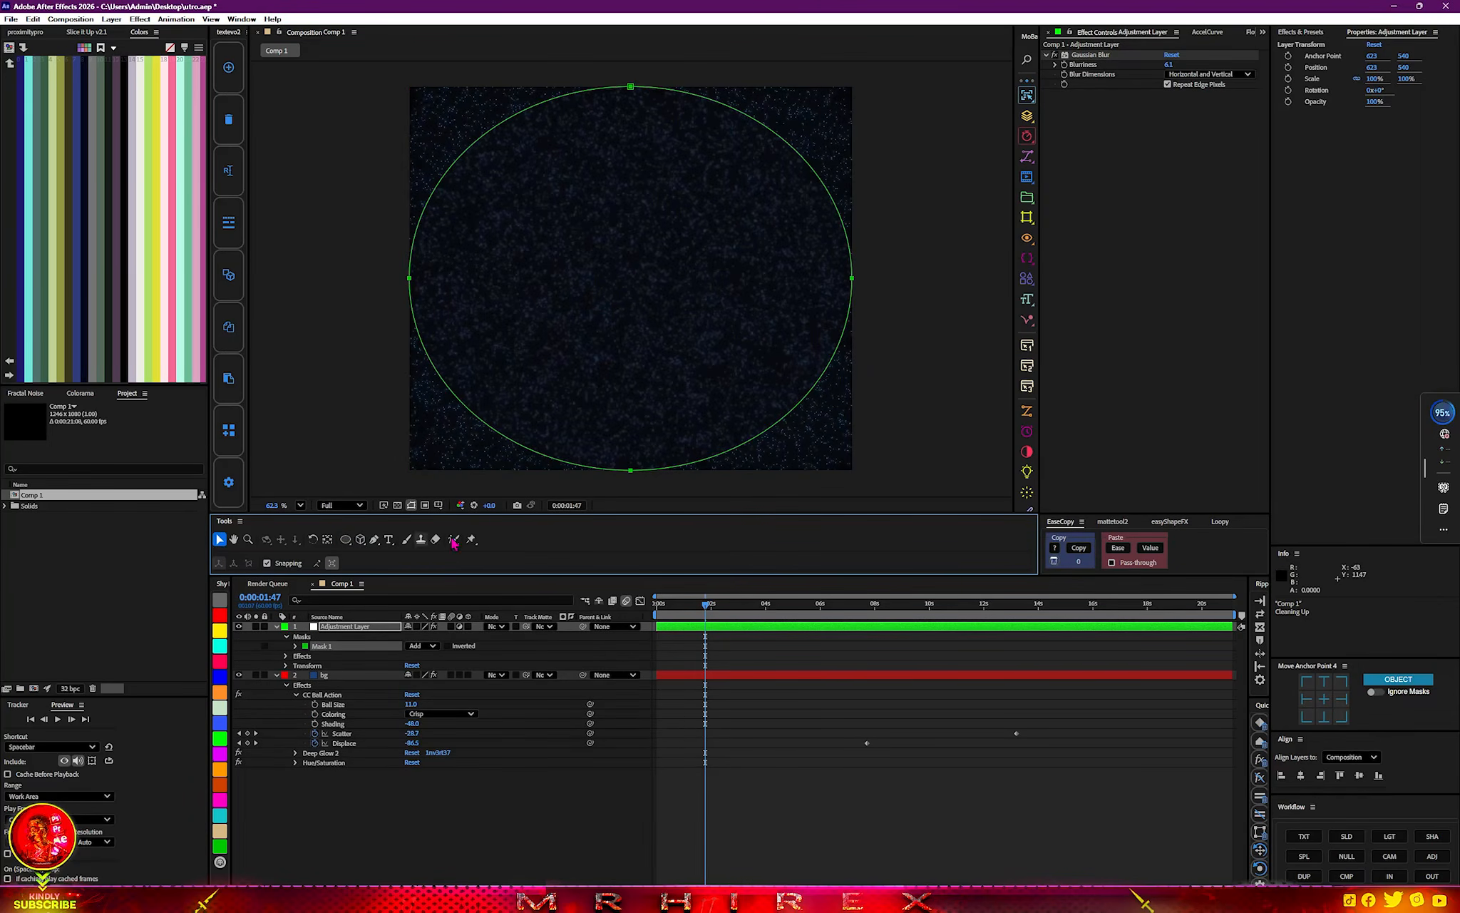
Invert the adjustment layer's mask and set its Mask Feather to 318 pixels.
left_click(448, 646)
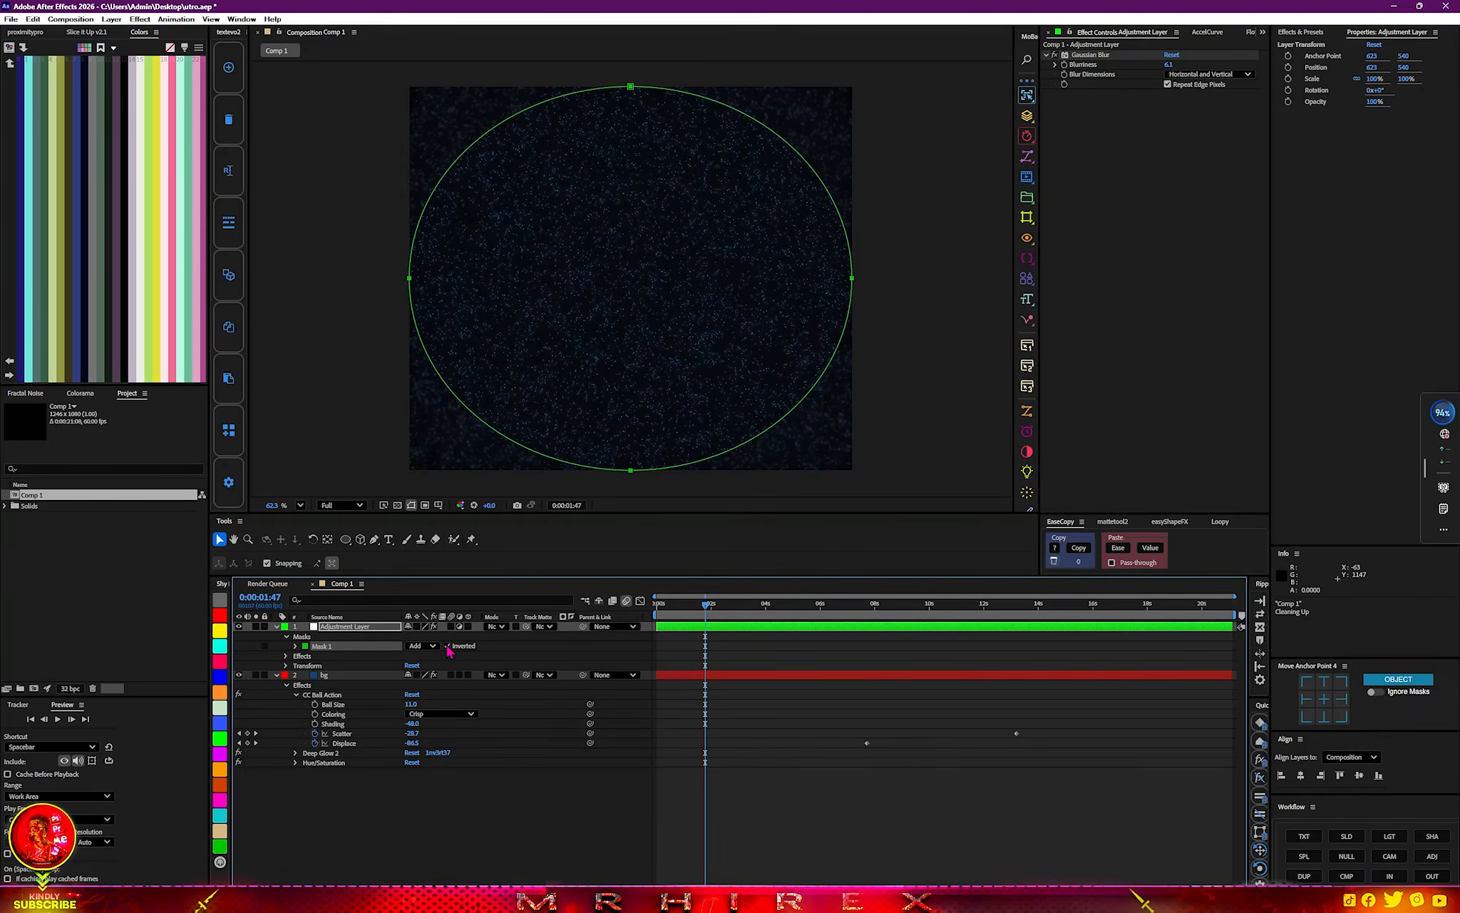
left_click(296, 646)
left_click_drag(425, 665, 592, 649)
left_click(531, 808)
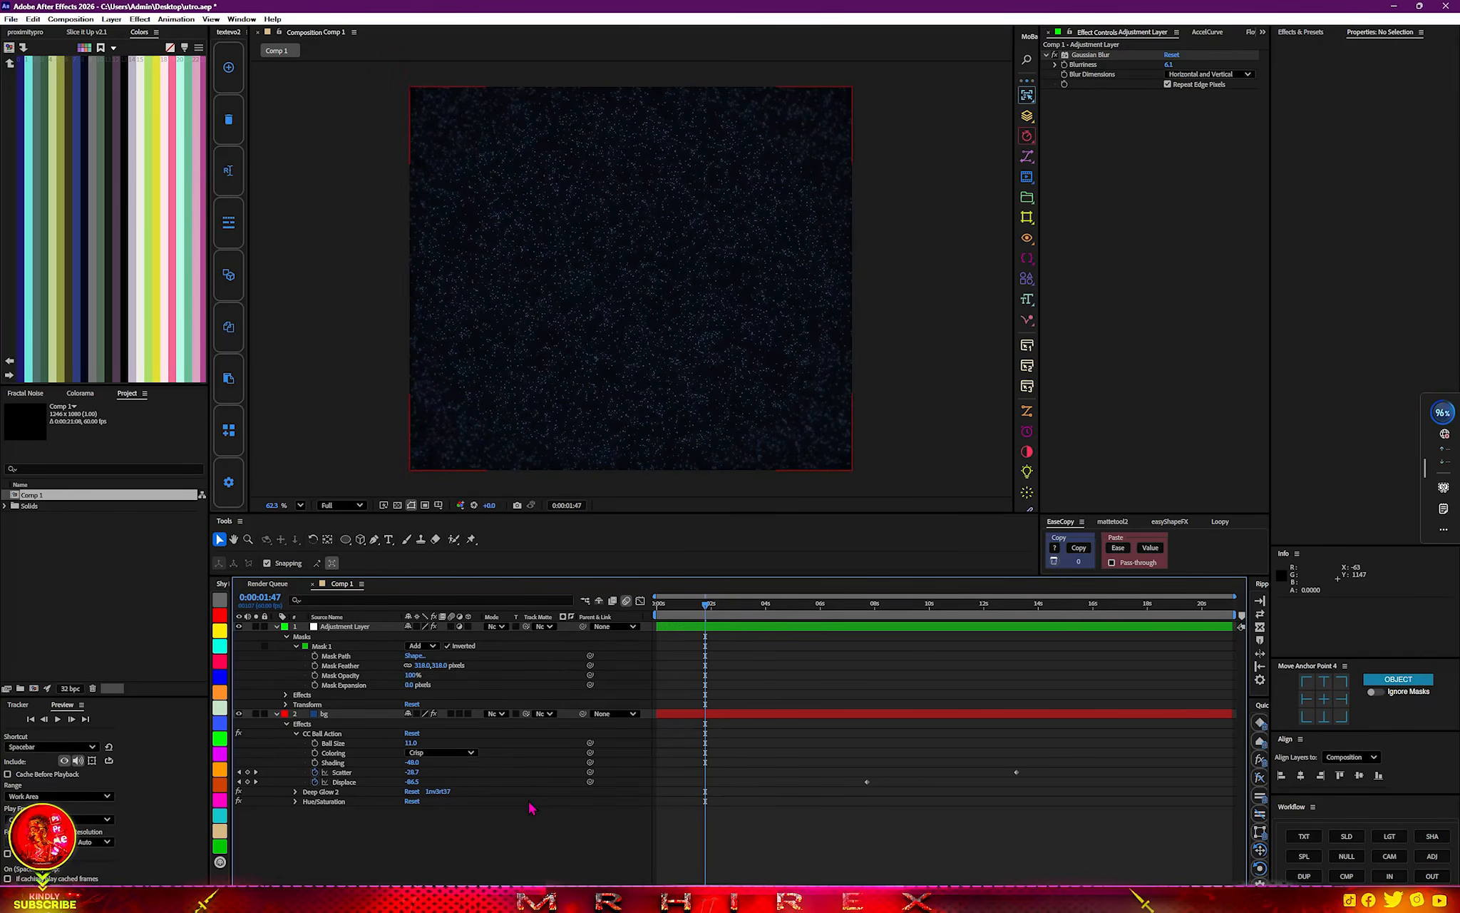
Pre-compose the adjustment layer and the bg layer into a new composition named bg, moving all attributes.
left_click(276, 627)
left_click(275, 636)
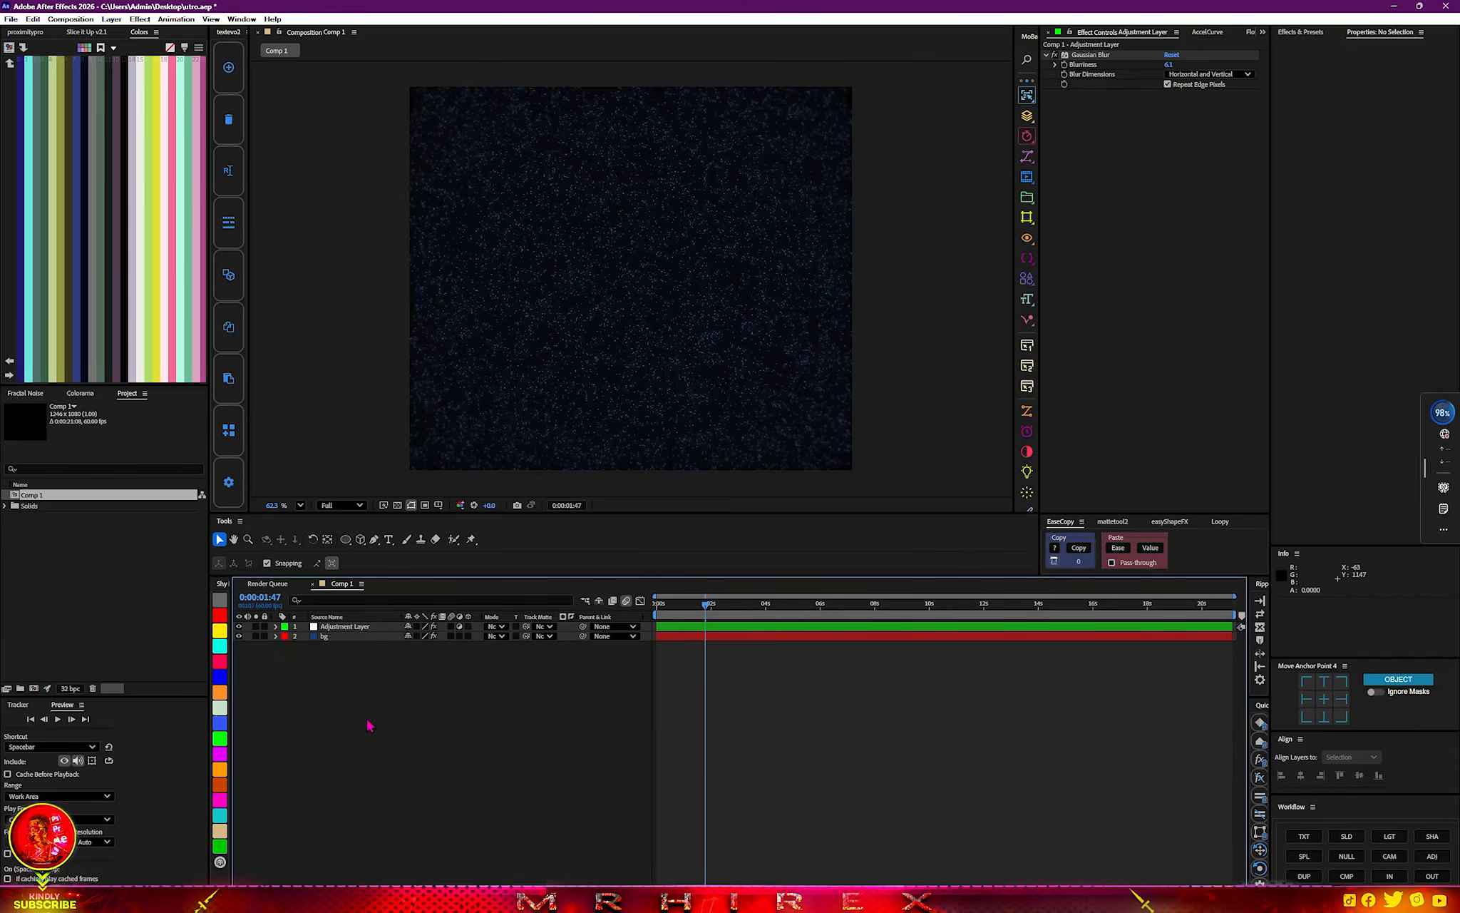
left_click_drag(375, 737, 334, 619)
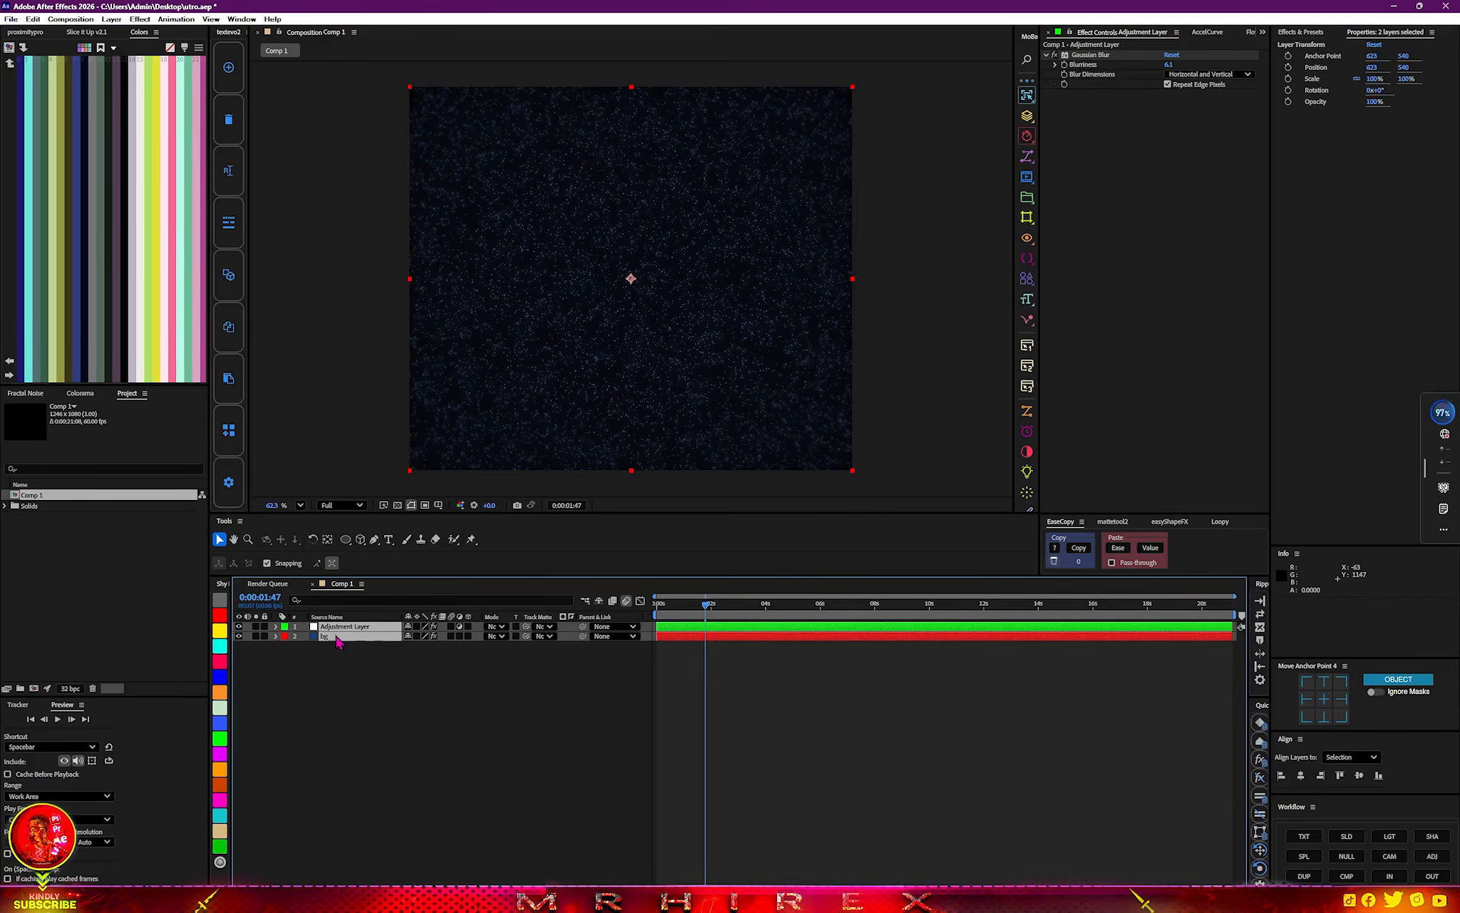
right_click(337, 641)
left_click(368, 547)
type("bg")
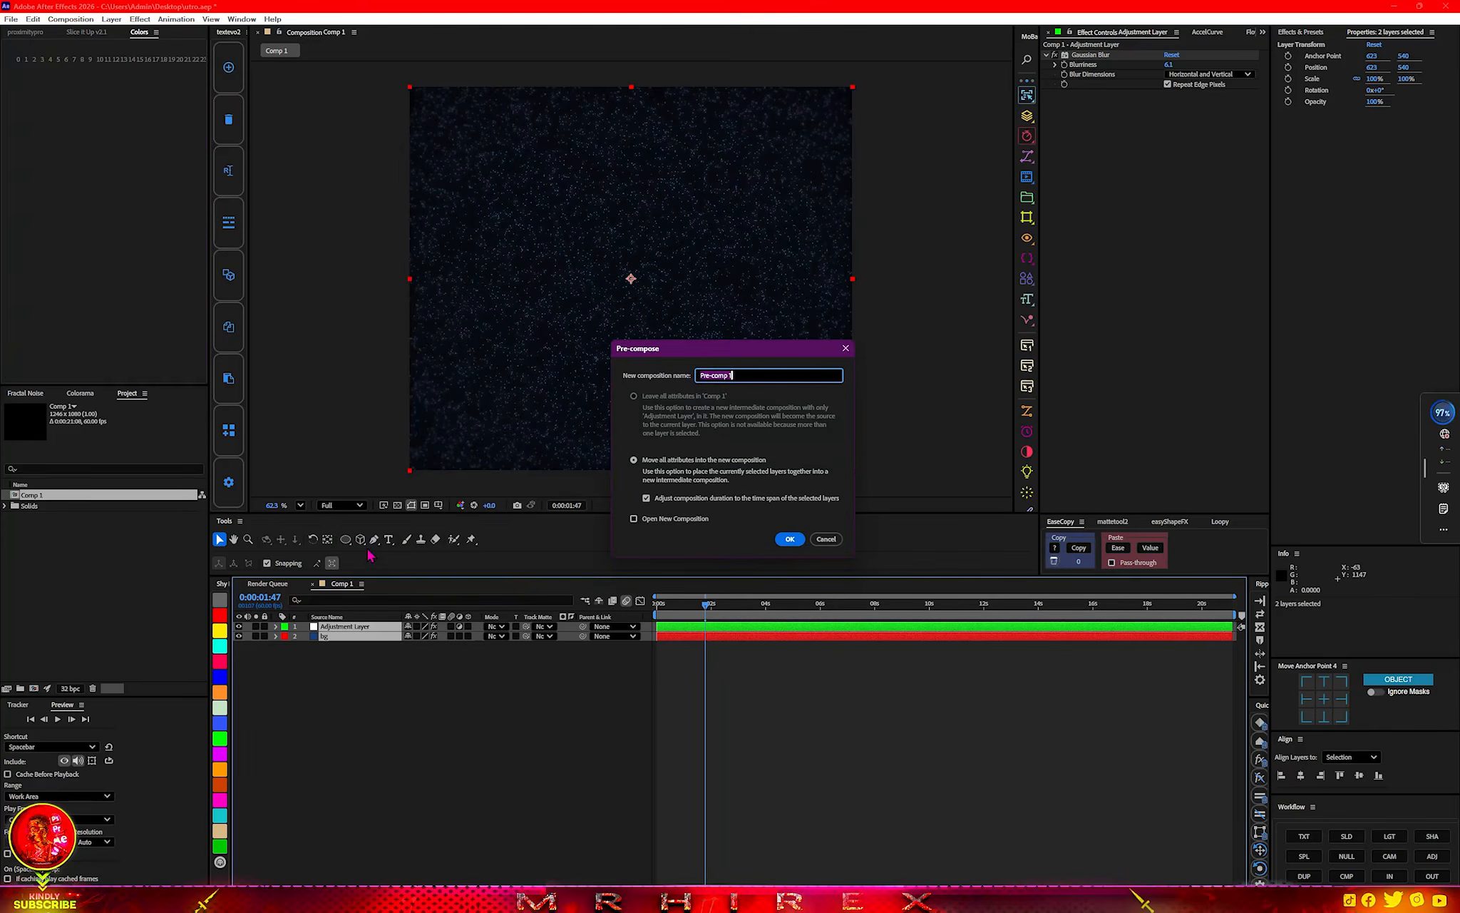
left_click(790, 539)
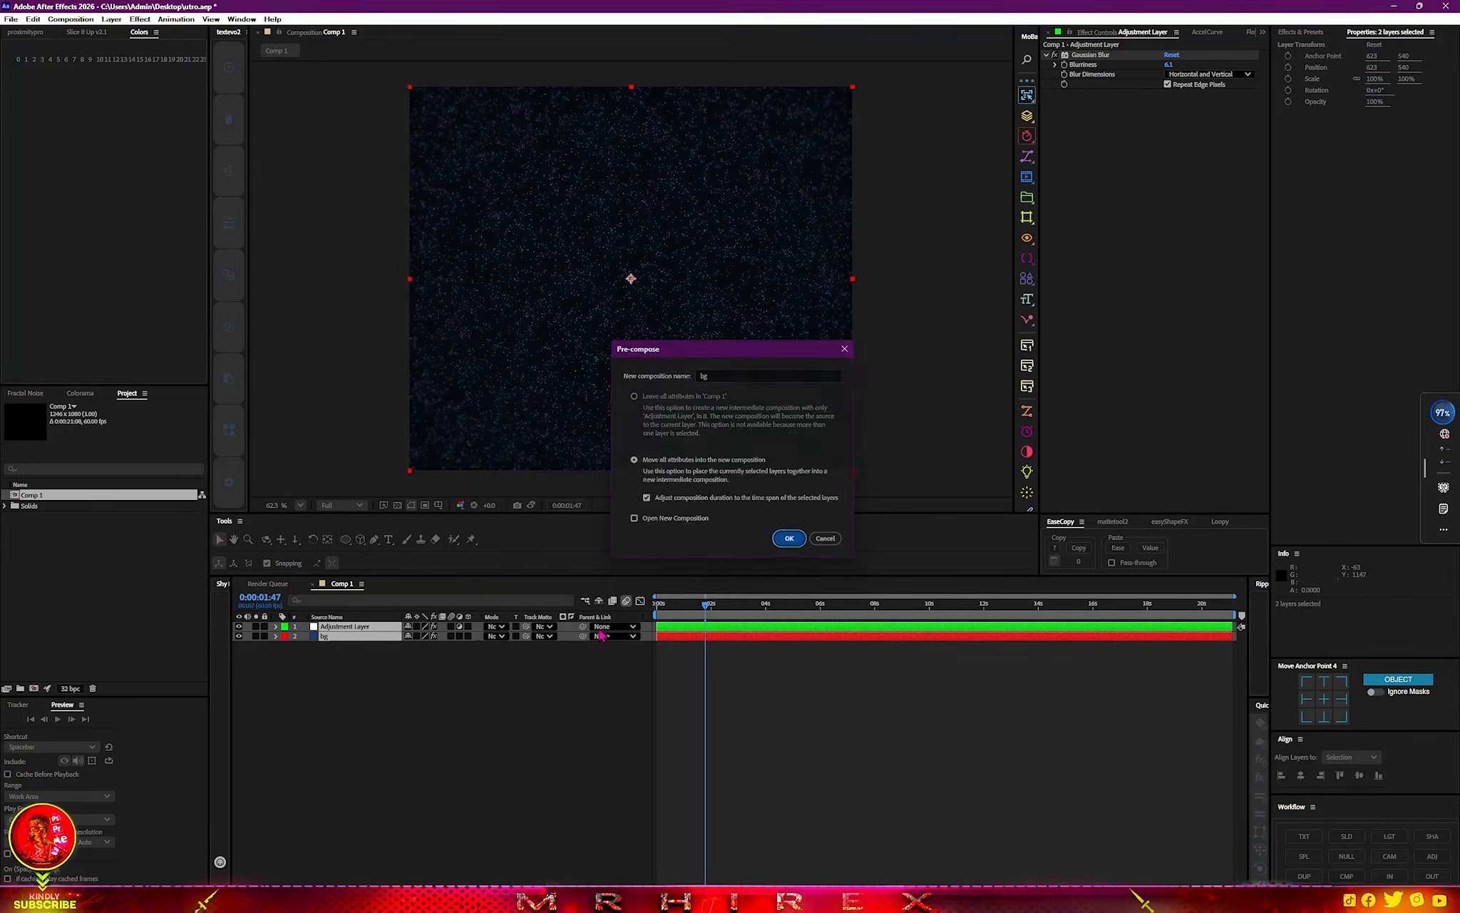
Create a comp-sized solid named e3d above the bg precomp.
right_click(412, 709)
mouse_move(567, 711)
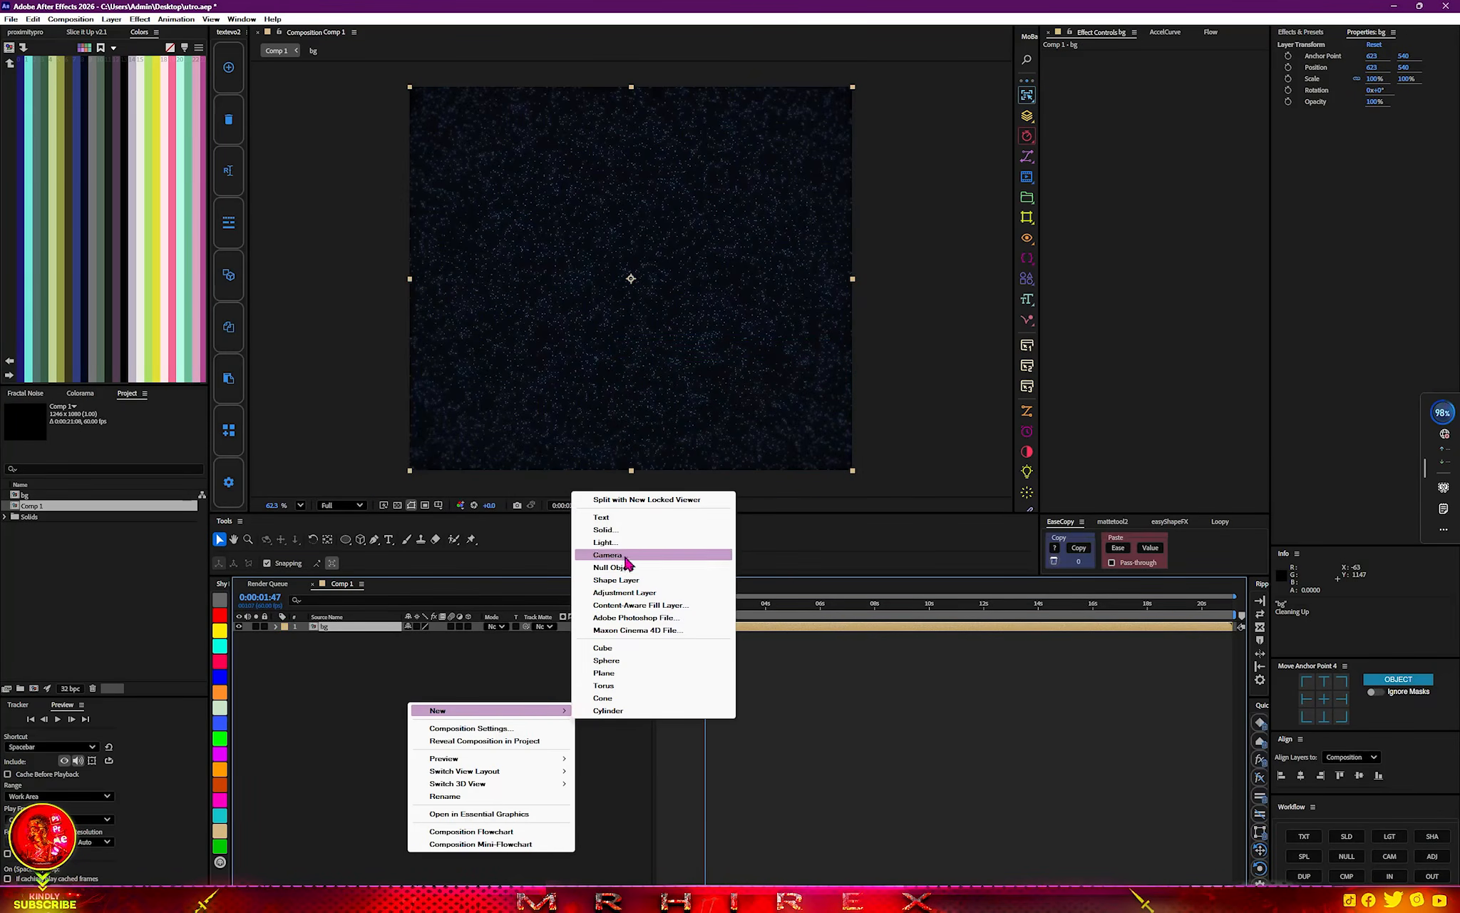
left_click(606, 530)
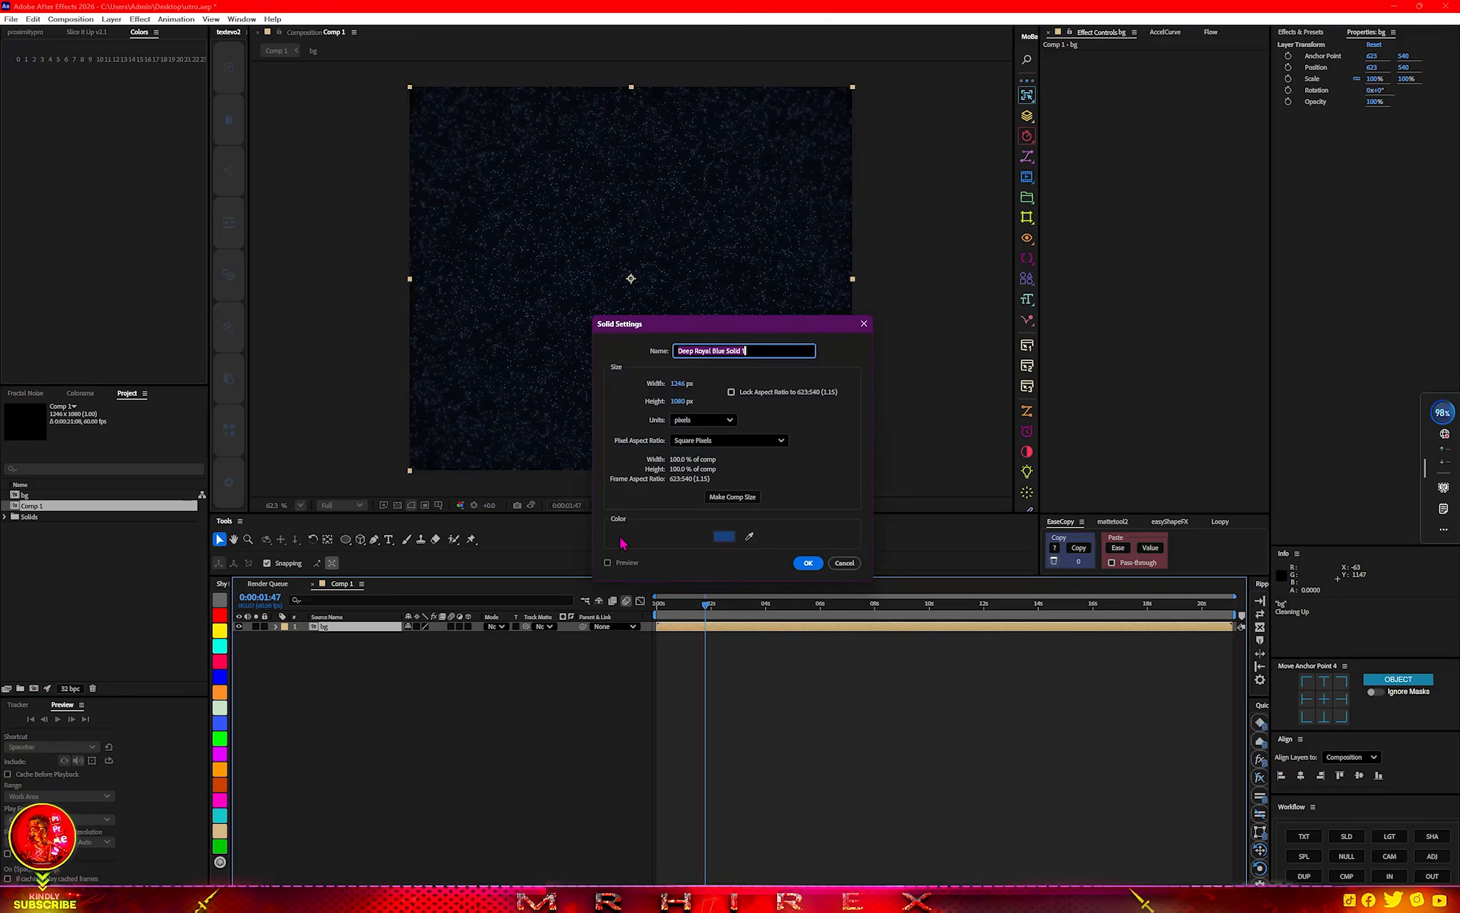
type("e")
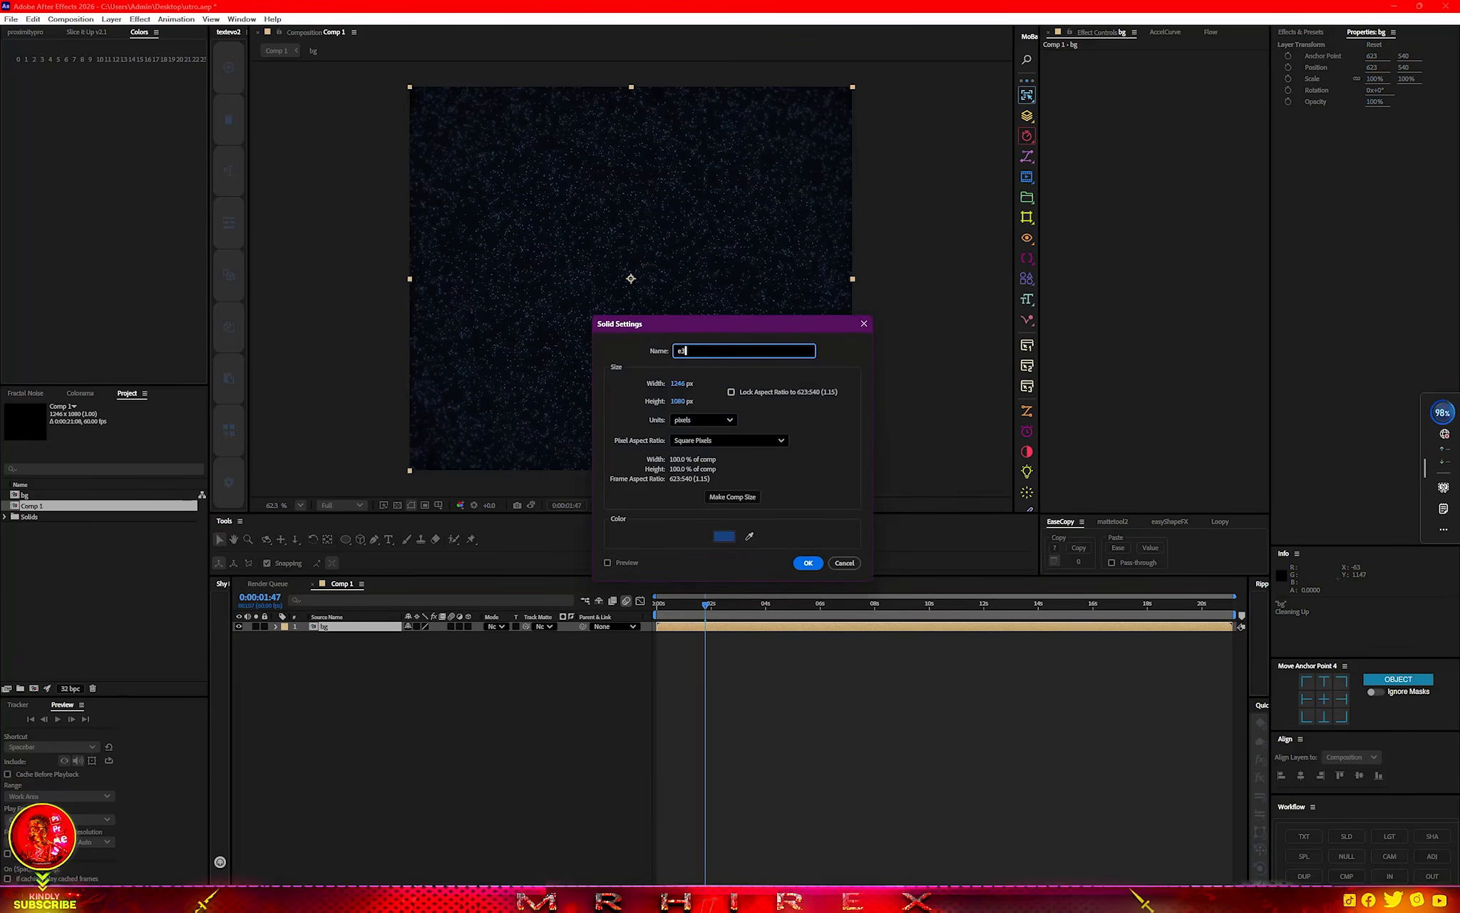
type("3")
left_click(808, 562)
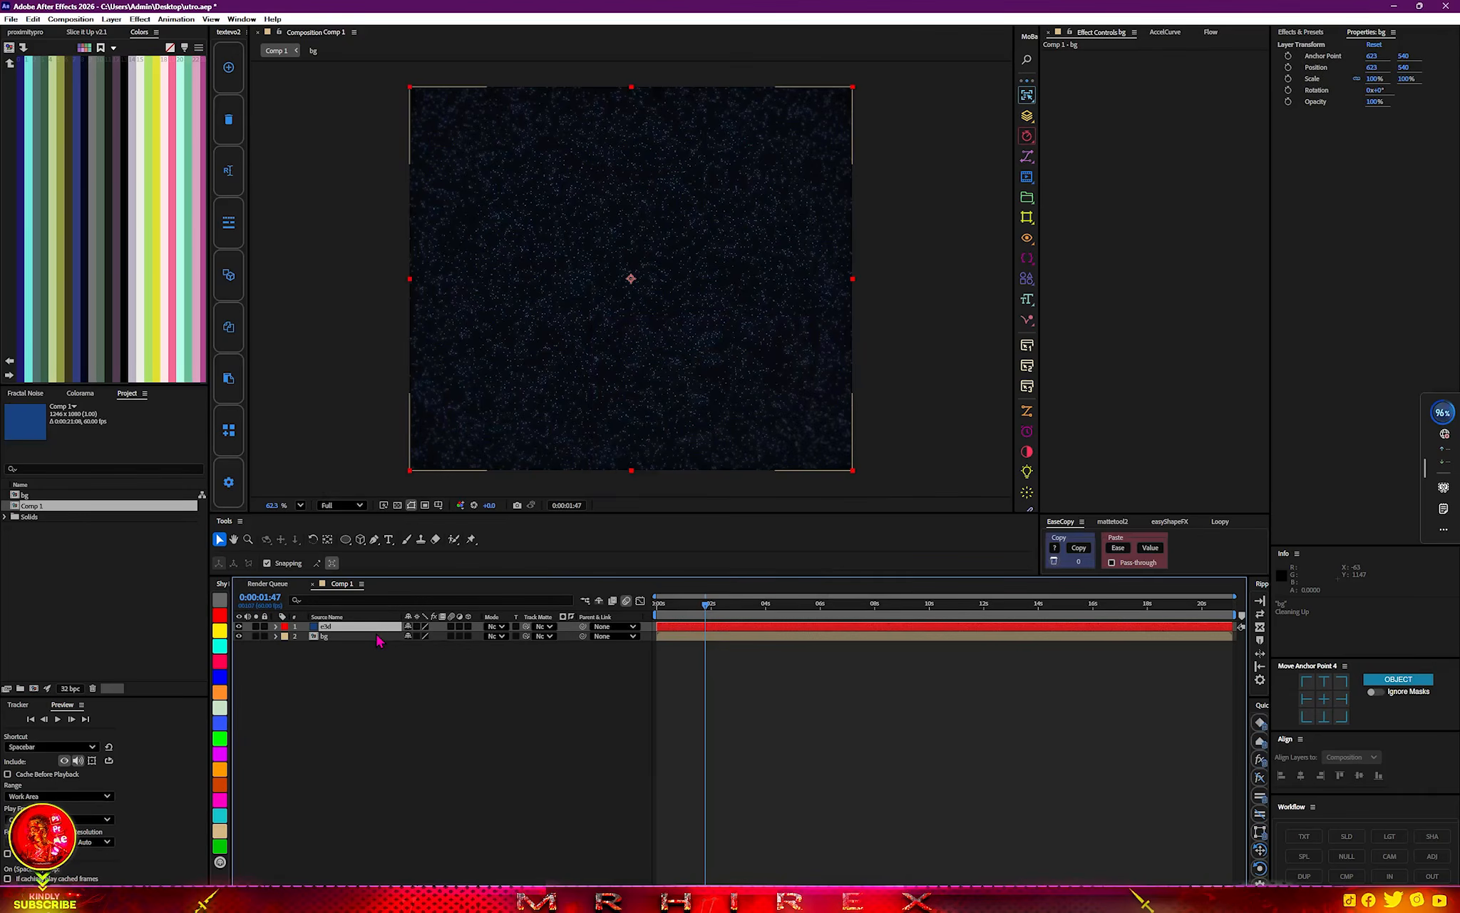
Apply the Element effect to the e3d solid.
key("ctrl+space")
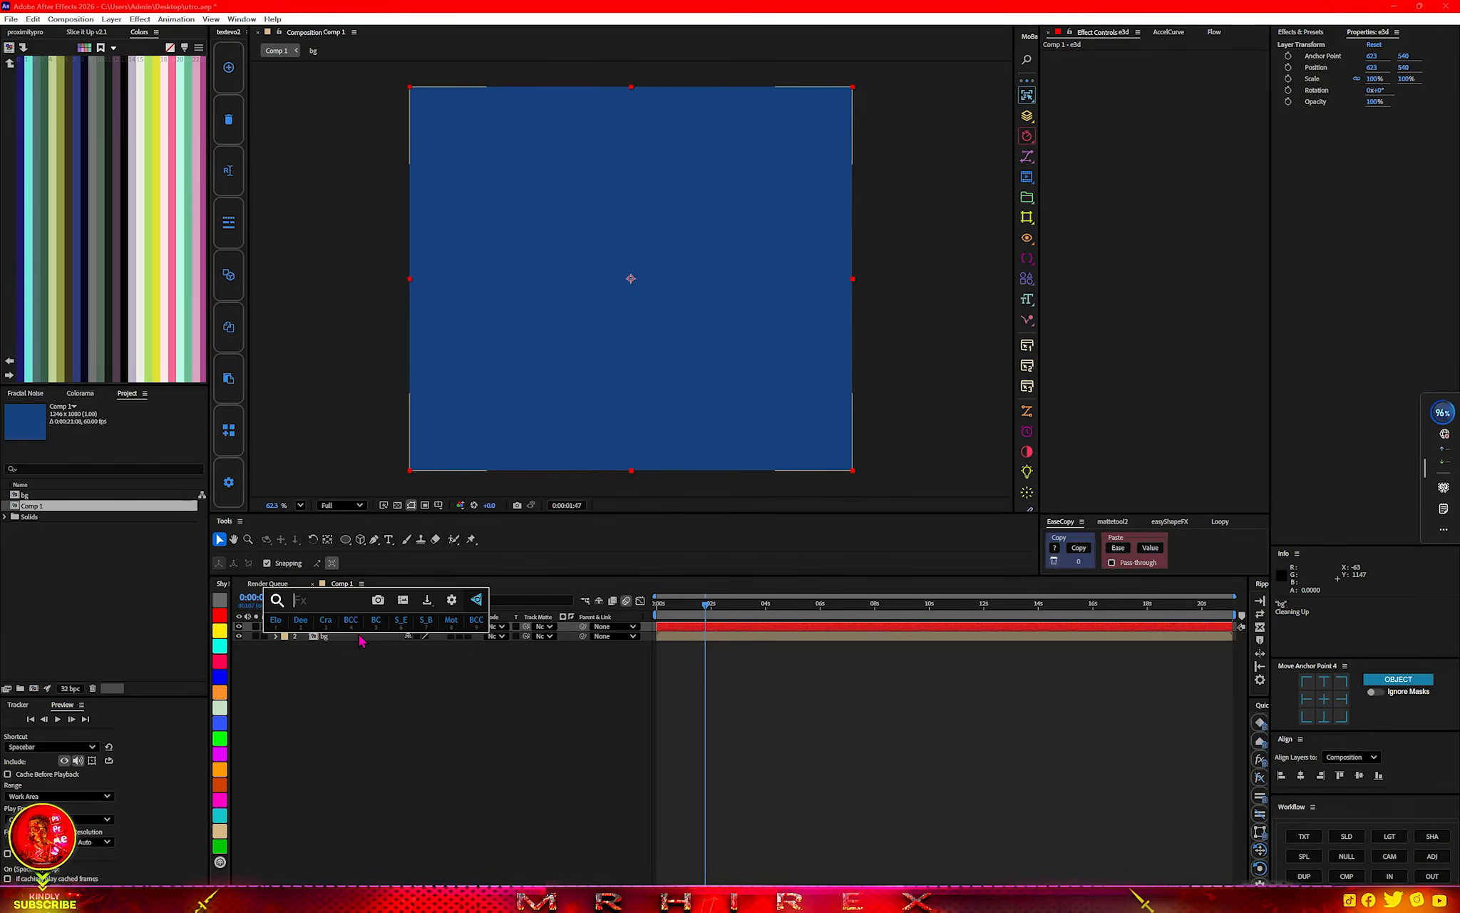
type("ele")
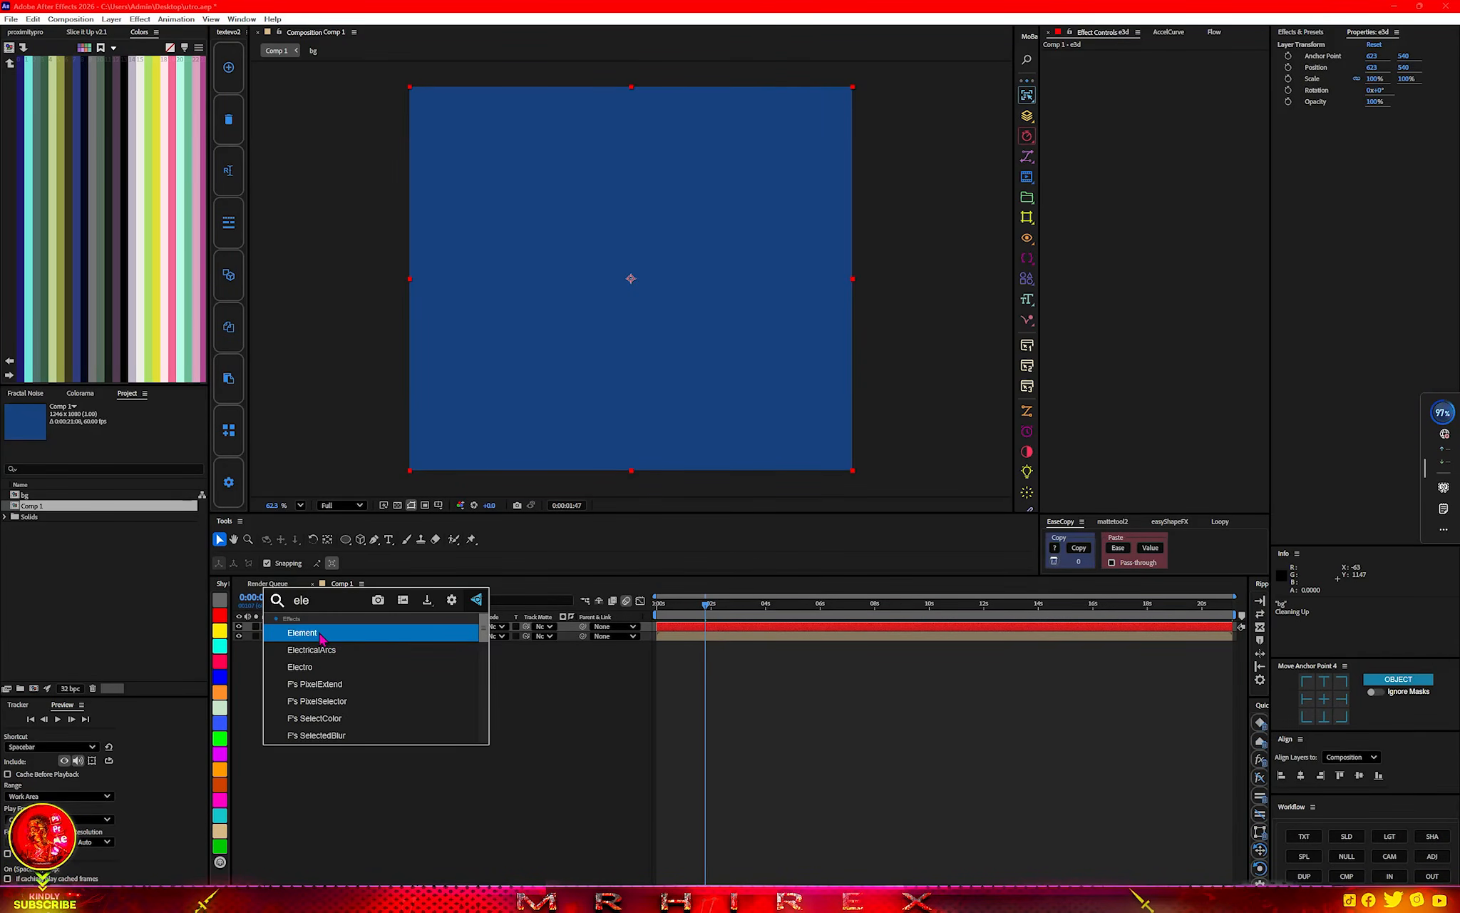
left_click(320, 633)
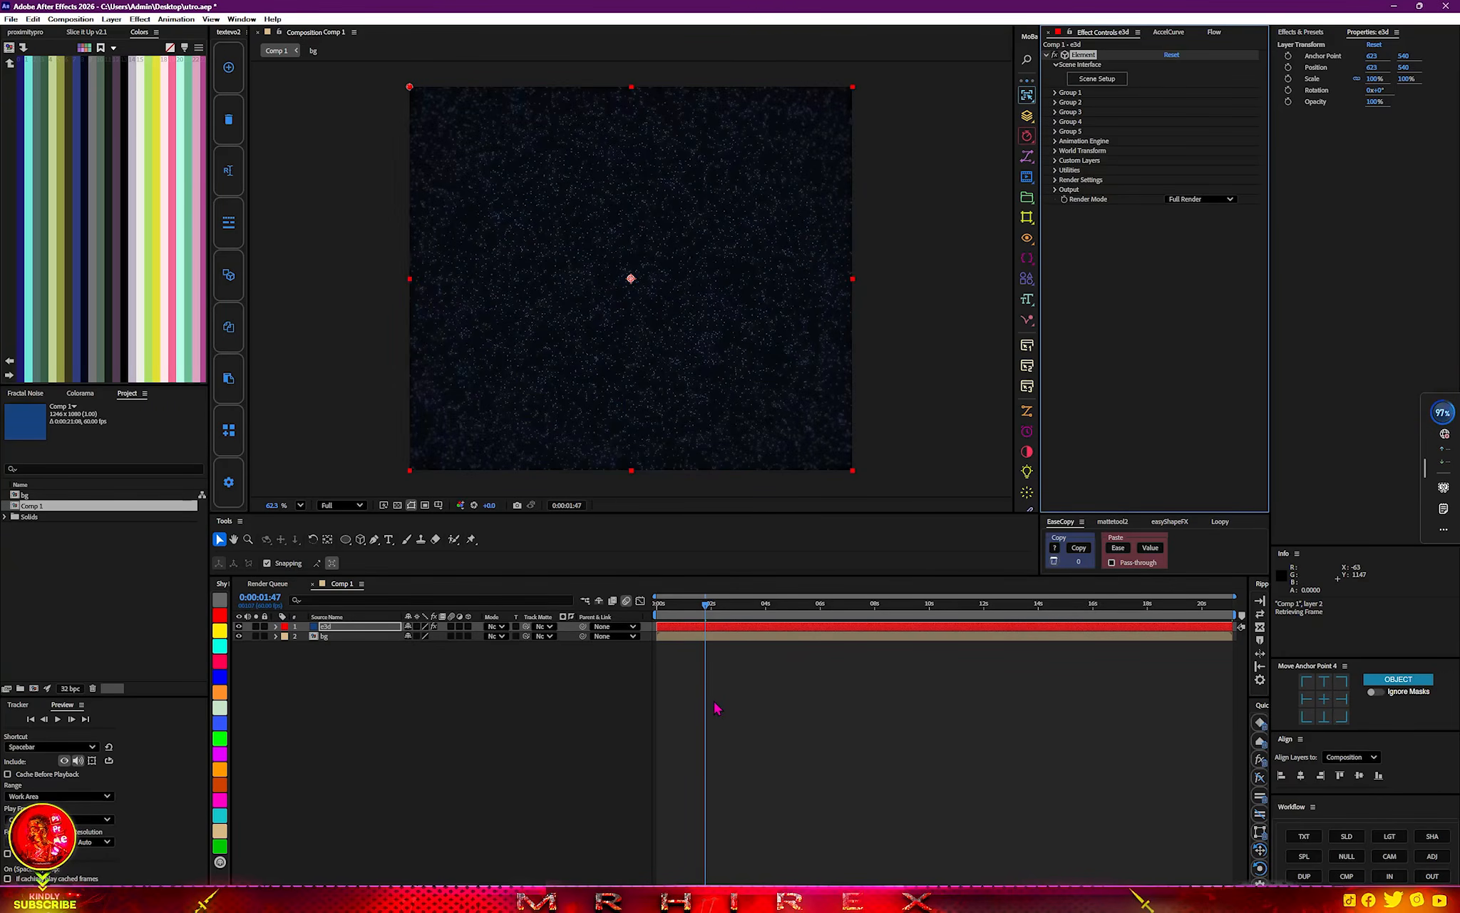
Add a centered text layer reading SICKMOTION and hide it in the composition.
right_click(478, 711)
mouse_move(489, 708)
left_click(681, 519)
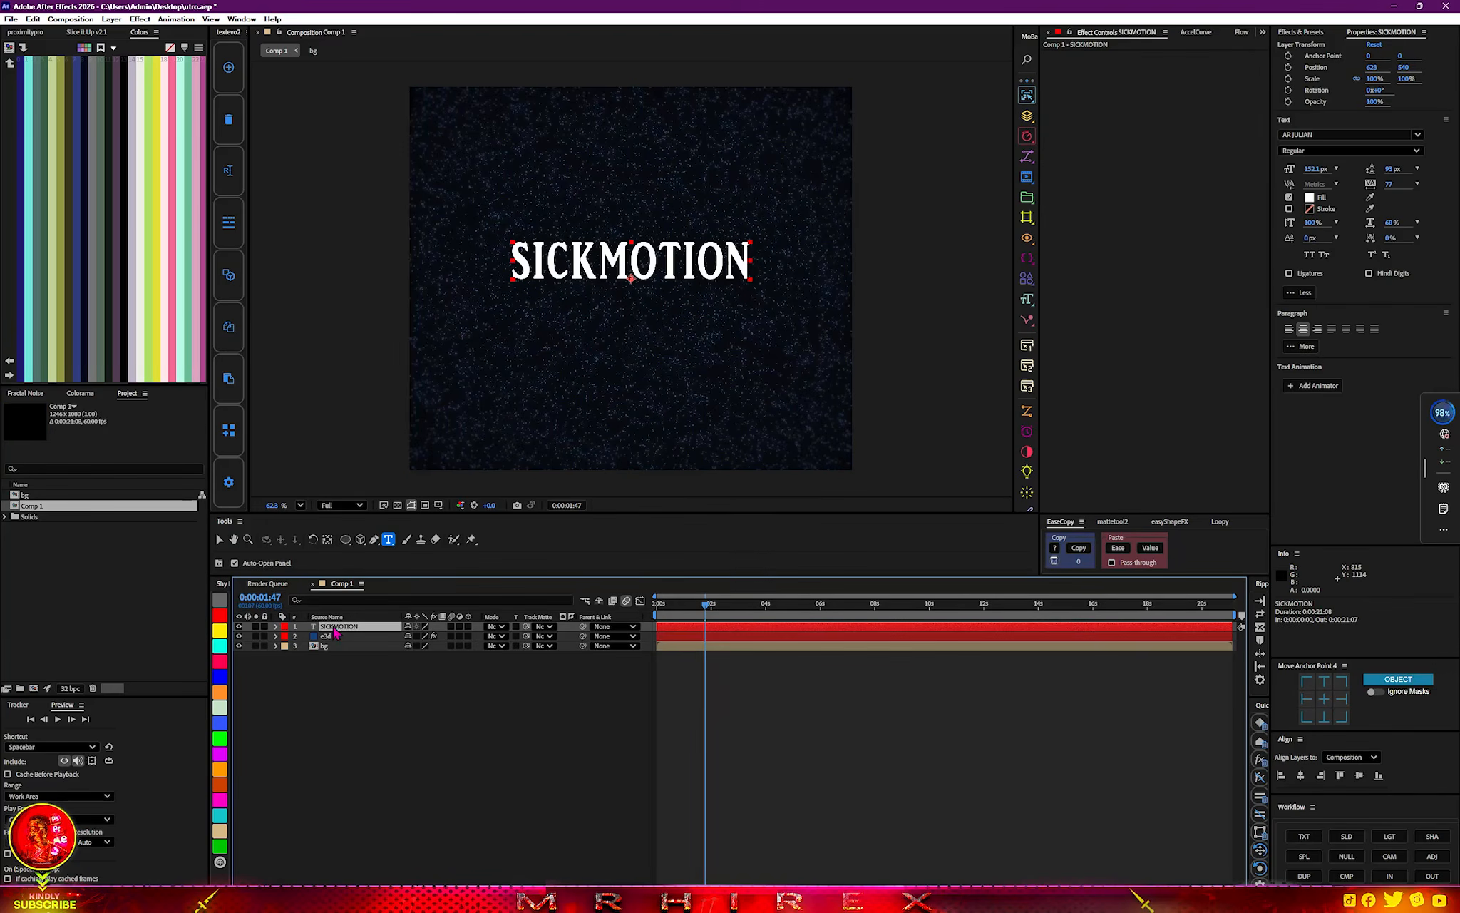
left_click(239, 626)
Assign the SICKMOTION text as Path Layer 1 in the e3d layer's Element custom text and masks.
left_click(326, 635)
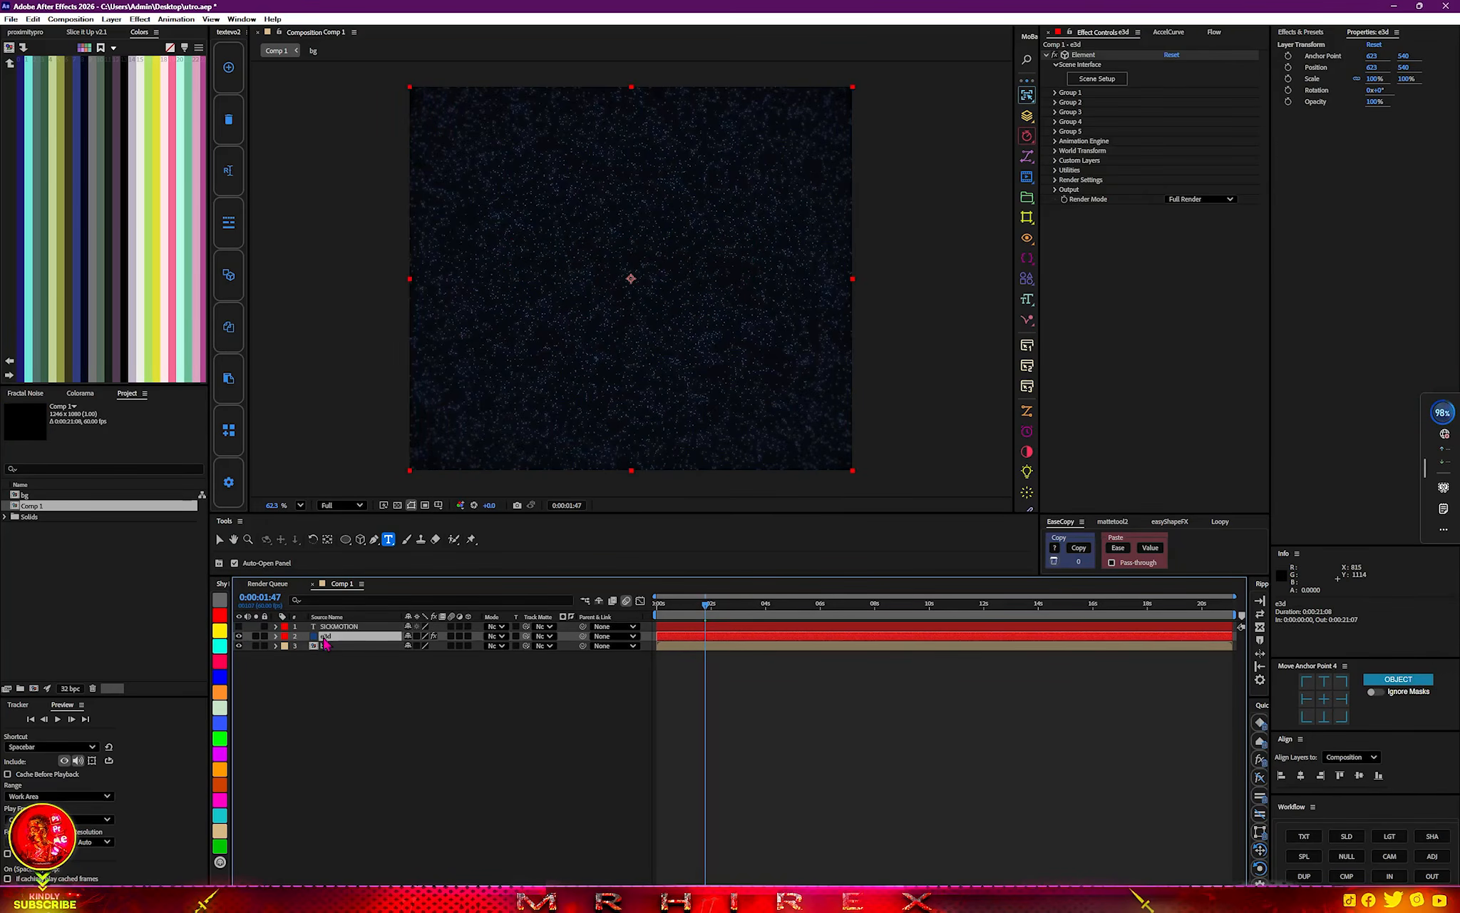
left_click(1056, 161)
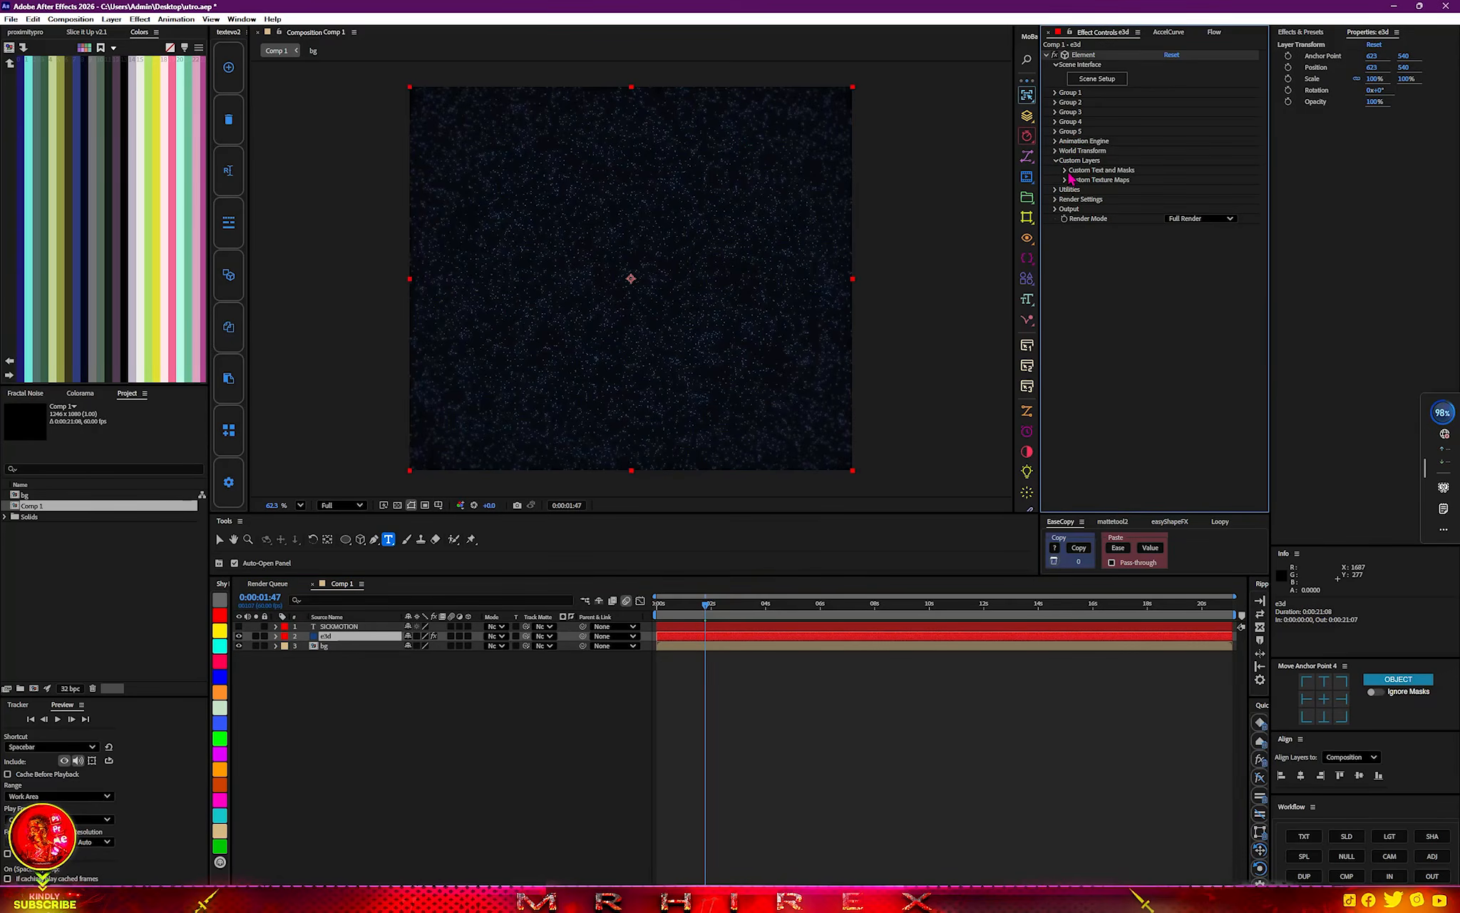
left_click(1066, 171)
left_click(1185, 179)
left_click(1205, 211)
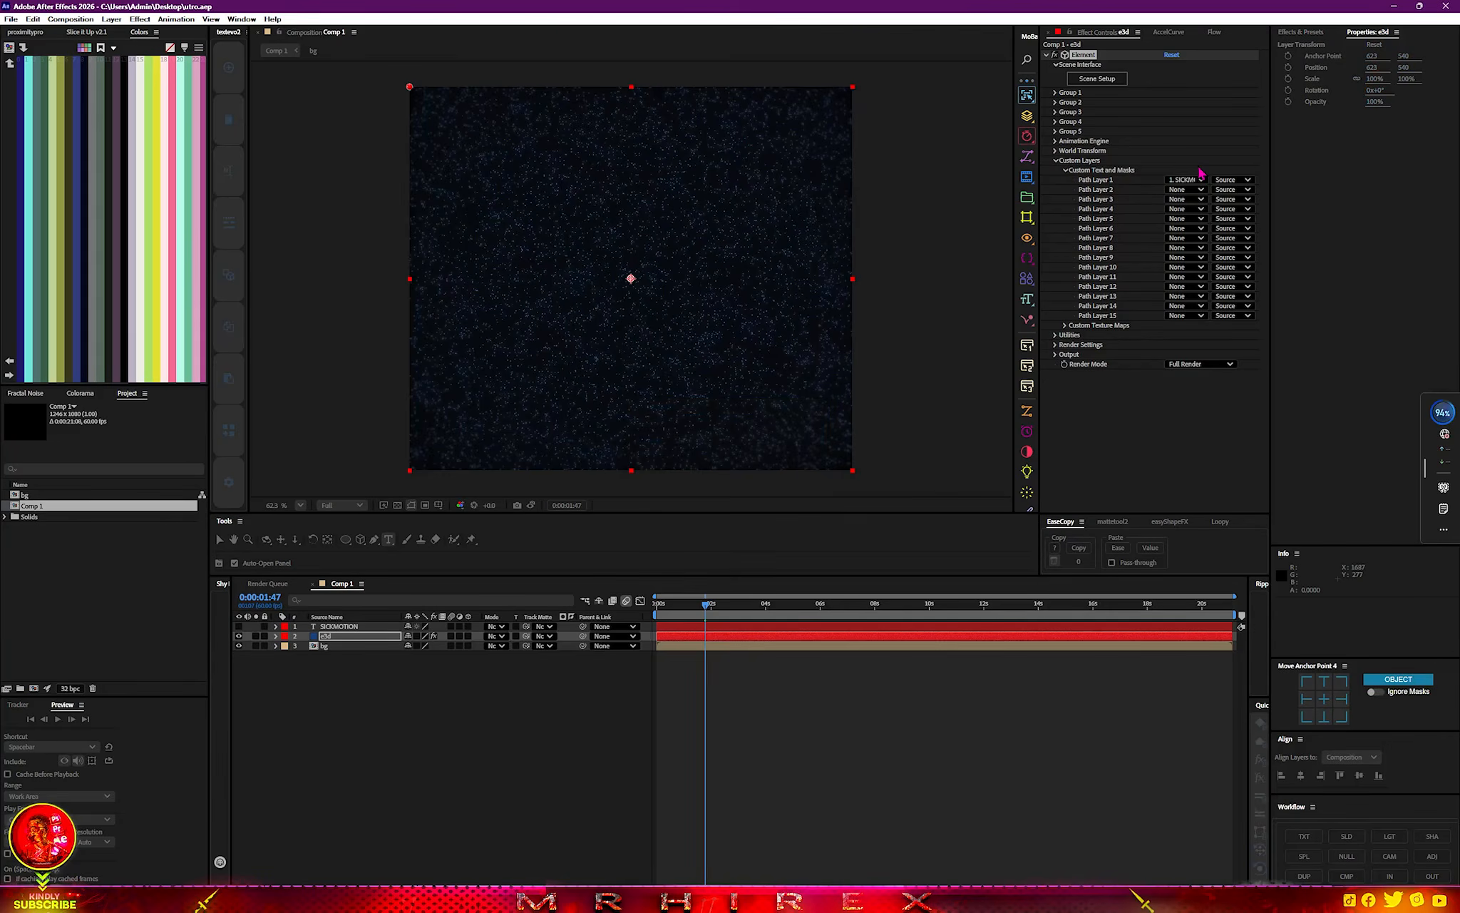
Extrude the SICKMOTION text in Element's Scene Setup and give it layered bevels with metal_rugged, clean_metal_clean_gold and plaster_rusted materials.
left_click(1093, 79)
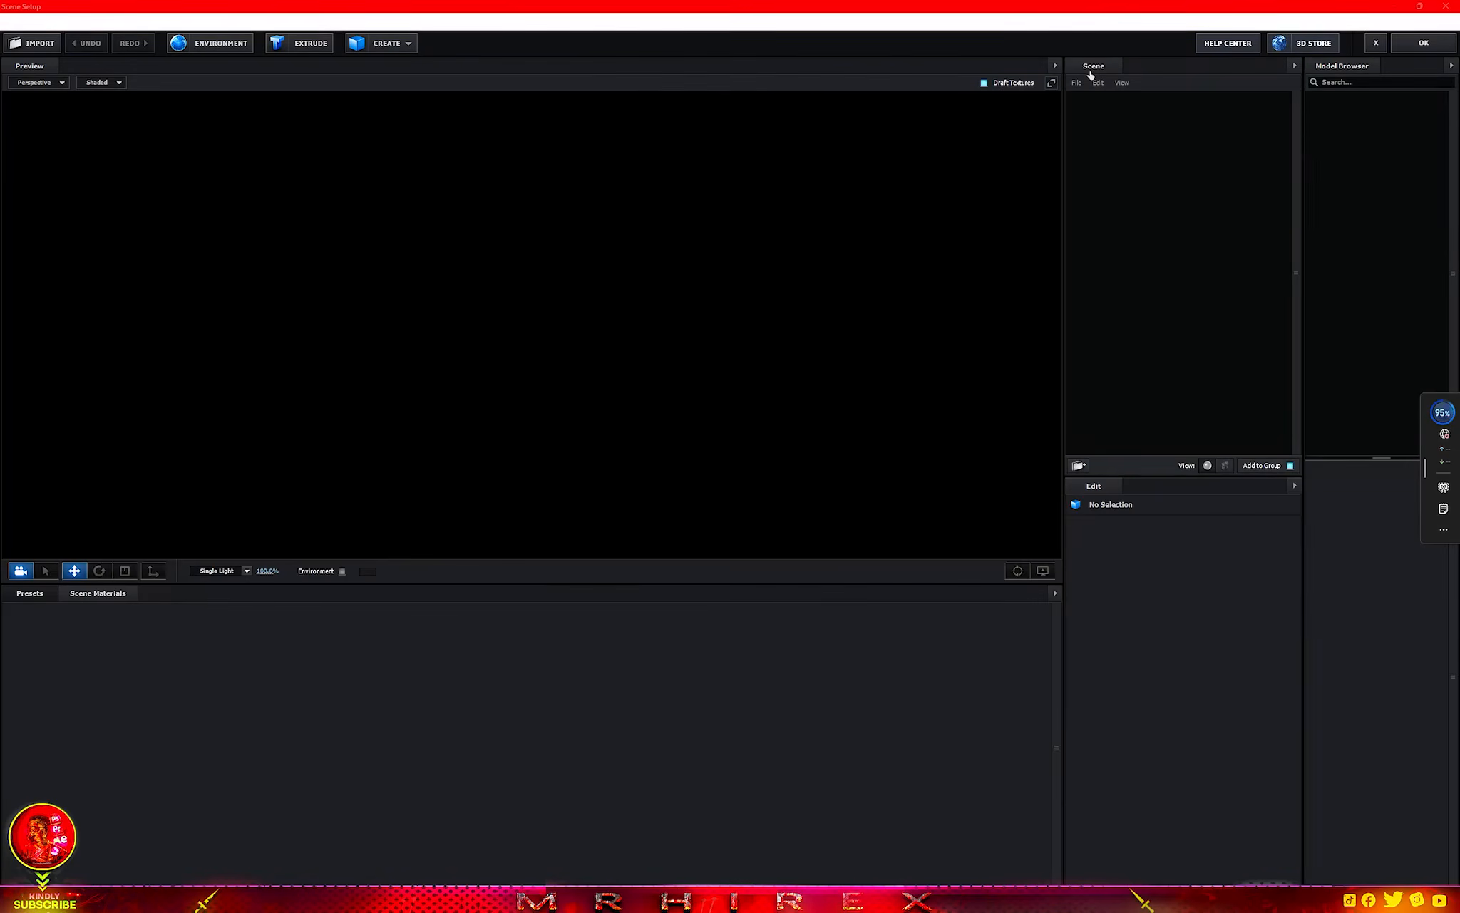
left_click(310, 48)
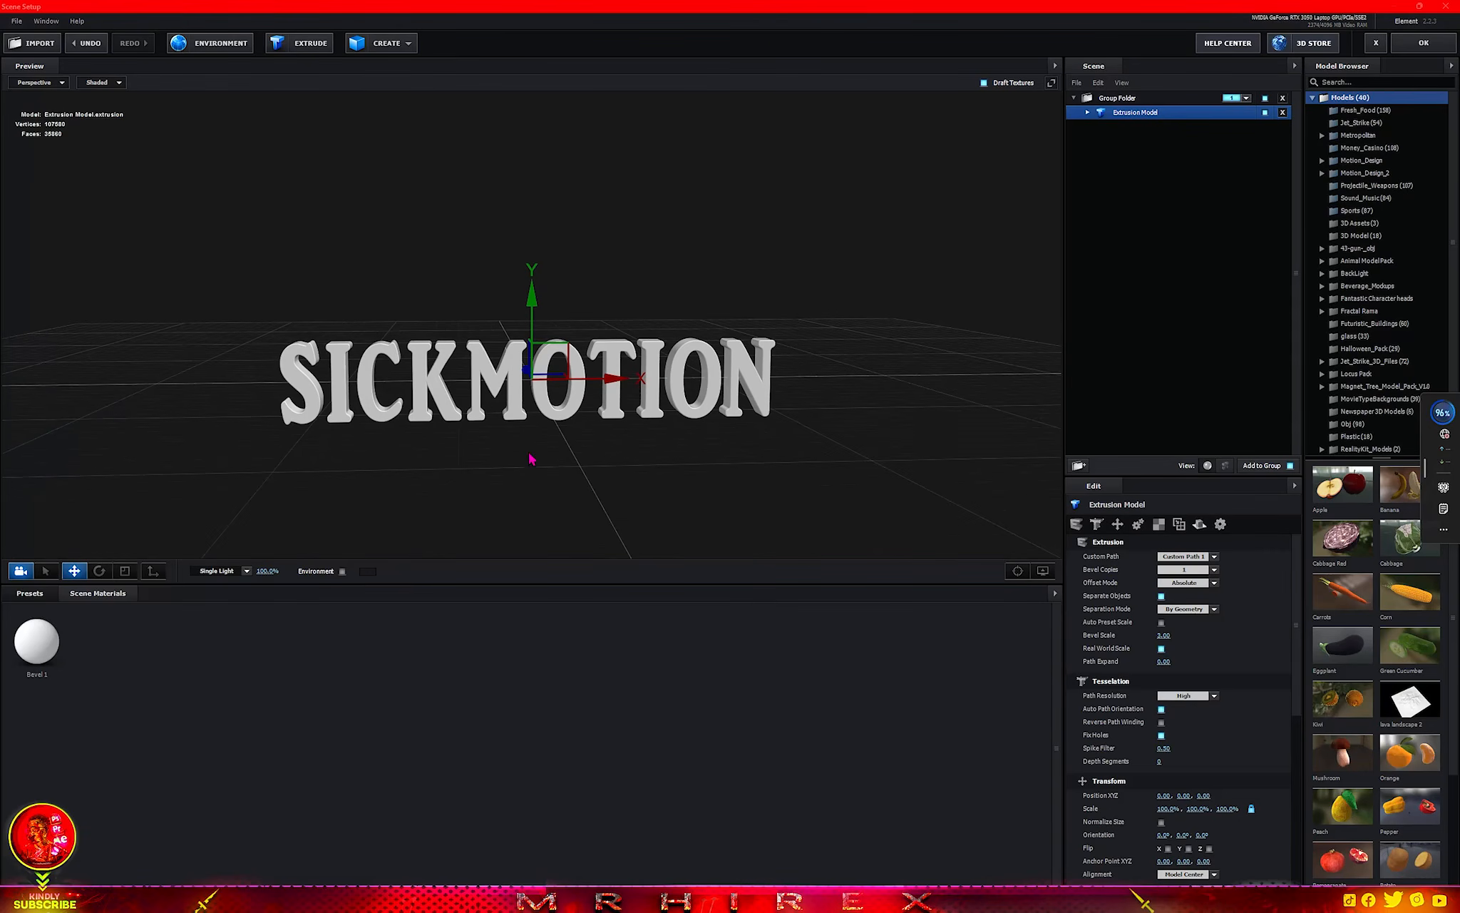
left_click(30, 593)
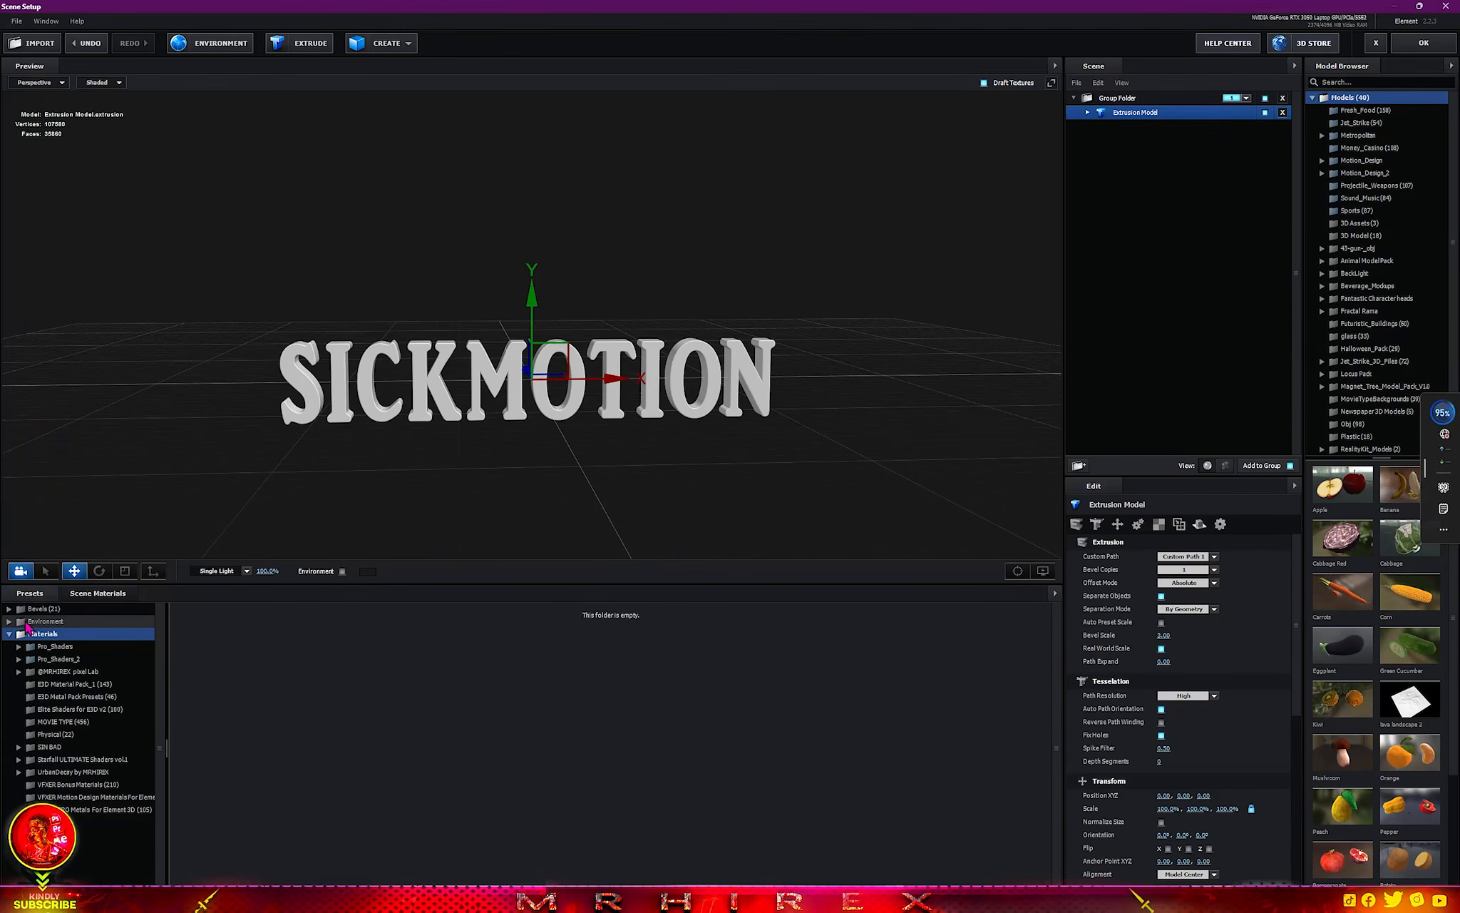
left_click(20, 609)
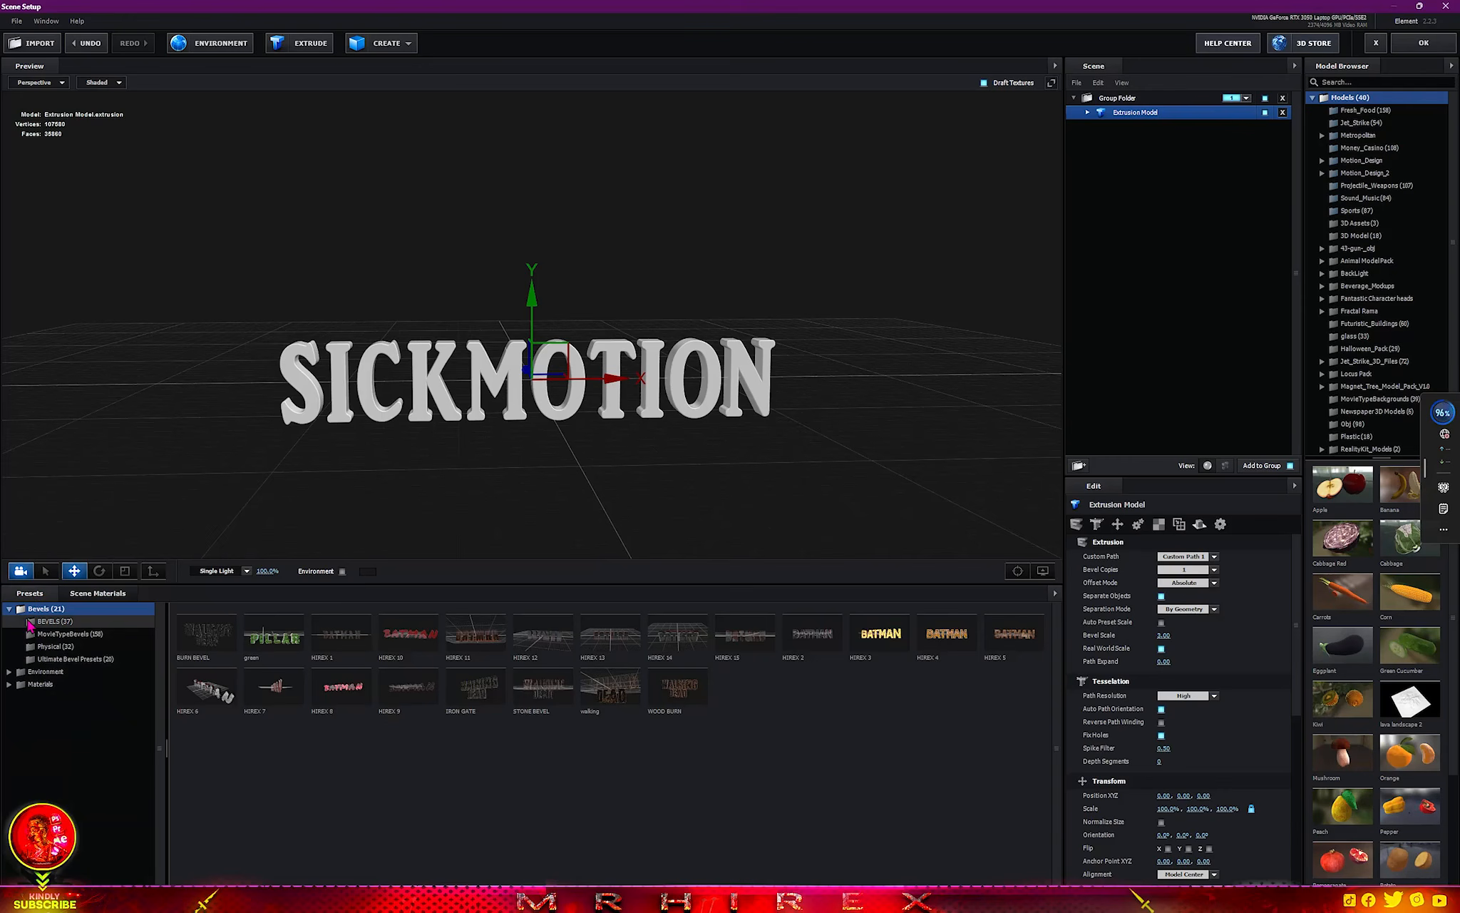
left_click(31, 624)
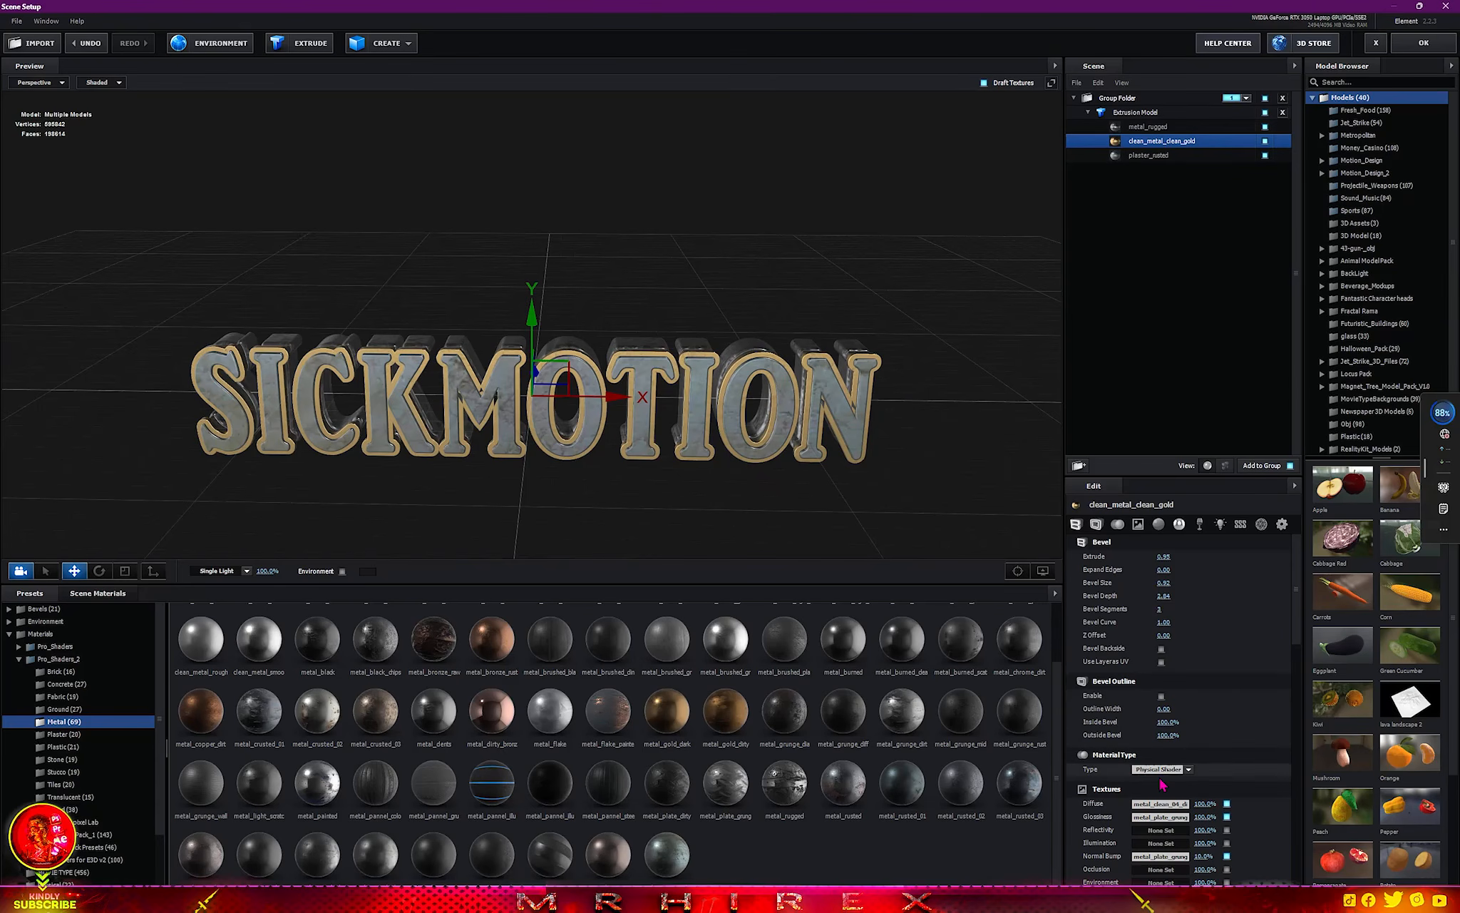
Change the clean_metal_clean_gold bevel's reflectivity color to dark blue and apply the Scene Setup changes to the composition.
scroll(1163, 785, "down", 5)
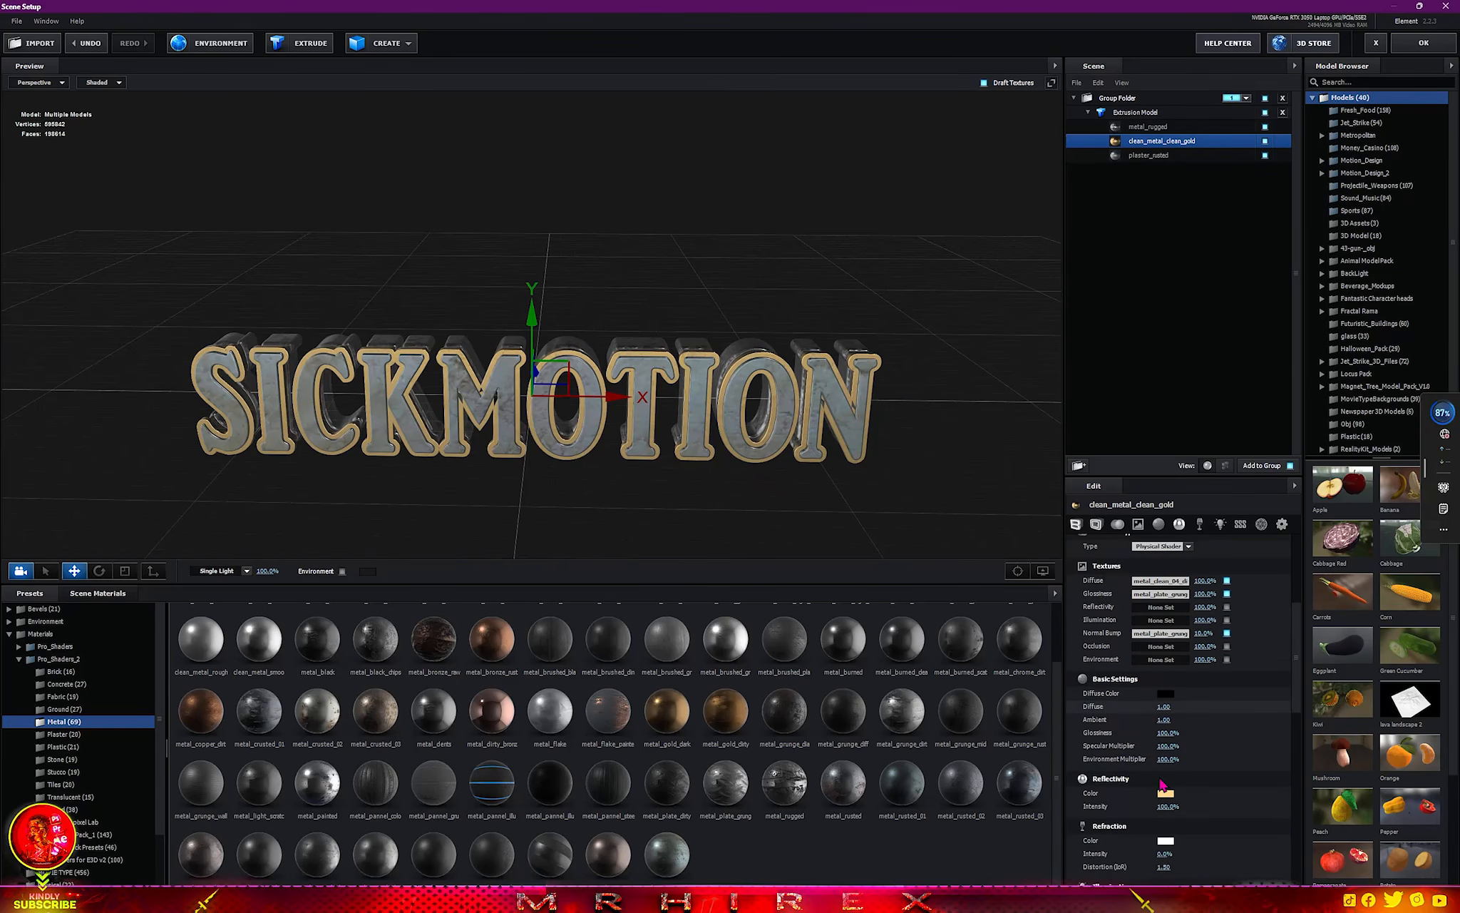
scroll(1168, 770, "down", 3)
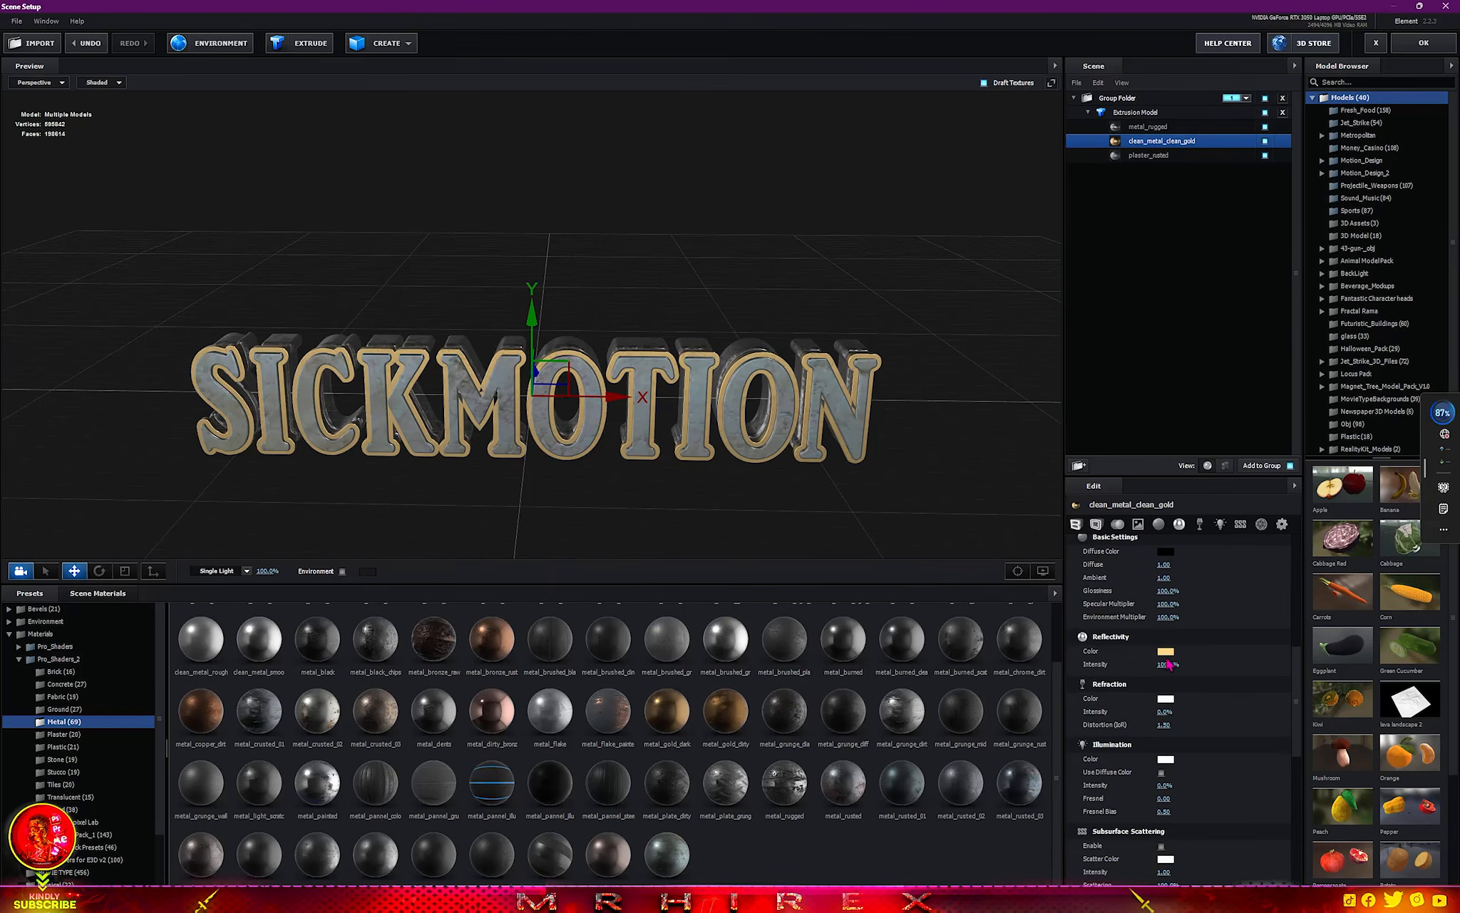
left_click(1165, 616)
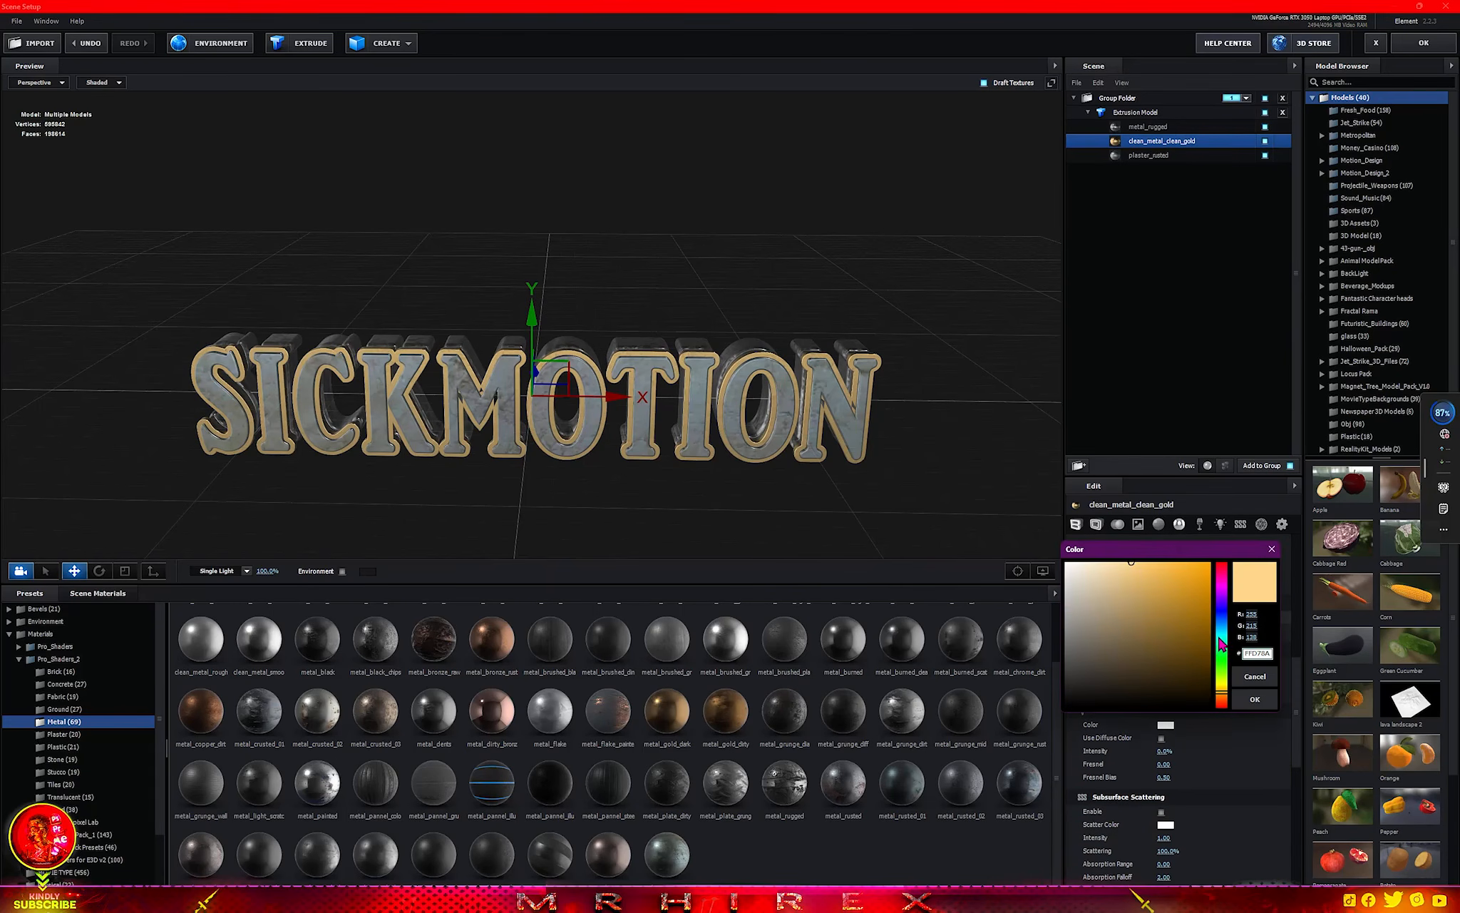
left_click_drag(1224, 644, 1223, 621)
left_click_drag(1140, 579, 1153, 626)
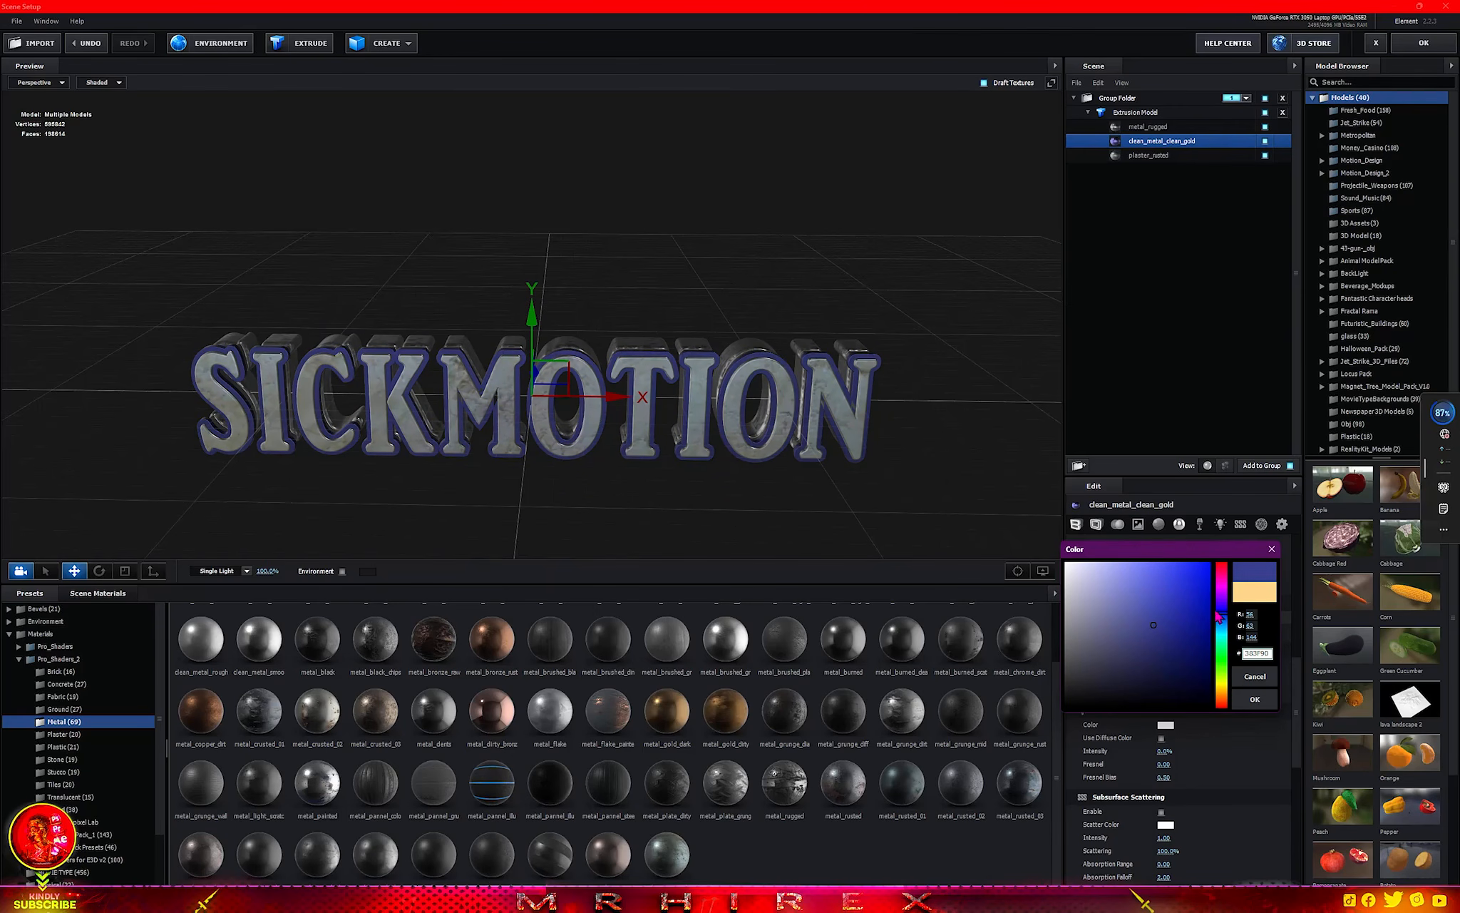
left_click(1255, 698)
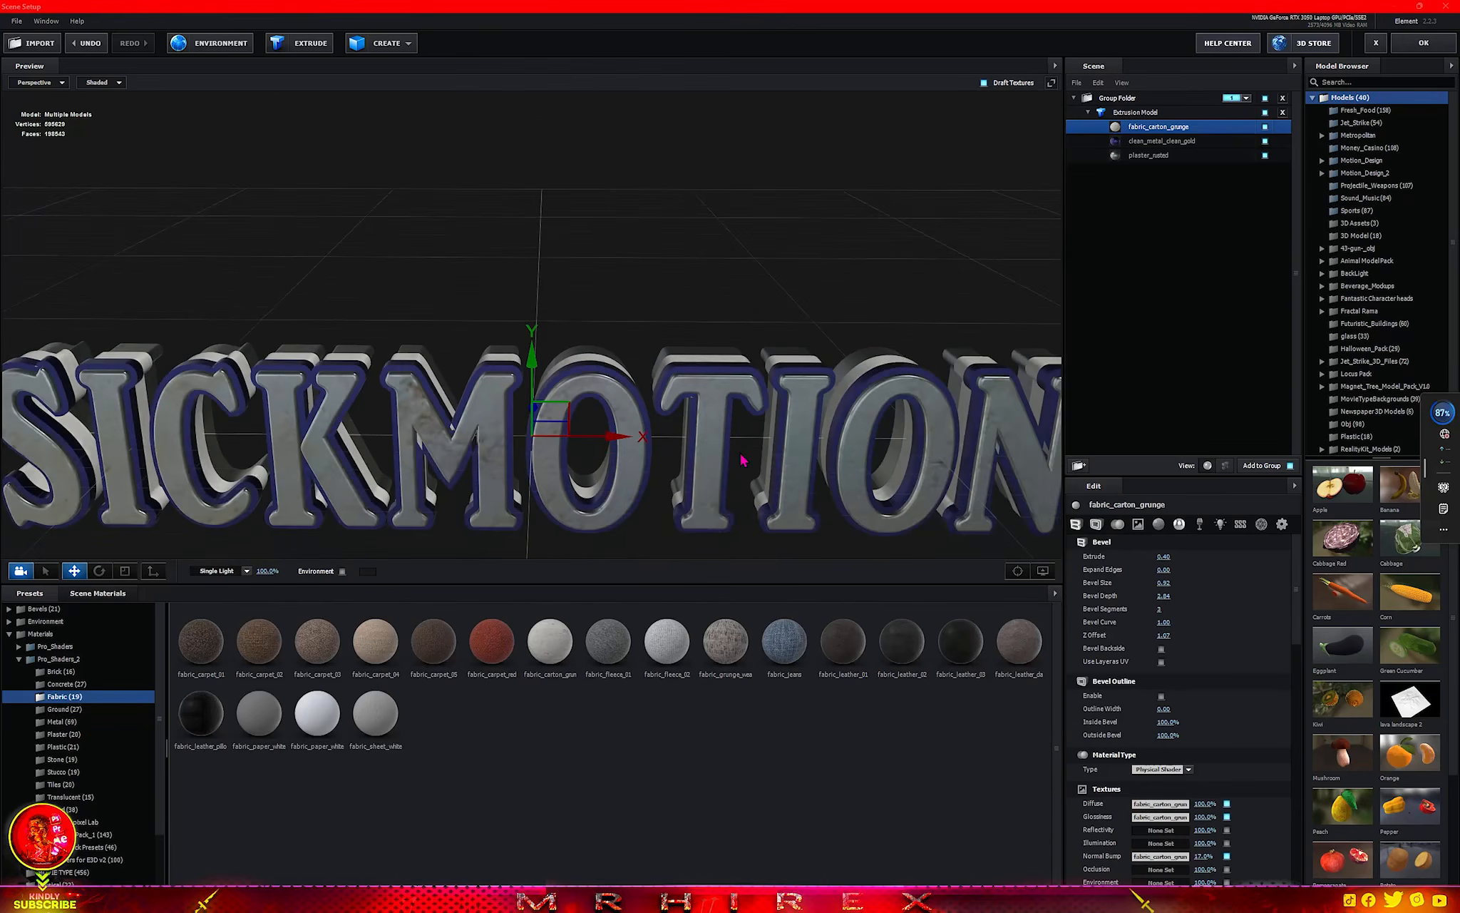
left_click(1430, 47)
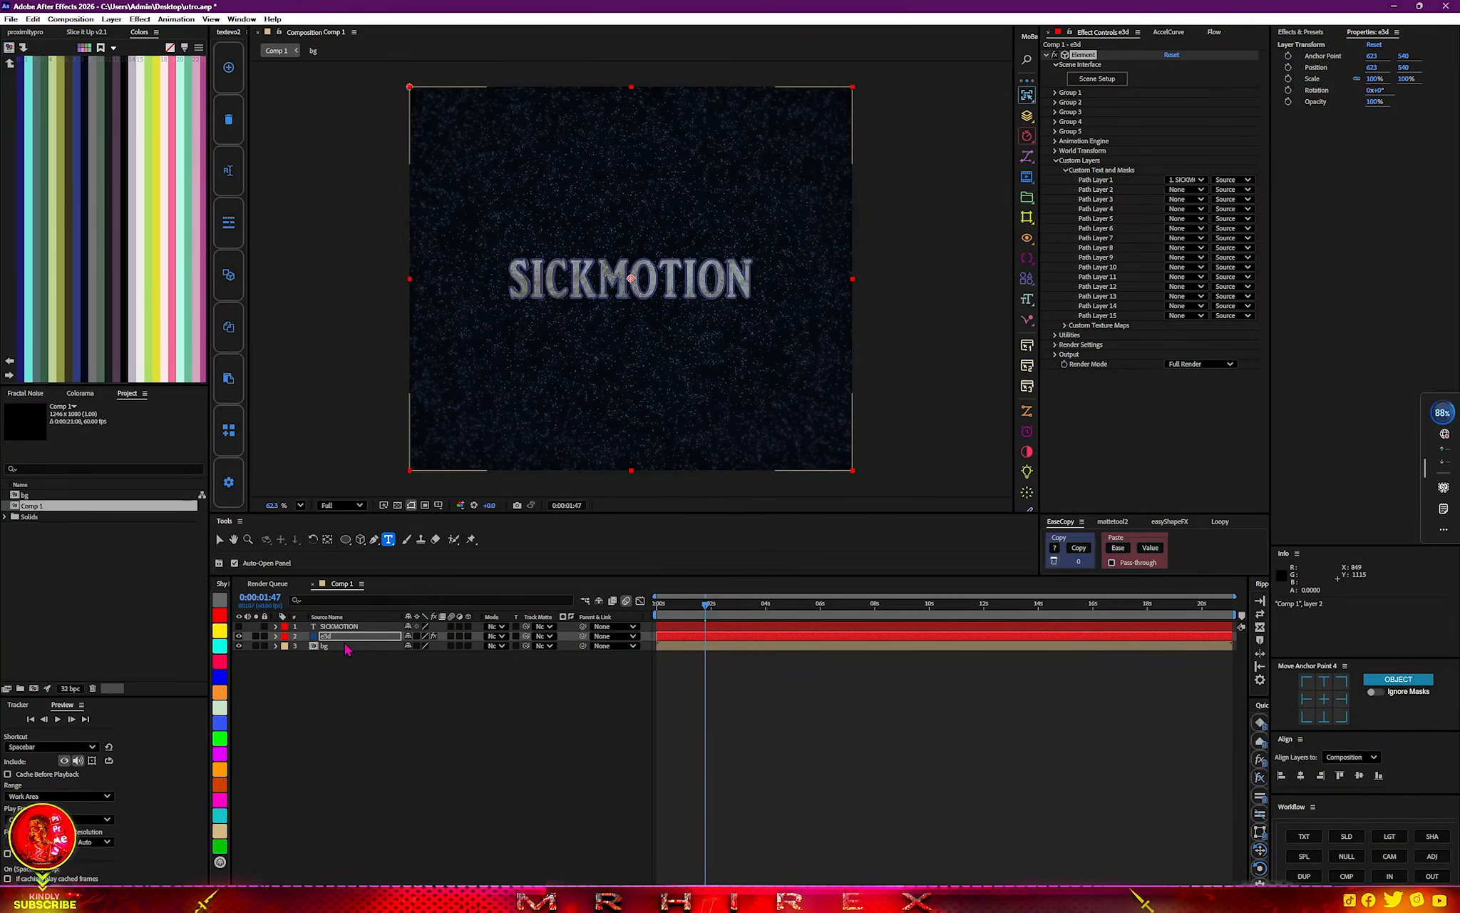
Enable Multi-Object in the Particle Look settings of Group 1 on the e3d layer's Element effect.
left_click(348, 637)
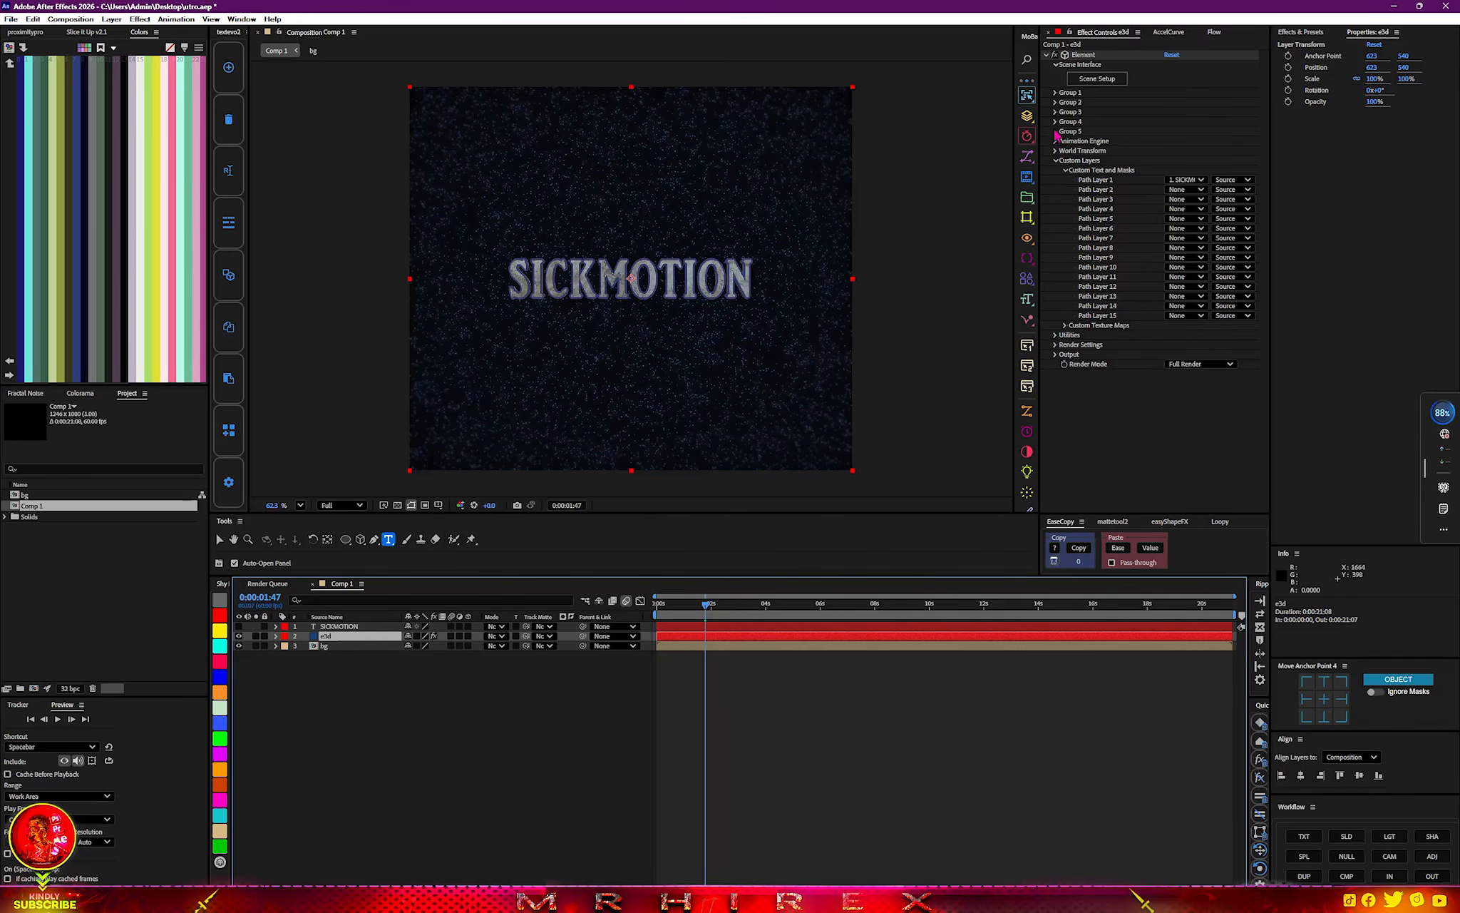
left_click(1056, 92)
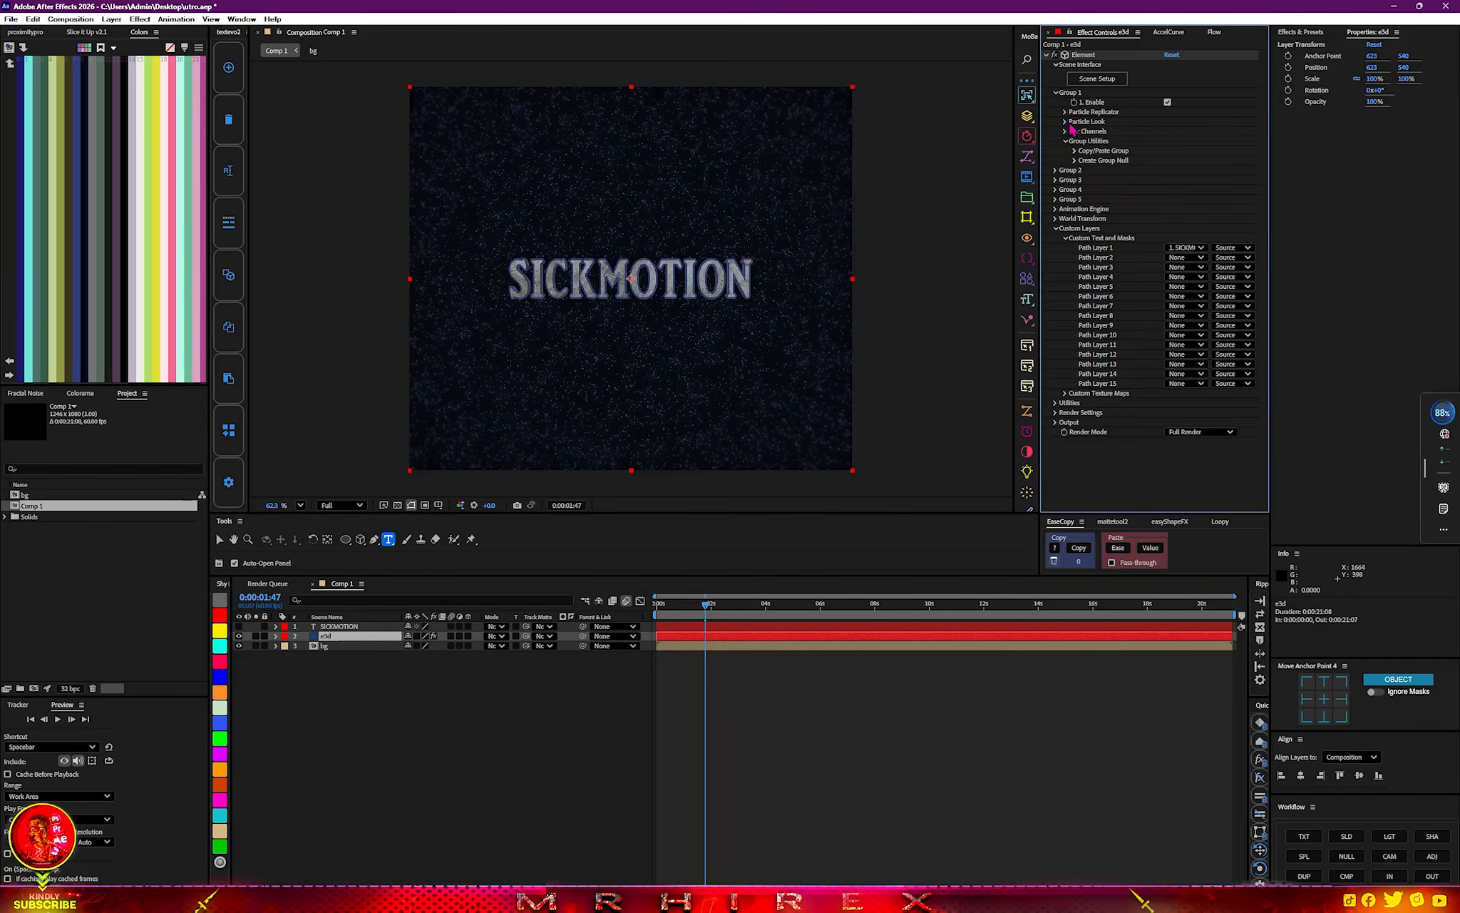
left_click(1065, 122)
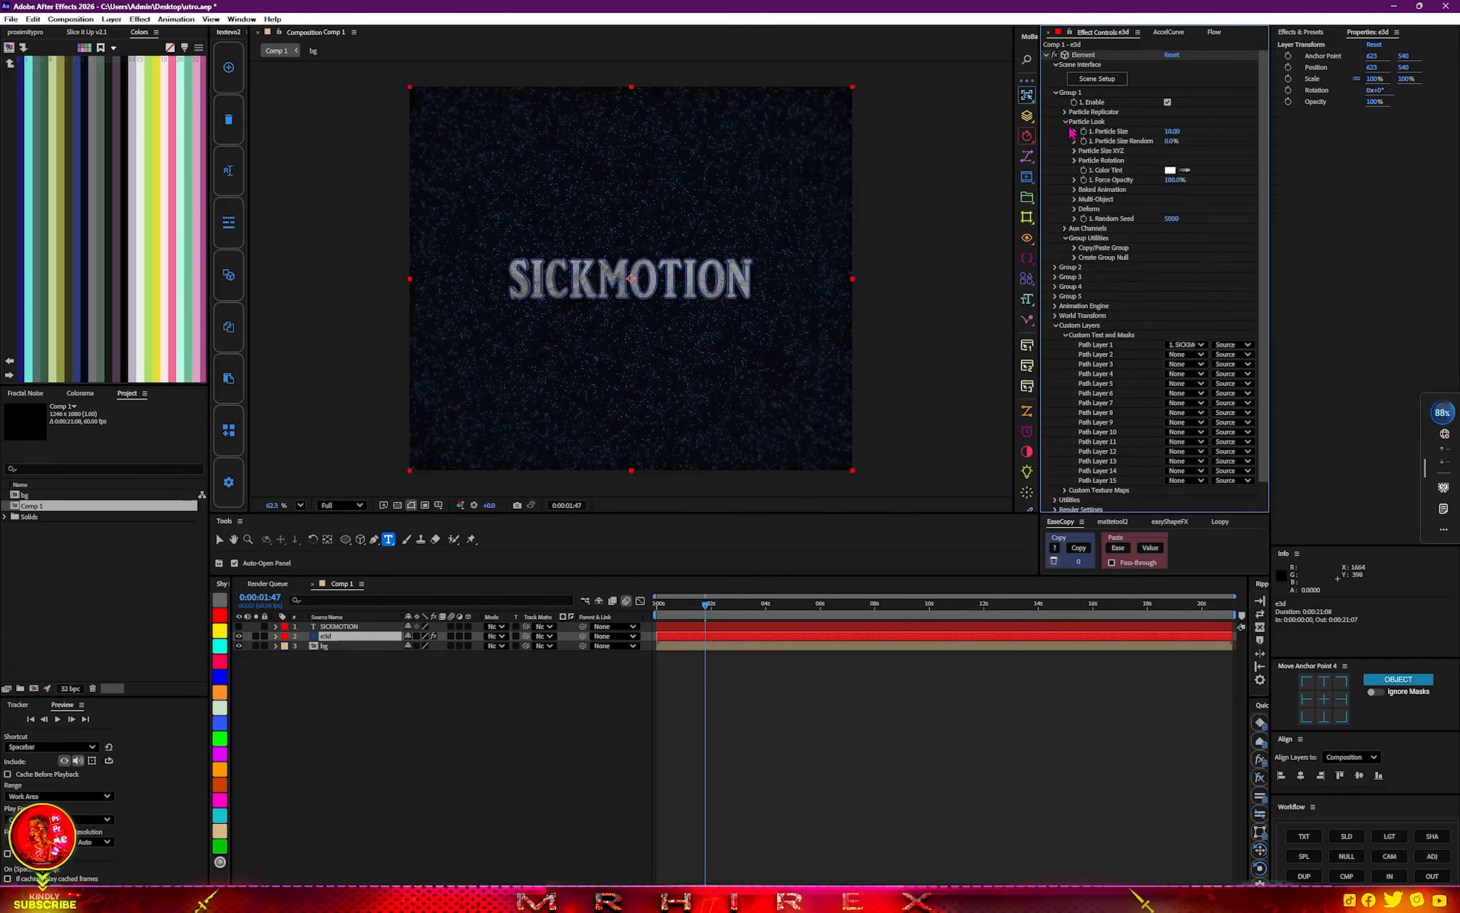
left_click(1075, 200)
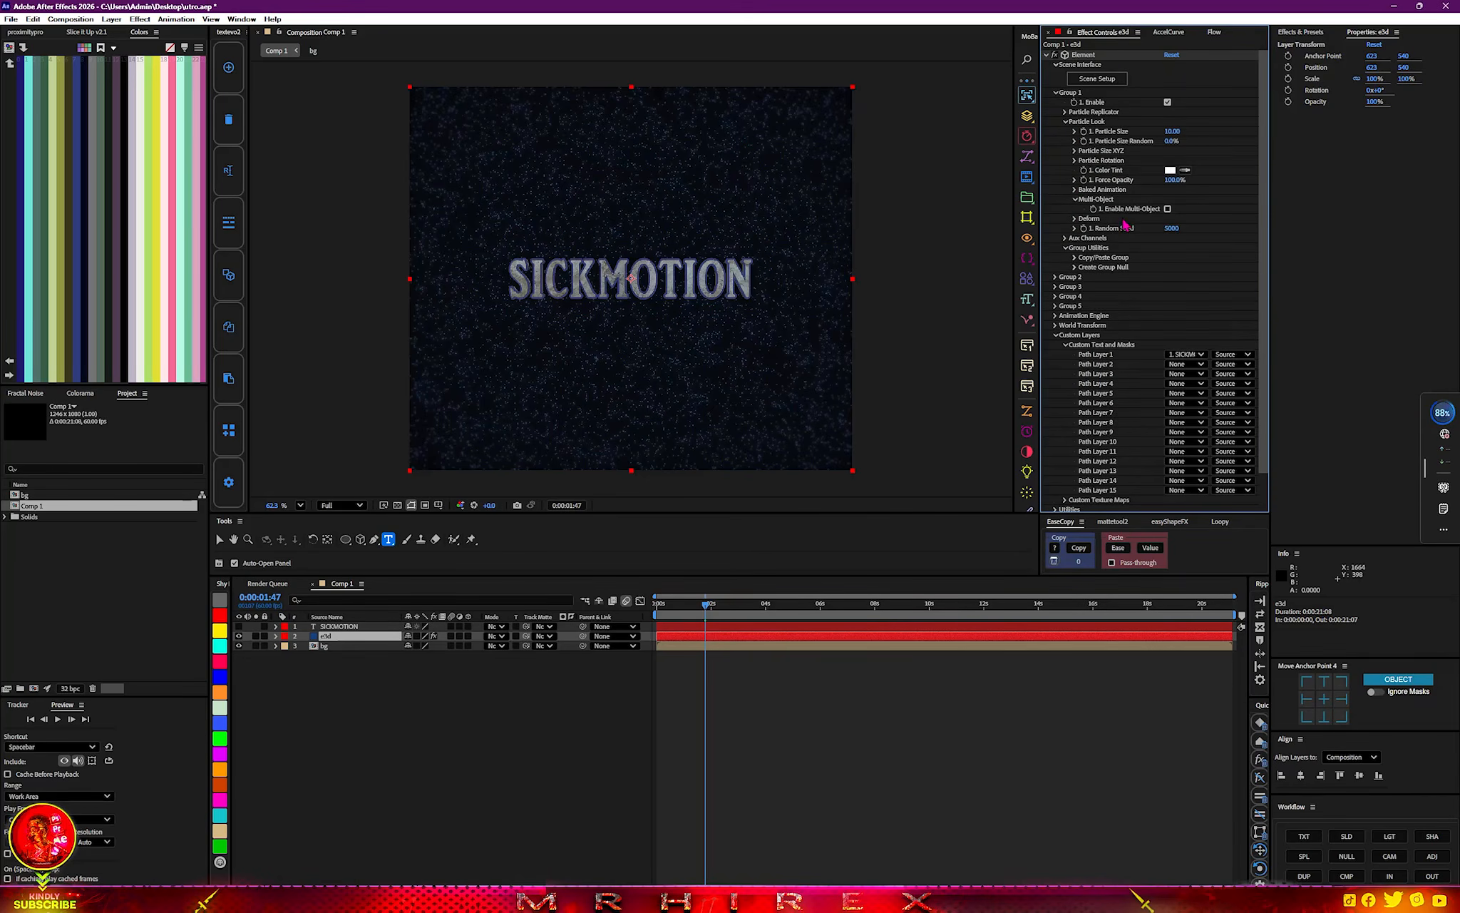
left_click(1168, 209)
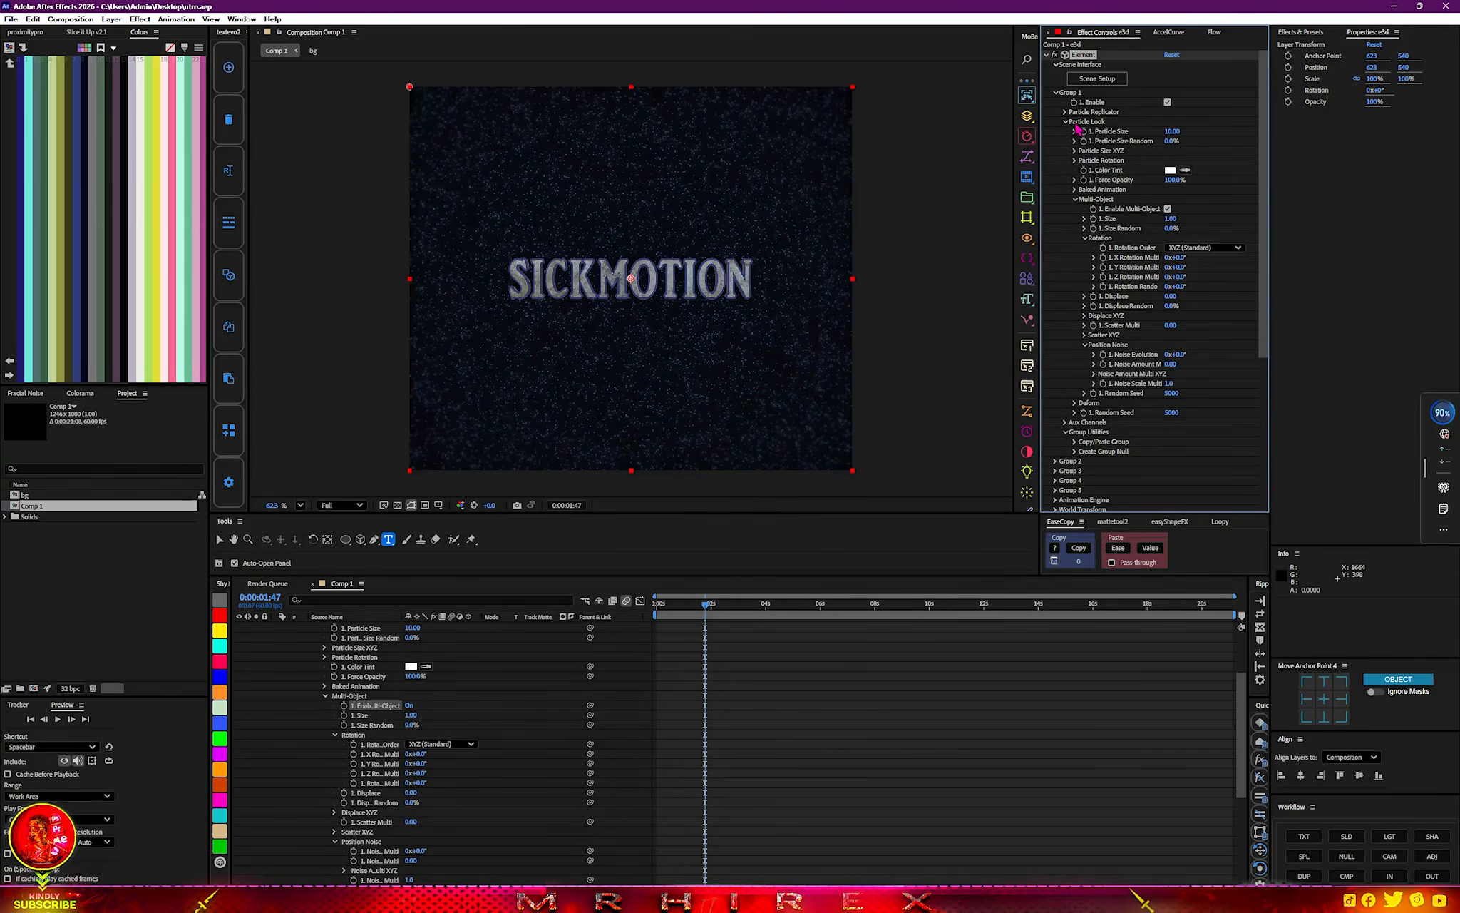
Set Group 1's Position Z to 280 in the Particle Replicator and keyframe it near the start of the timeline.
left_click(1065, 112)
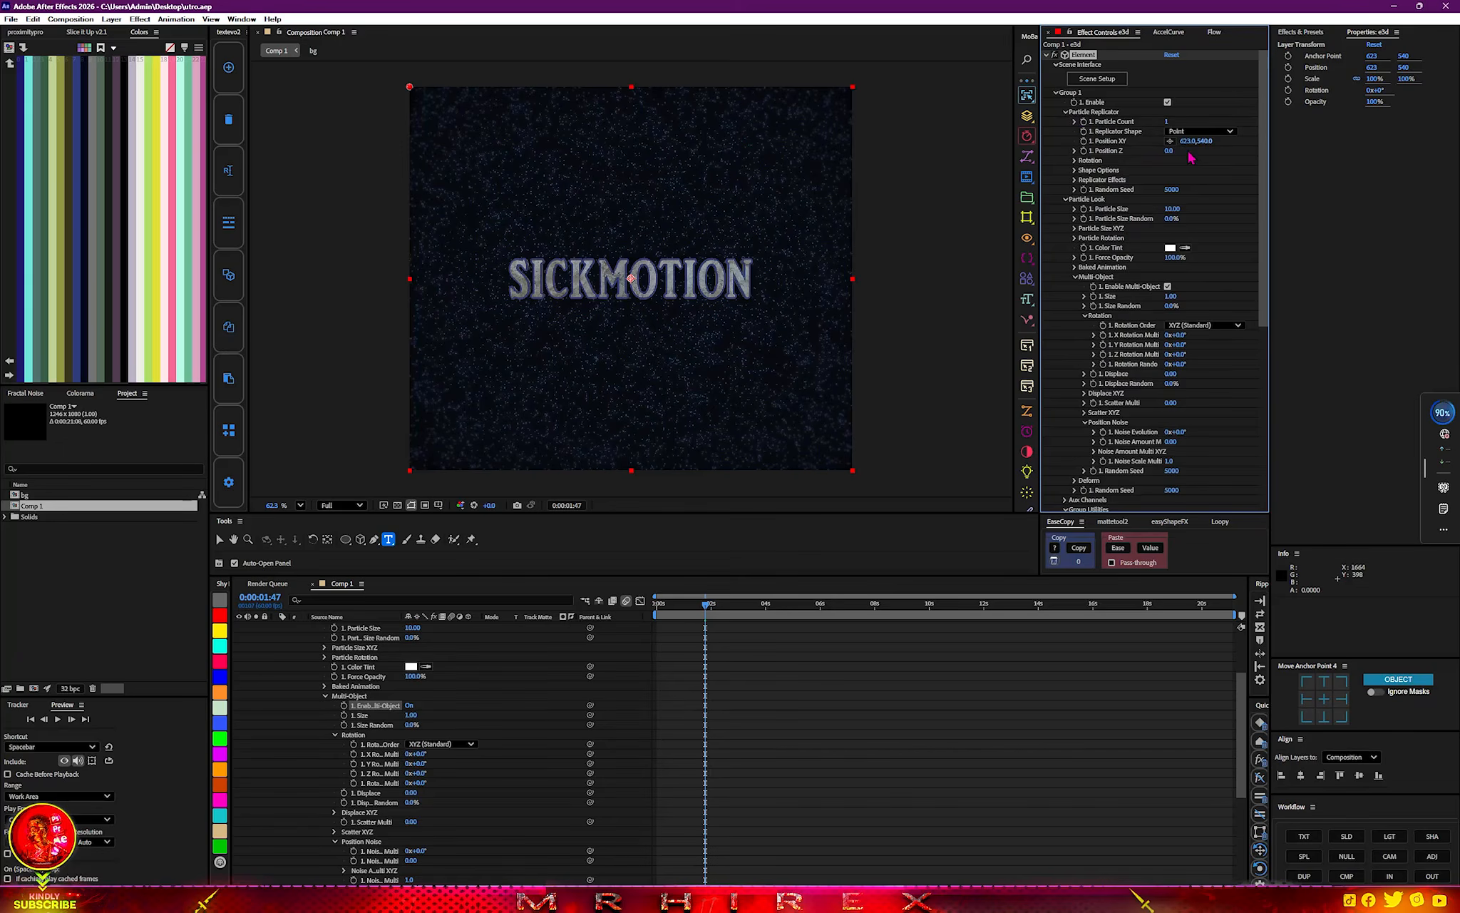
left_click_drag(1168, 151, 1184, 148)
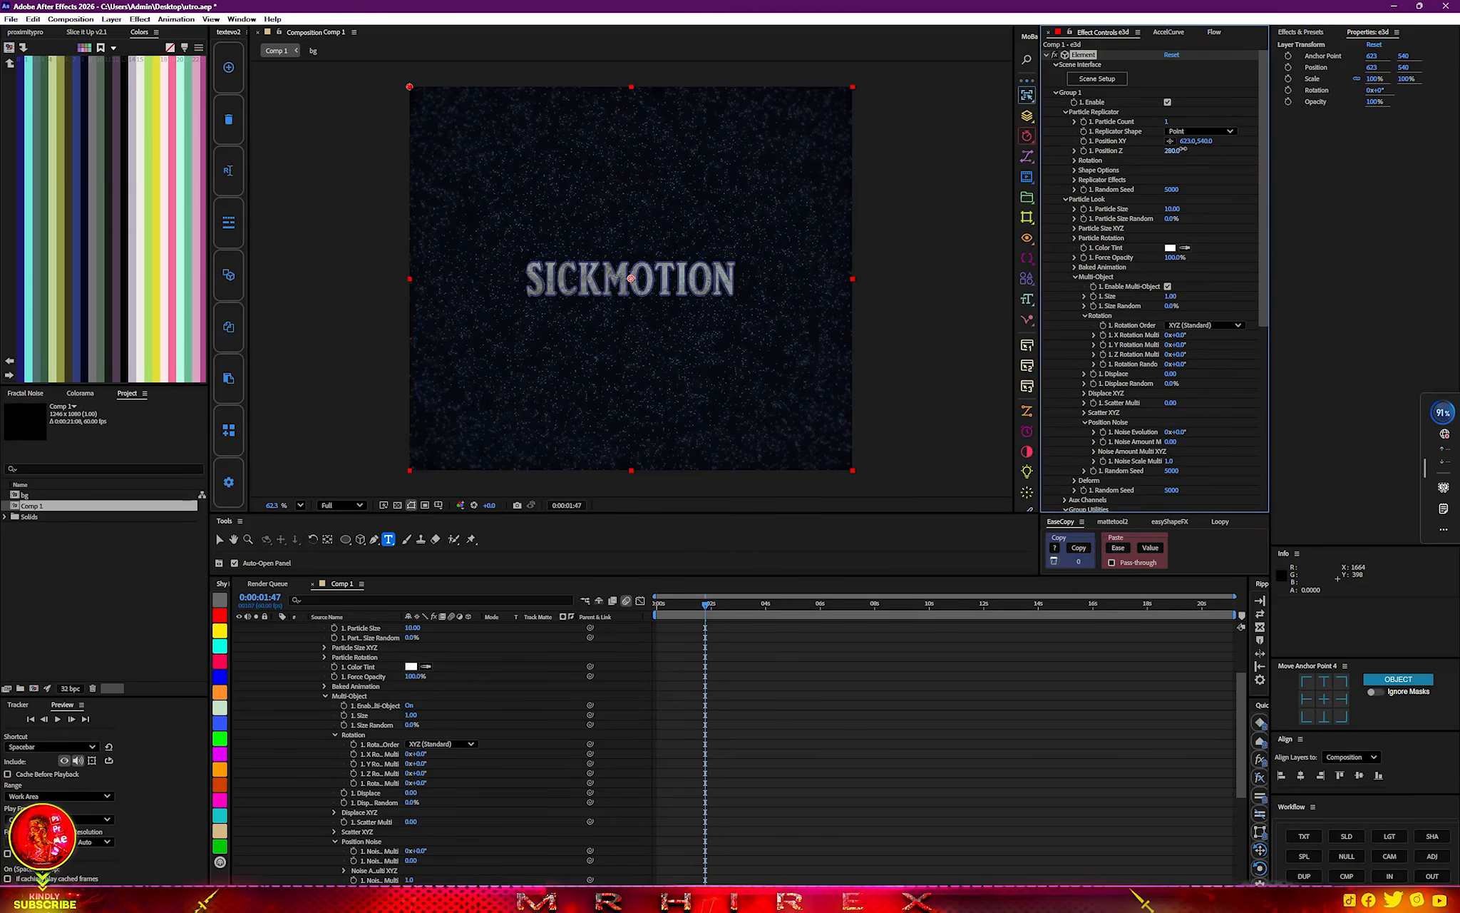
left_click(1084, 151)
key("u")
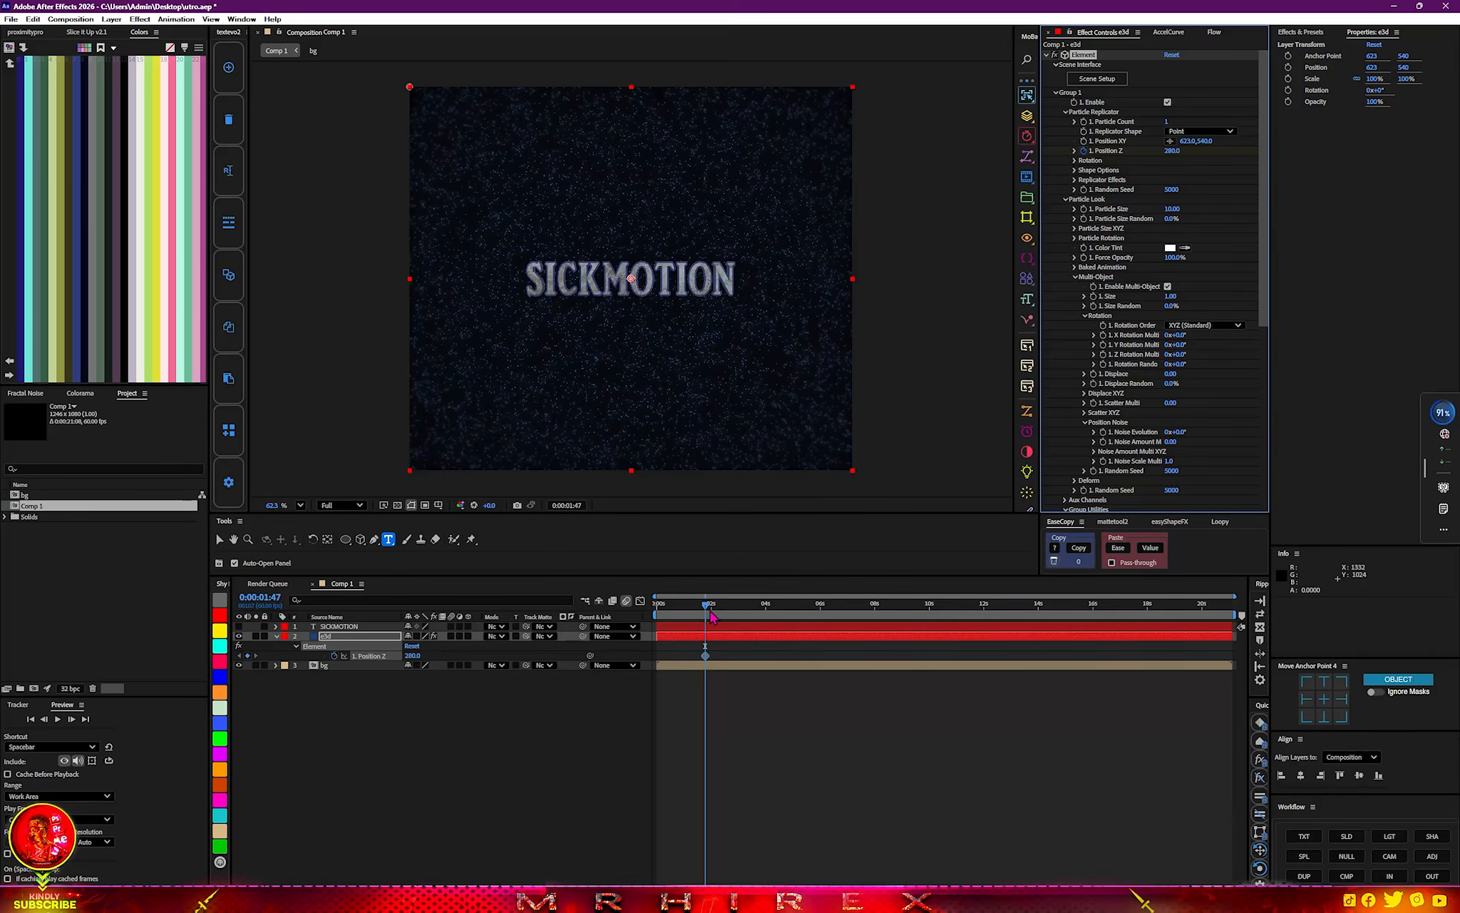
key("Home")
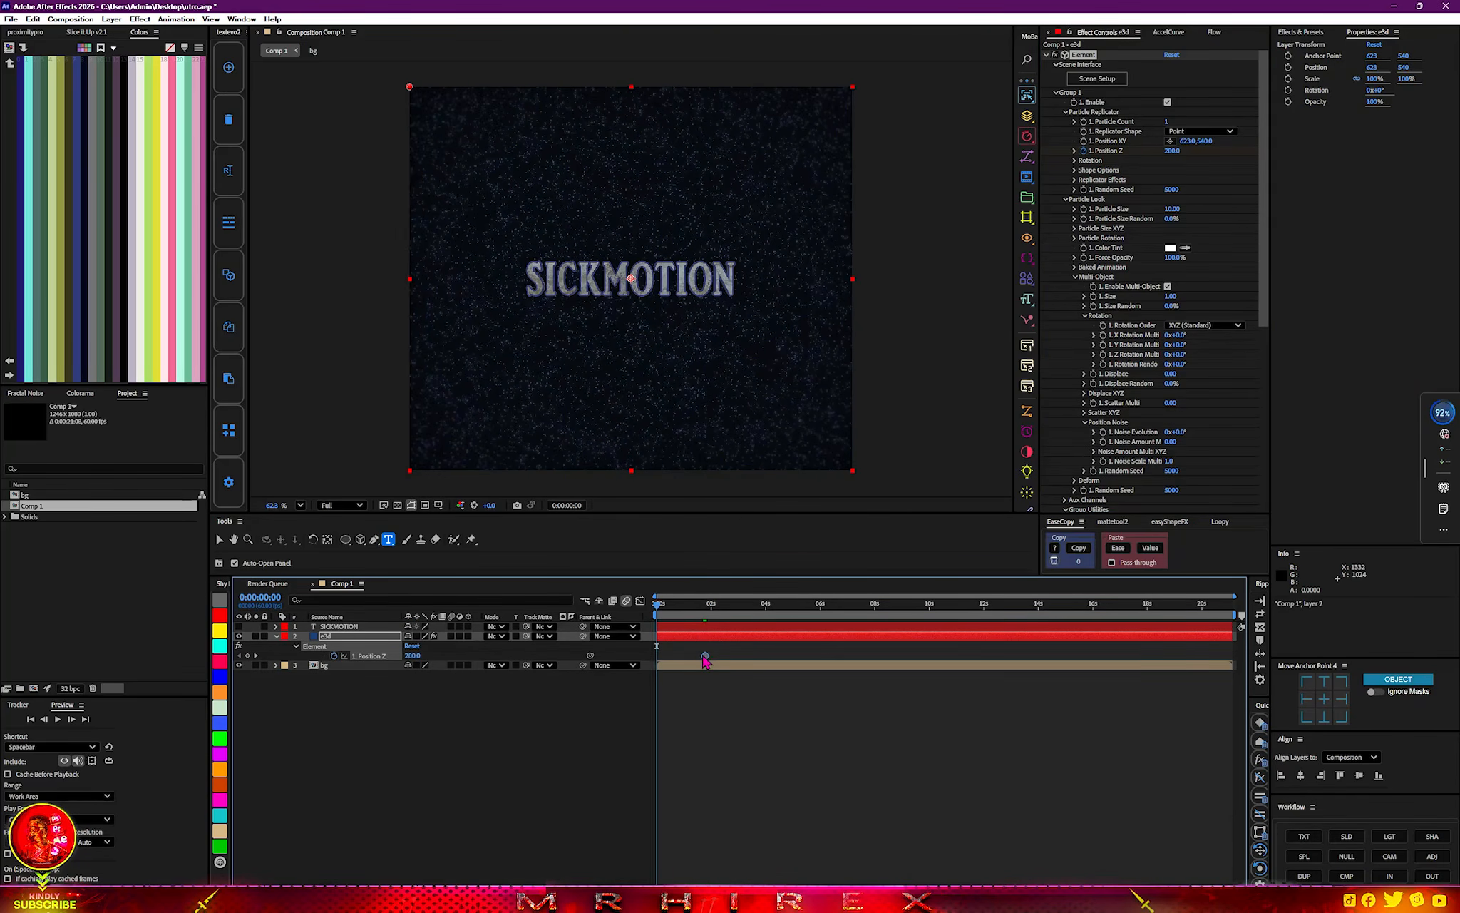
left_click_drag(703, 656, 783, 609)
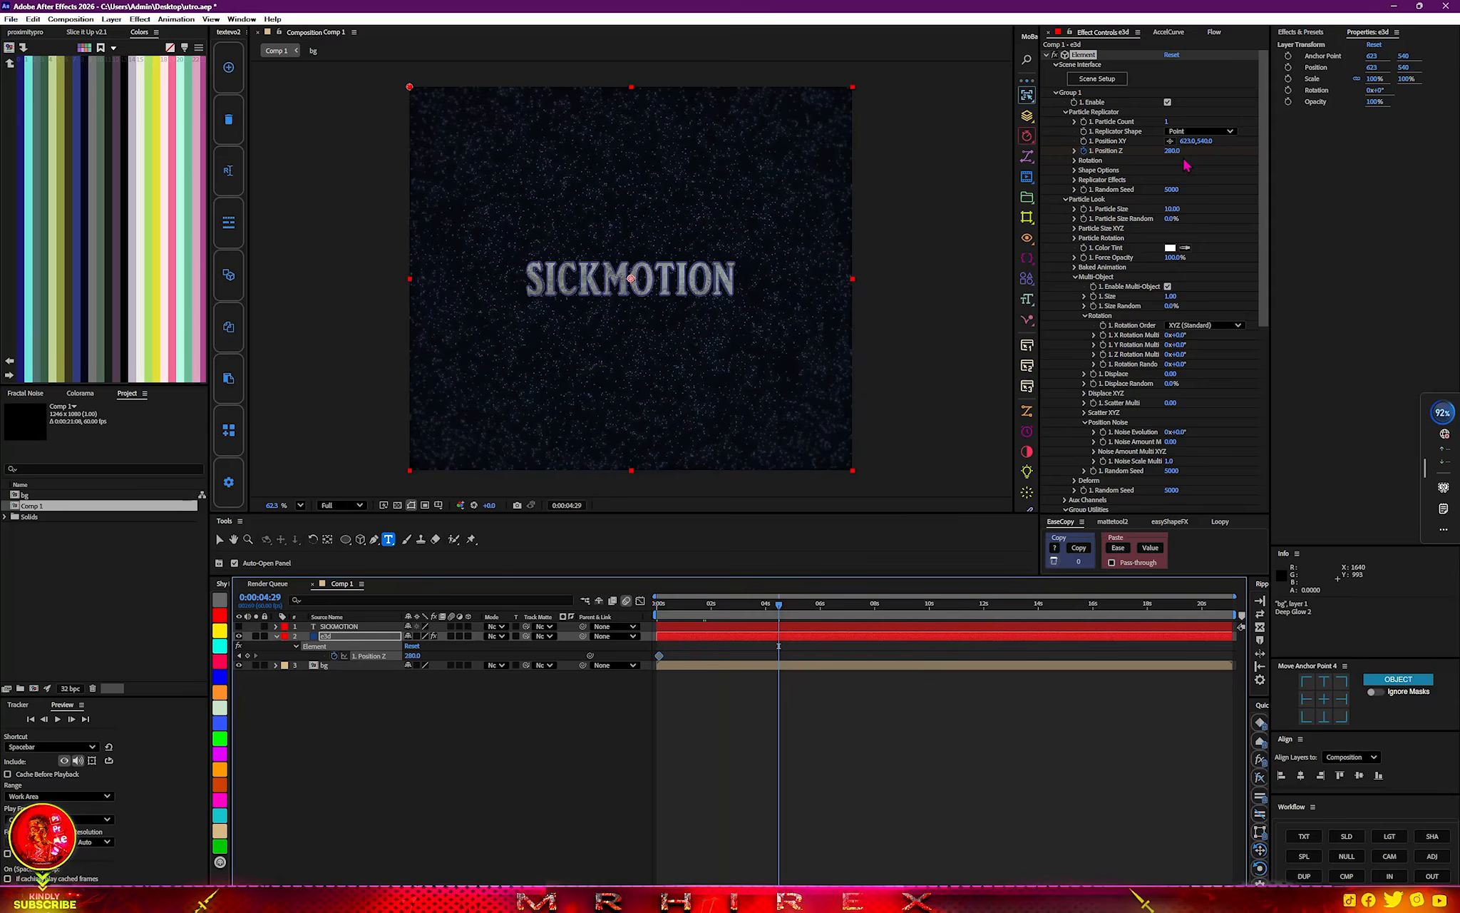
Add a second Position Z keyframe of -540 and move it to about 7 seconds on the timeline.
left_click(1170, 151)
type("410")
key("Return")
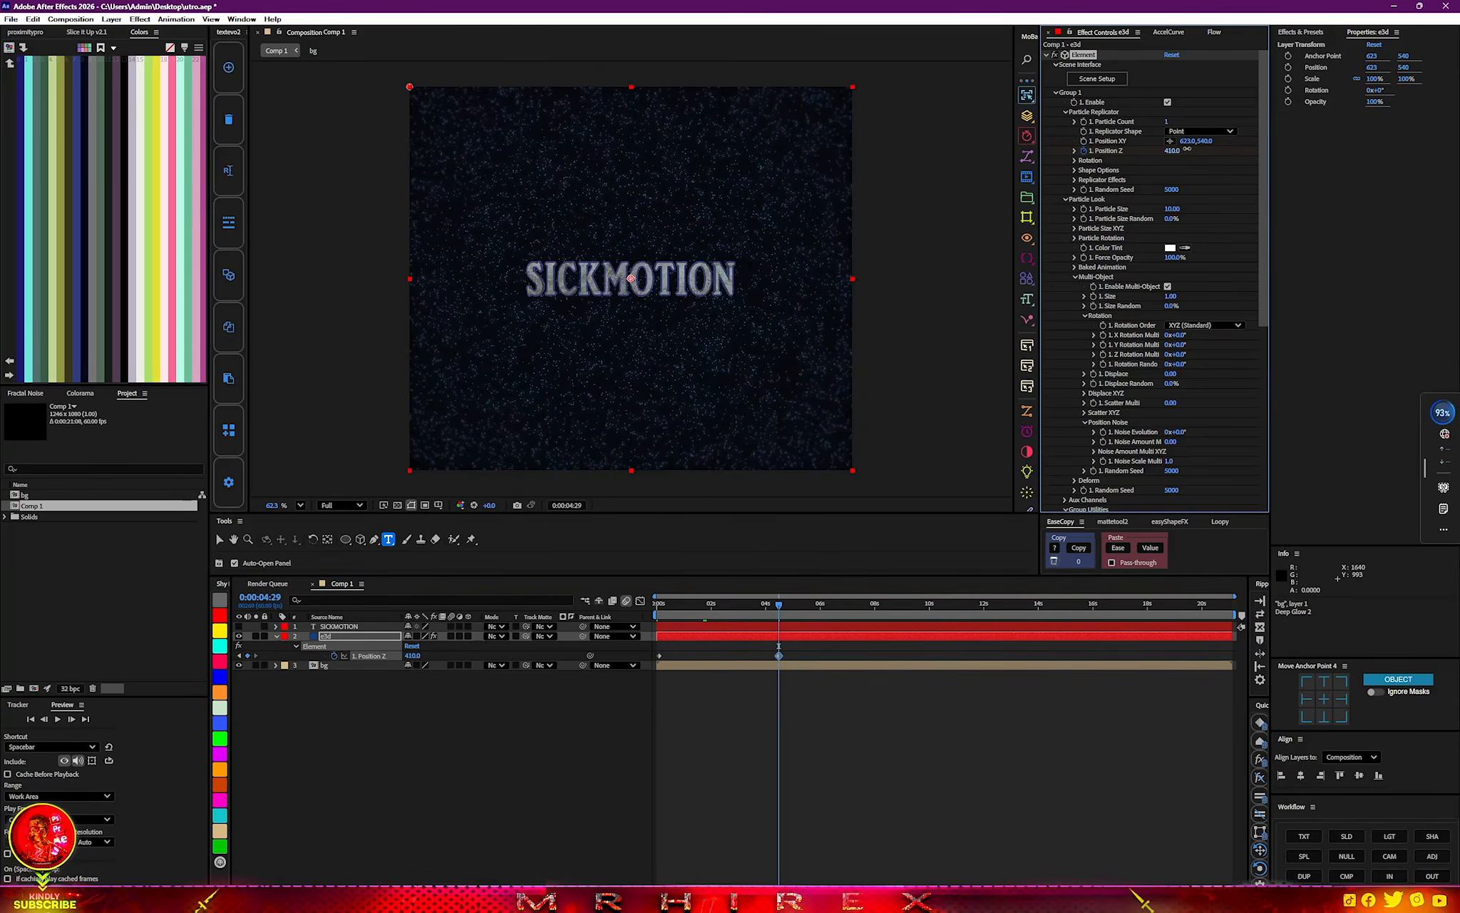
left_click_drag(1187, 149, 1124, 153)
left_click(788, 661)
left_click_drag(779, 655, 848, 662)
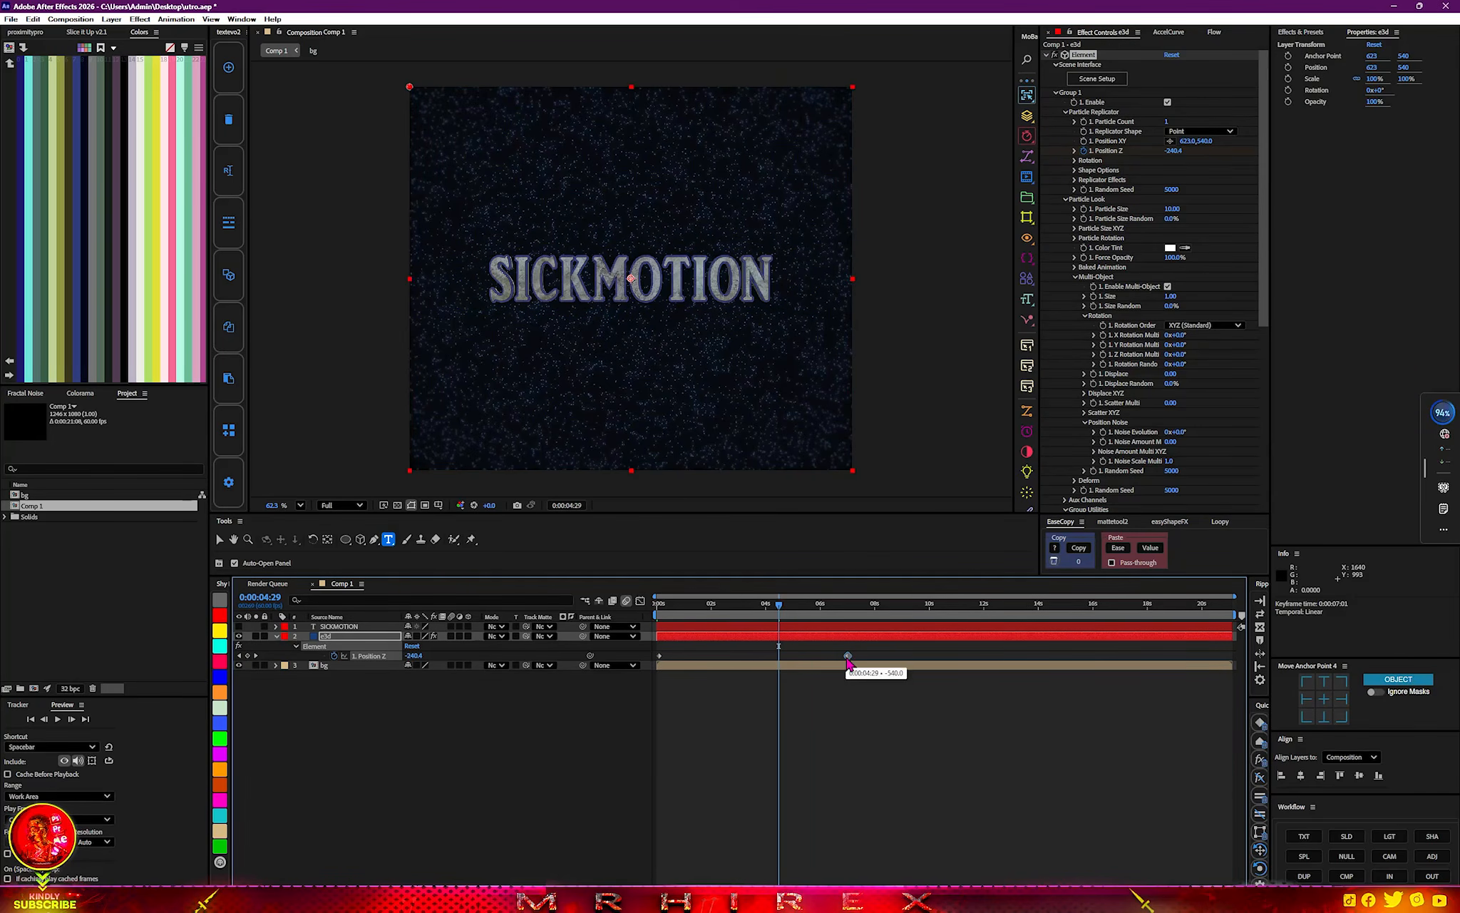
Enable the Twist deform for Group 1 and keyframe Twist X at -42° at 0:00:00:05.
scroll(1112, 390, "down", 5)
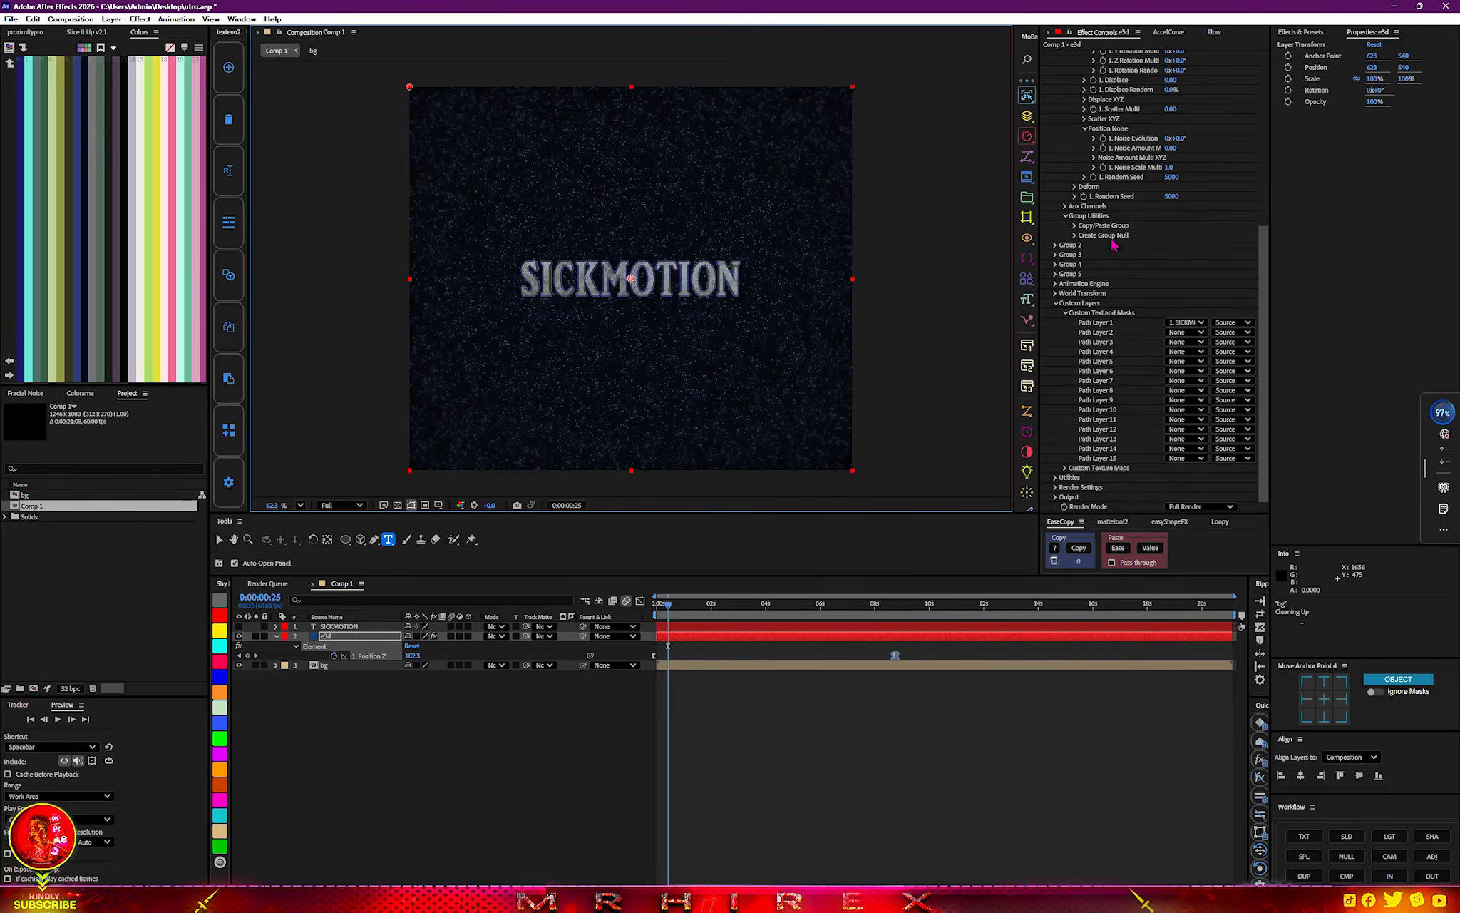
left_click(1074, 186)
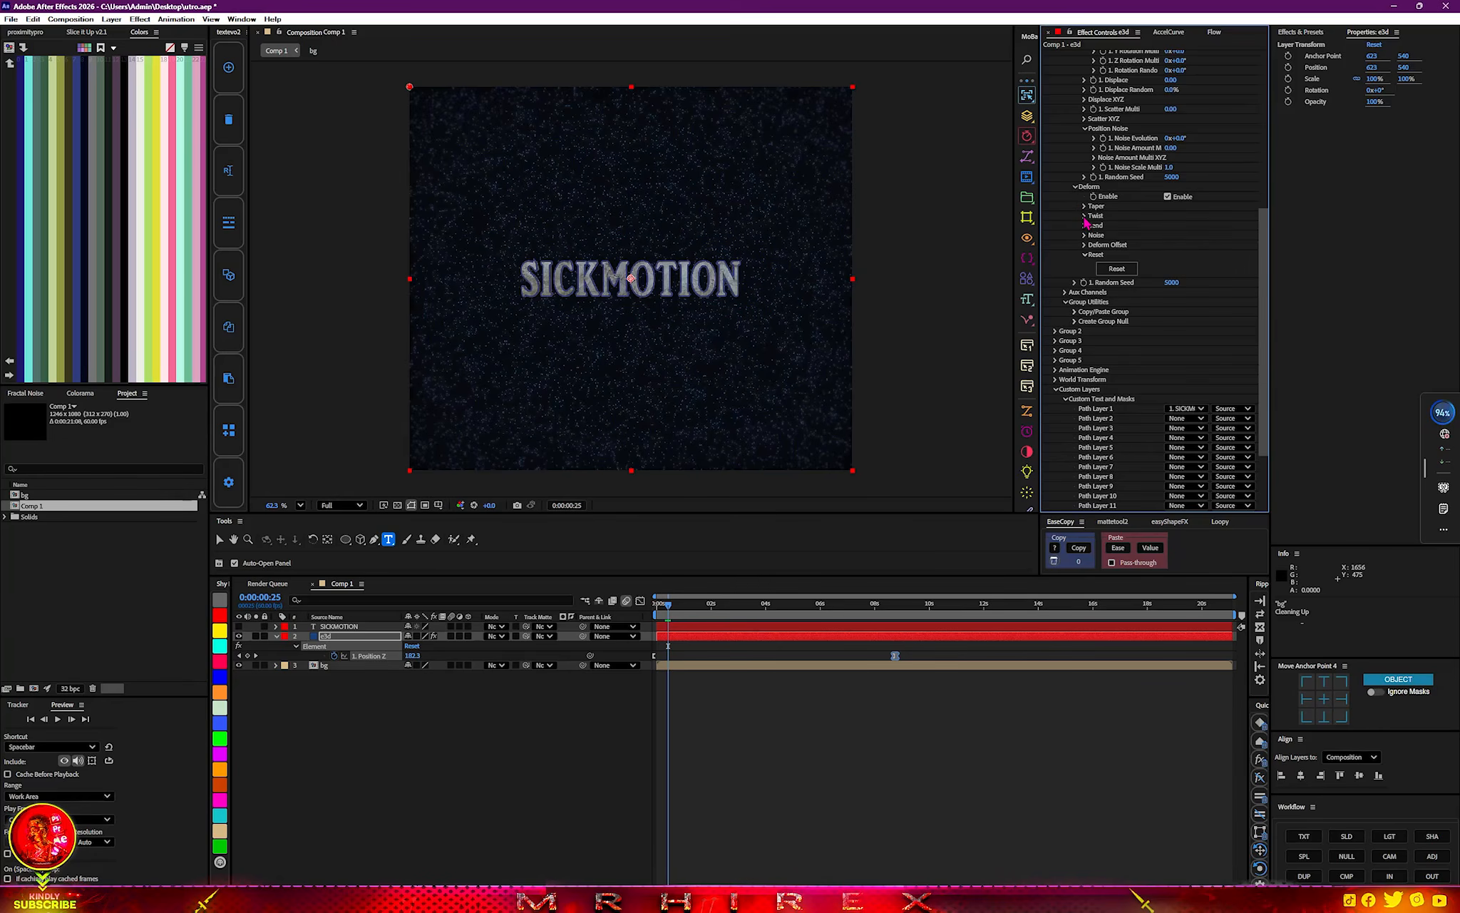
left_click(1085, 216)
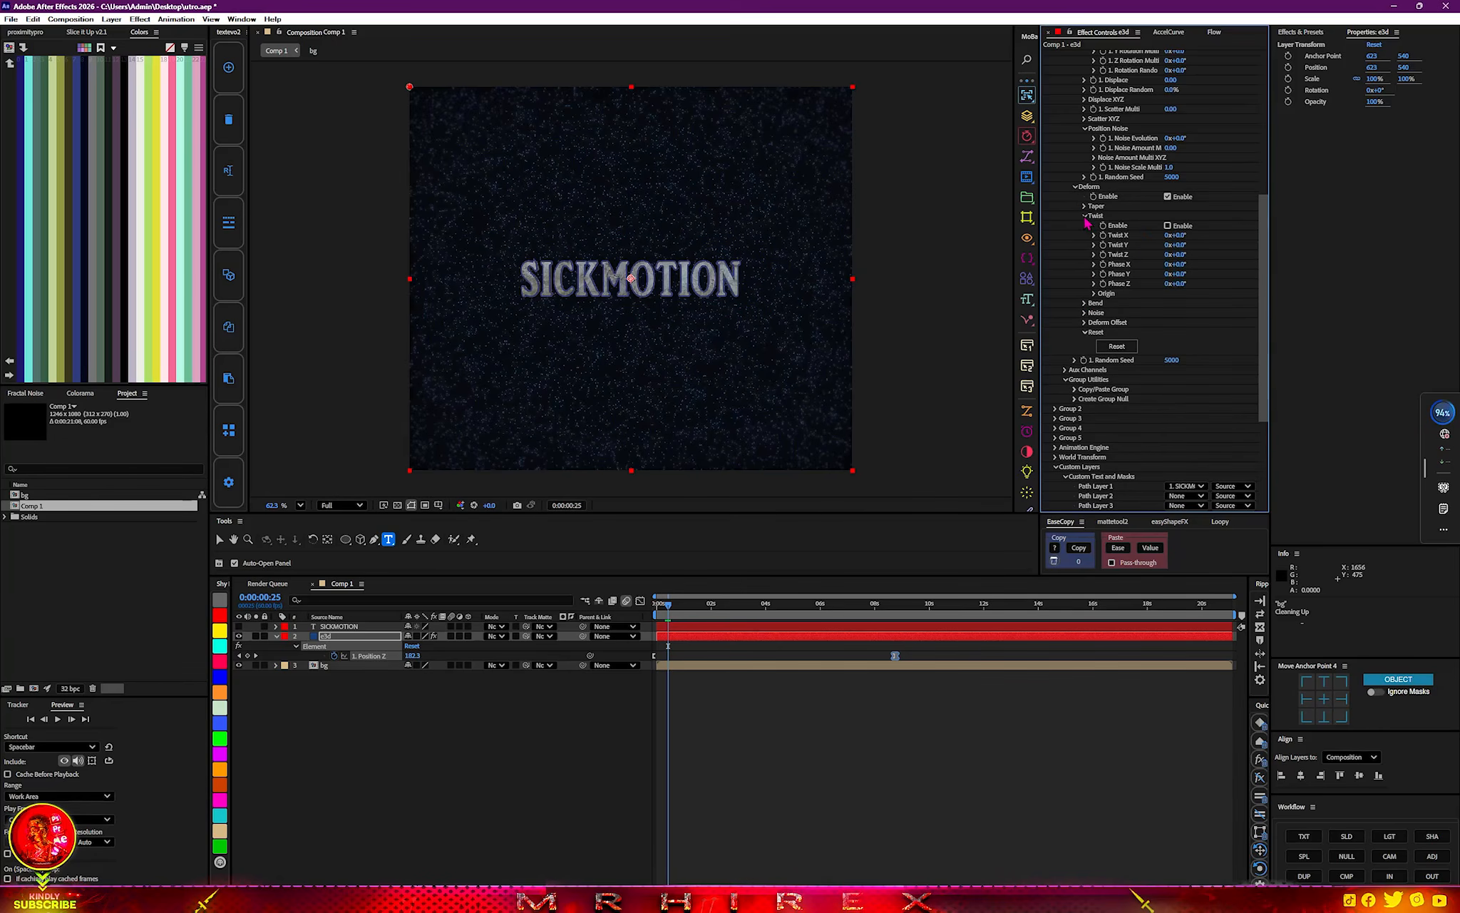
left_click(1168, 226)
left_click_drag(1180, 235, 1200, 235)
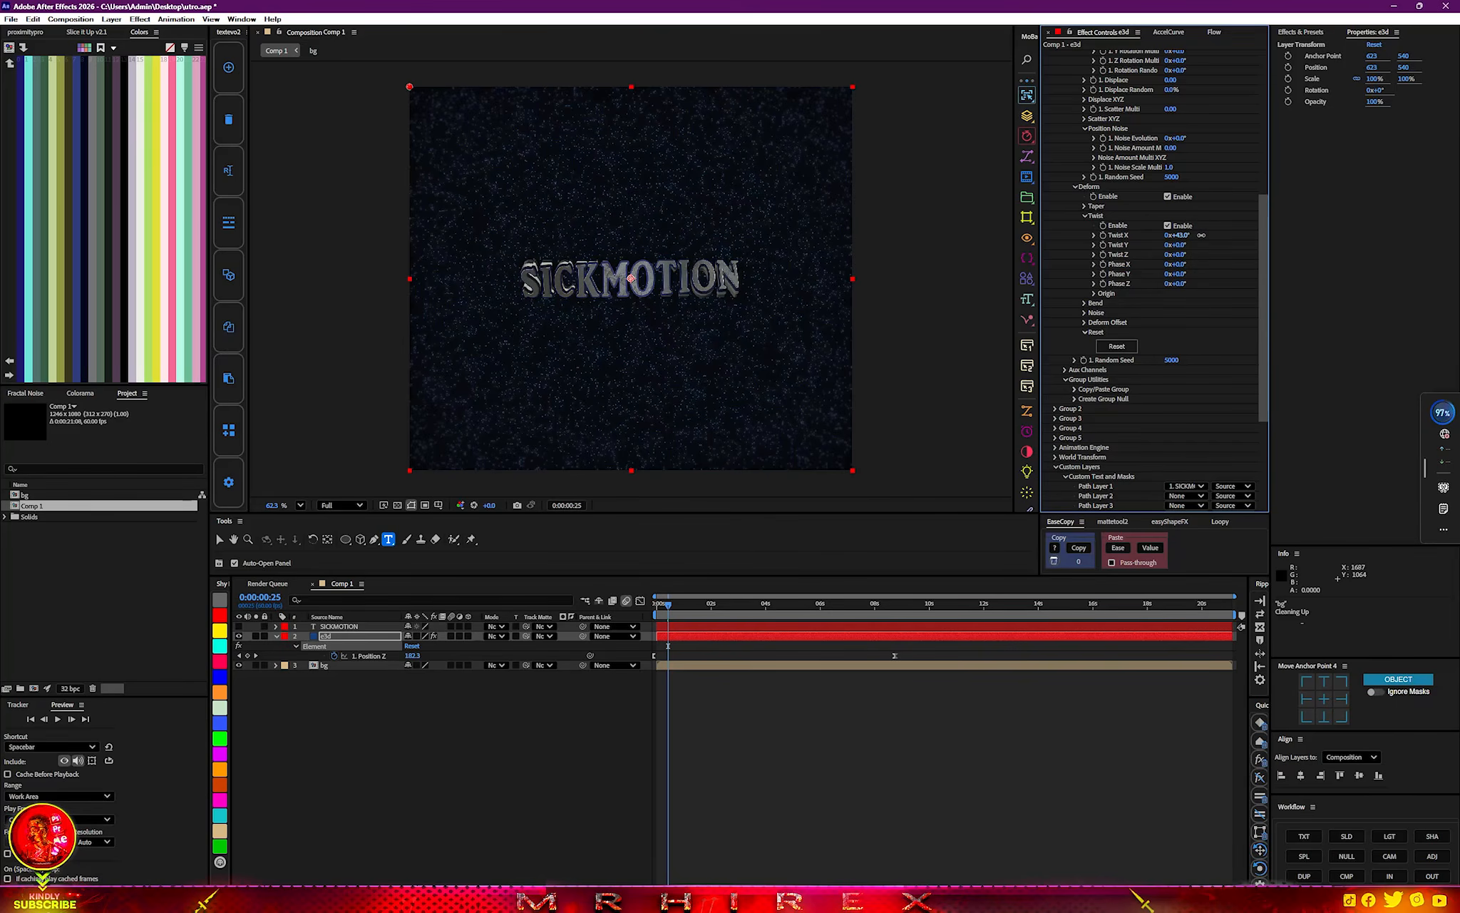
left_click_drag(1203, 235, 1162, 243)
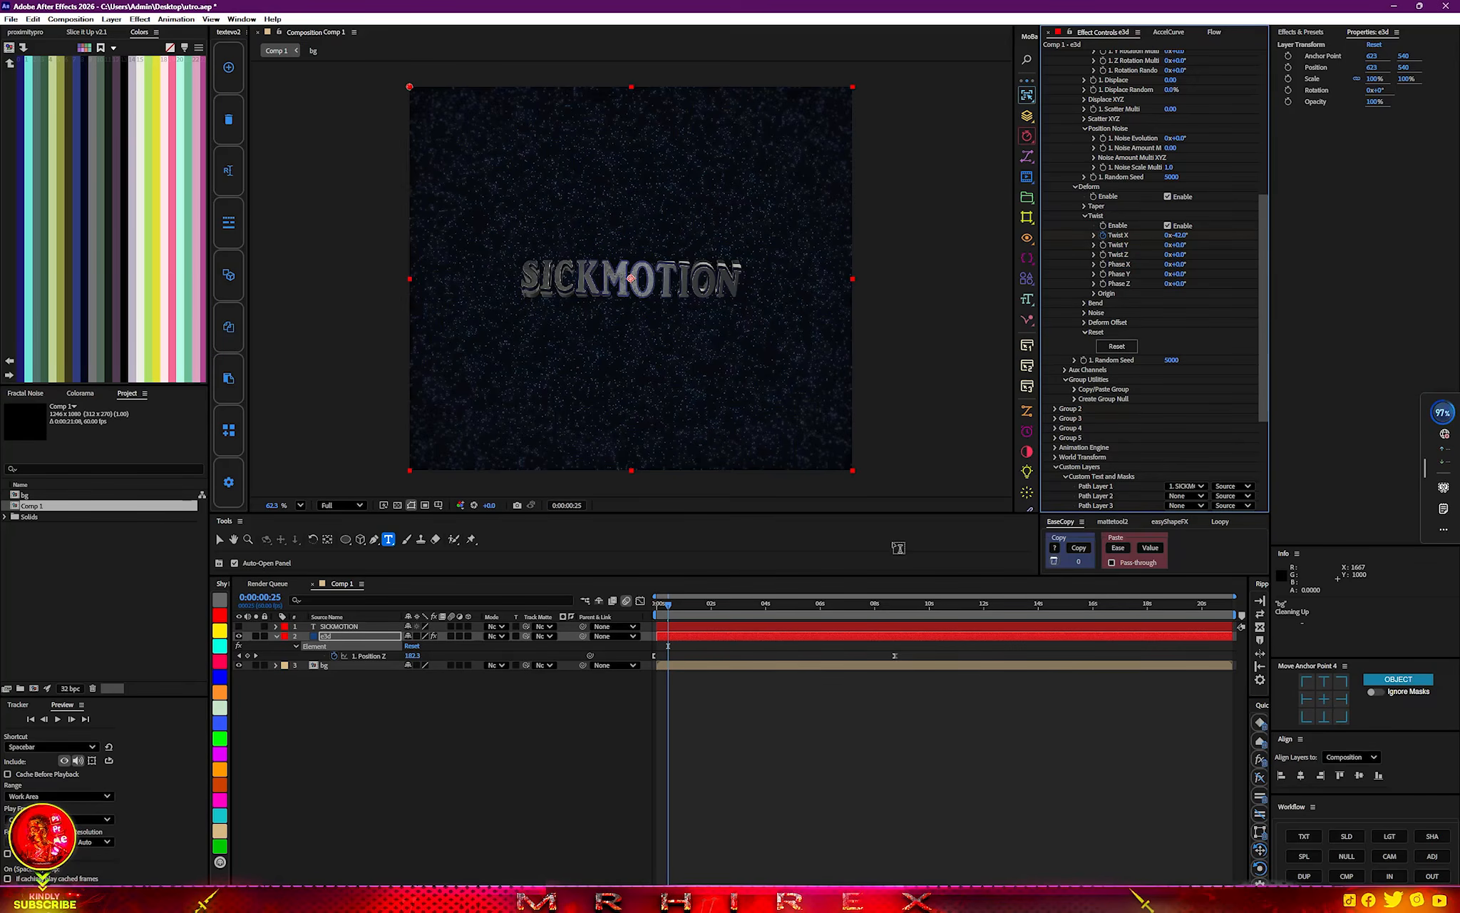
key("u")
key("u")
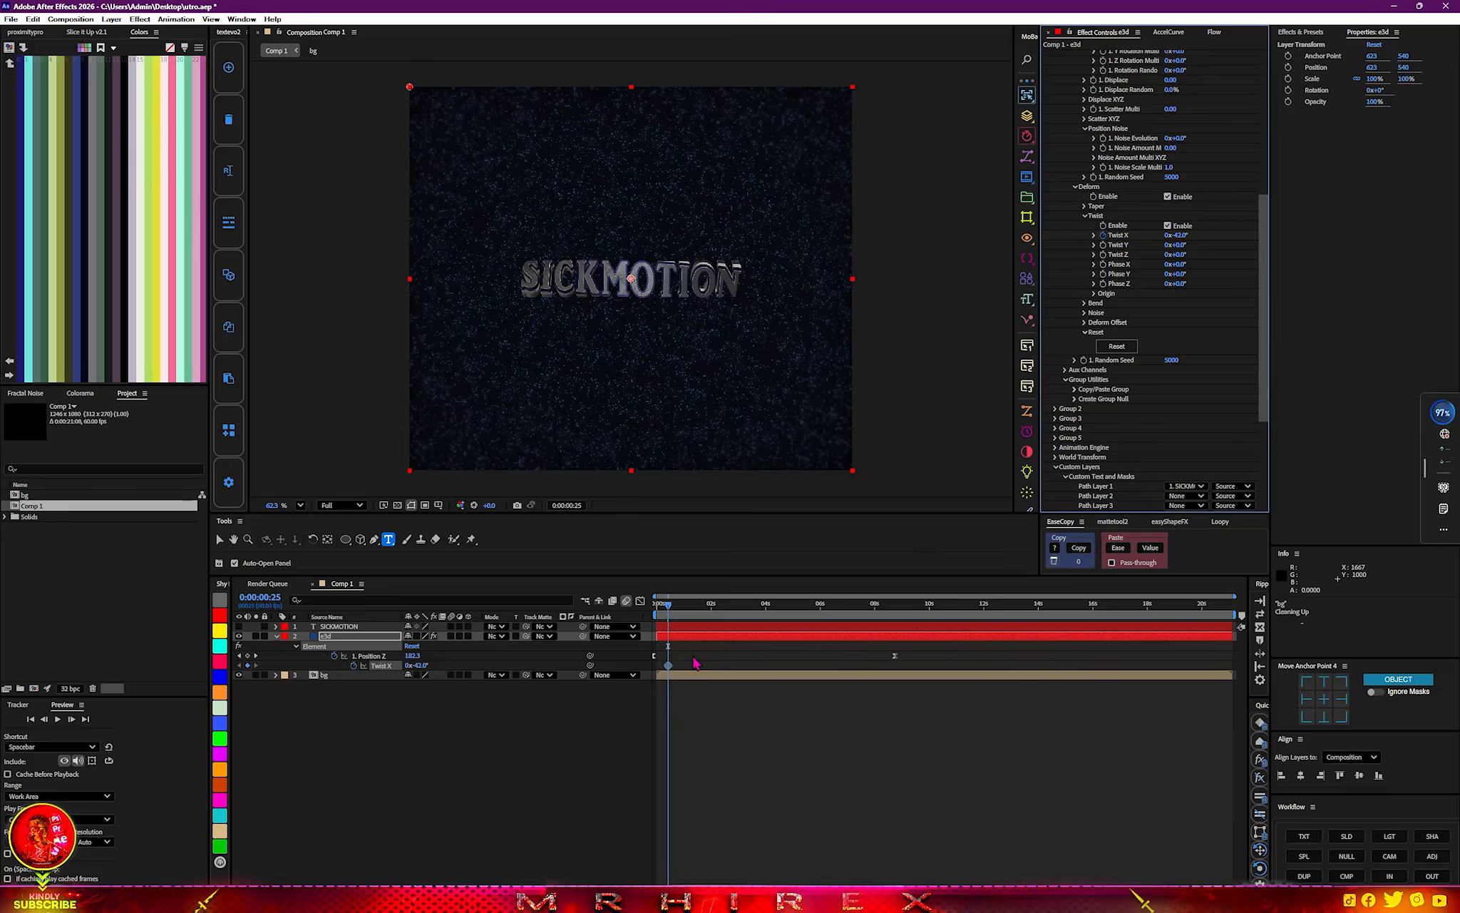
left_click_drag(670, 669, 660, 672)
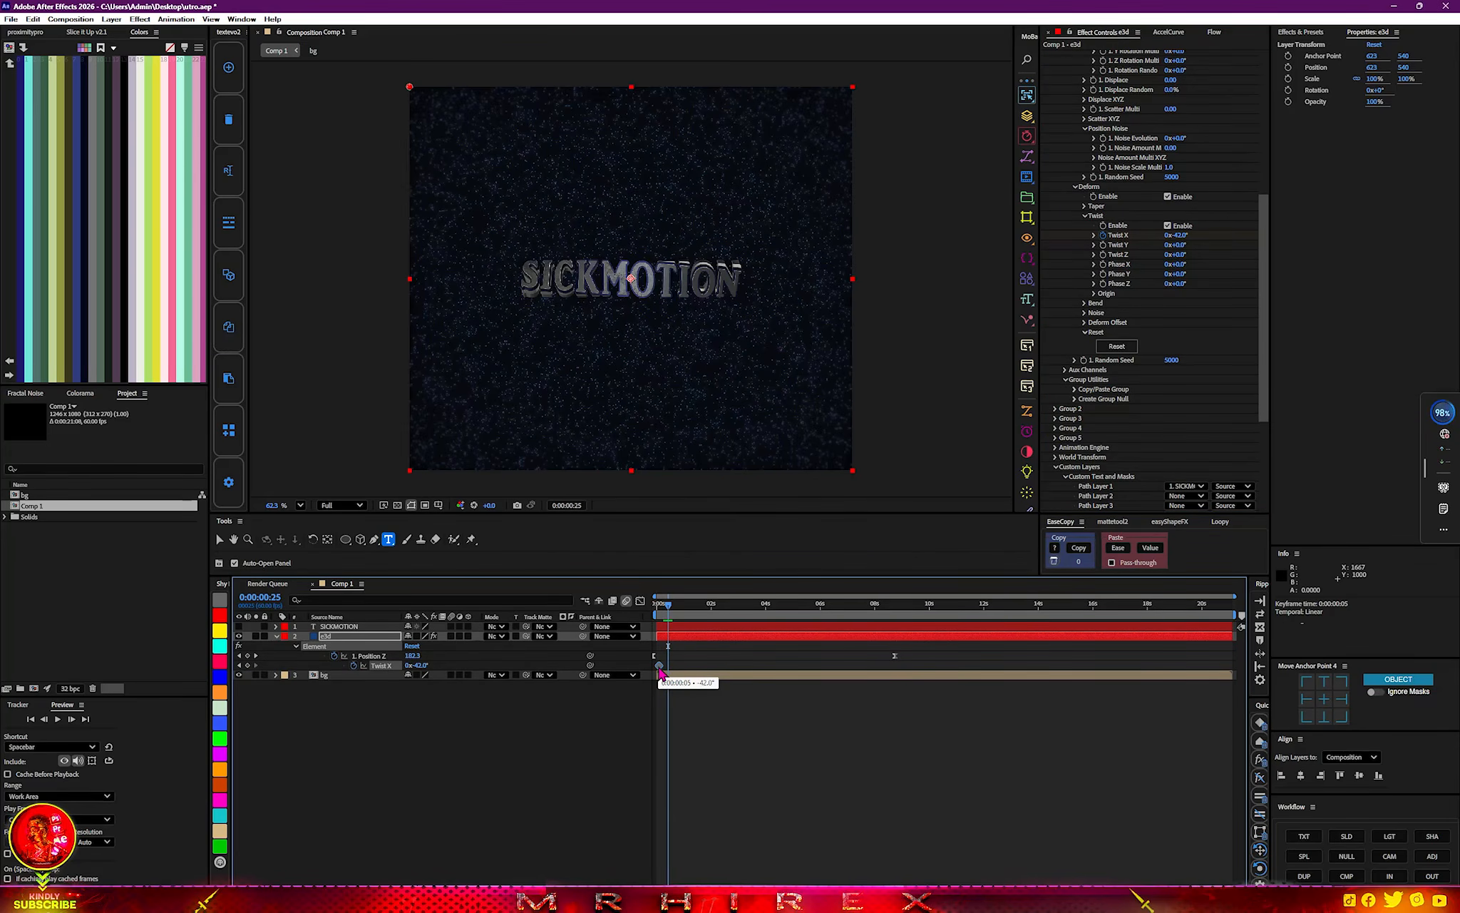
Keyframe Group 1's Multi-Object X Rotation at -61° and place the keyframe at 0:00:00:05.
scroll(1155, 369, "up", 1)
scroll(1156, 369, "up", 10)
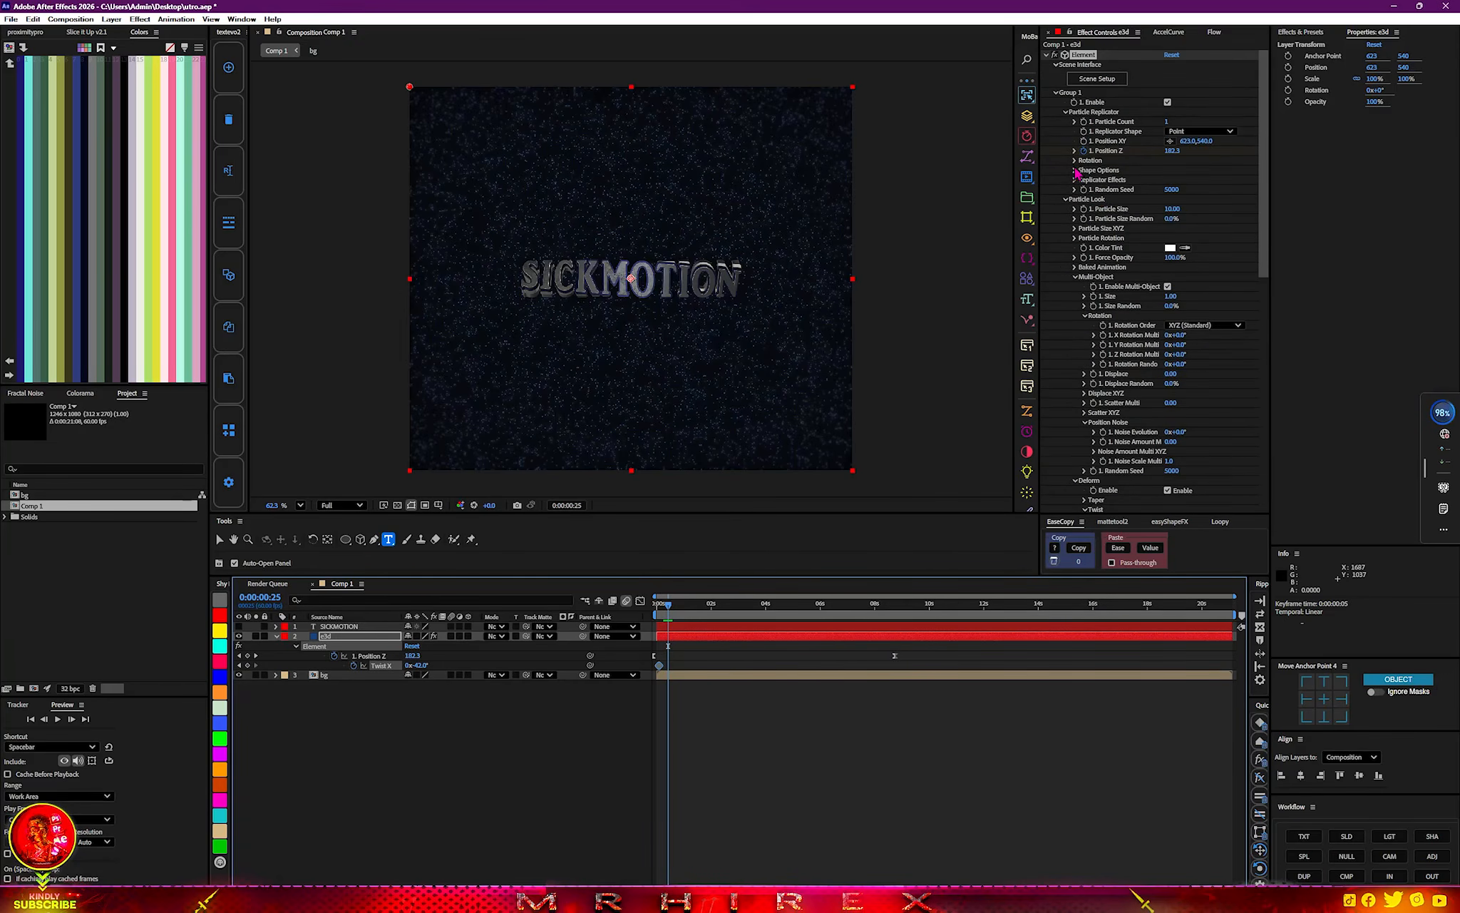
left_click(1103, 341)
left_click(1177, 337)
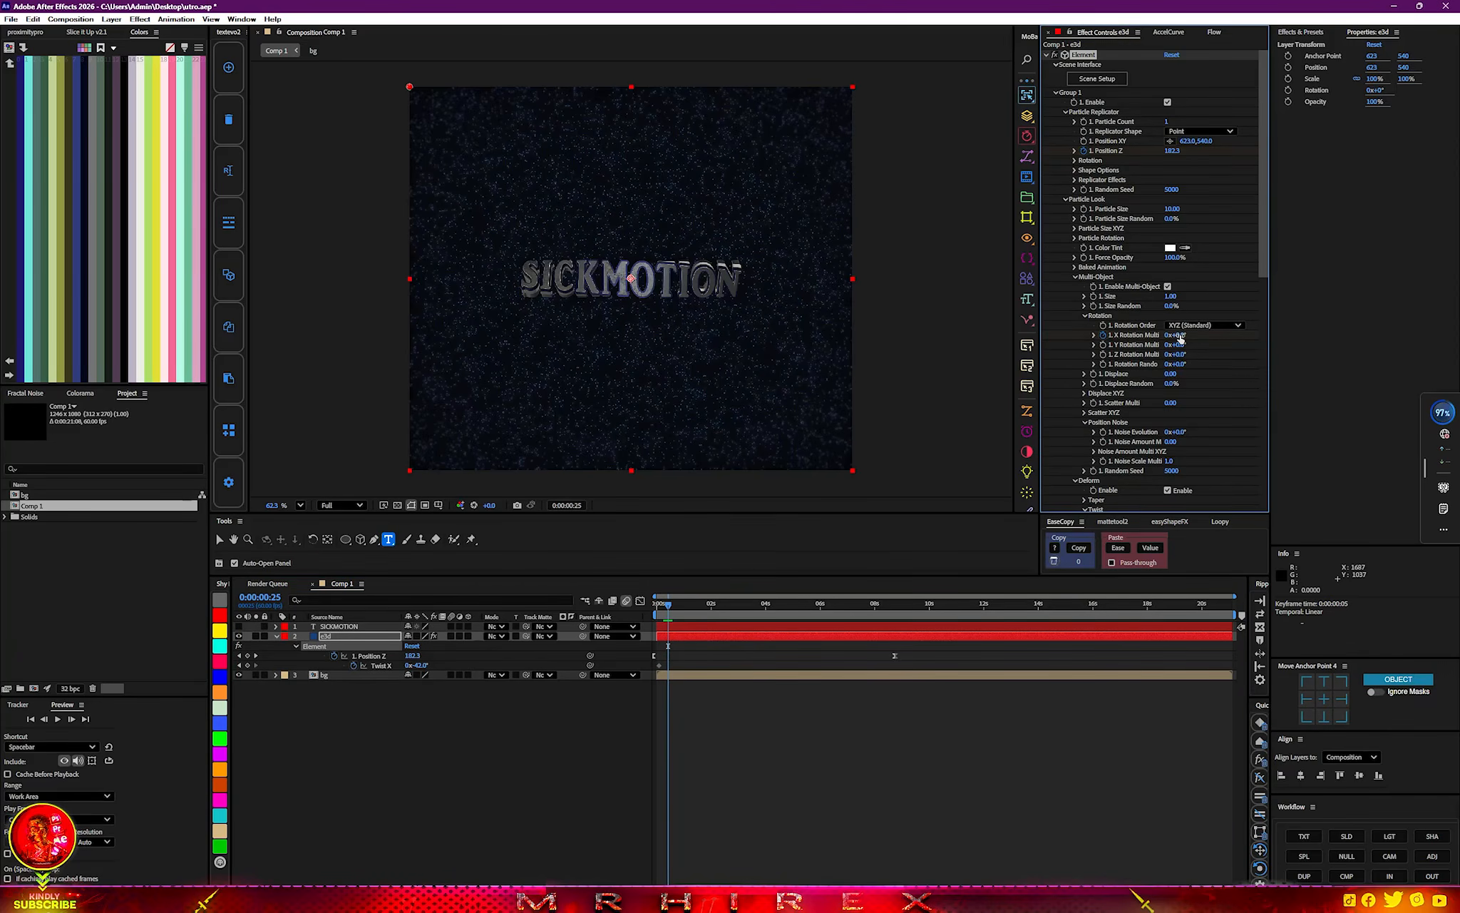
left_click_drag(1175, 335, 1145, 335)
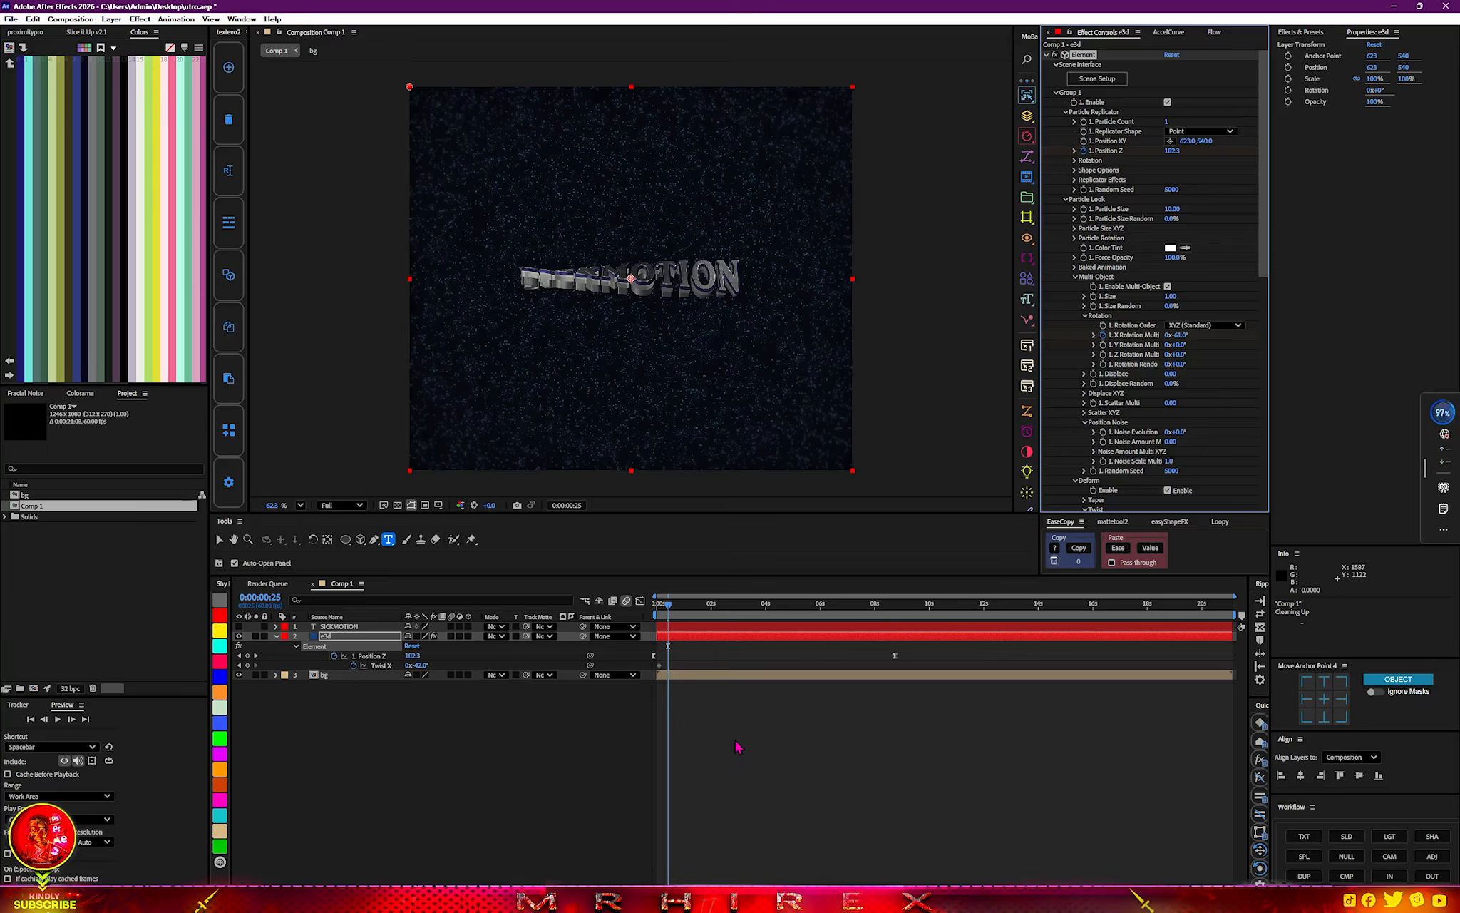
key("u")
key("u")
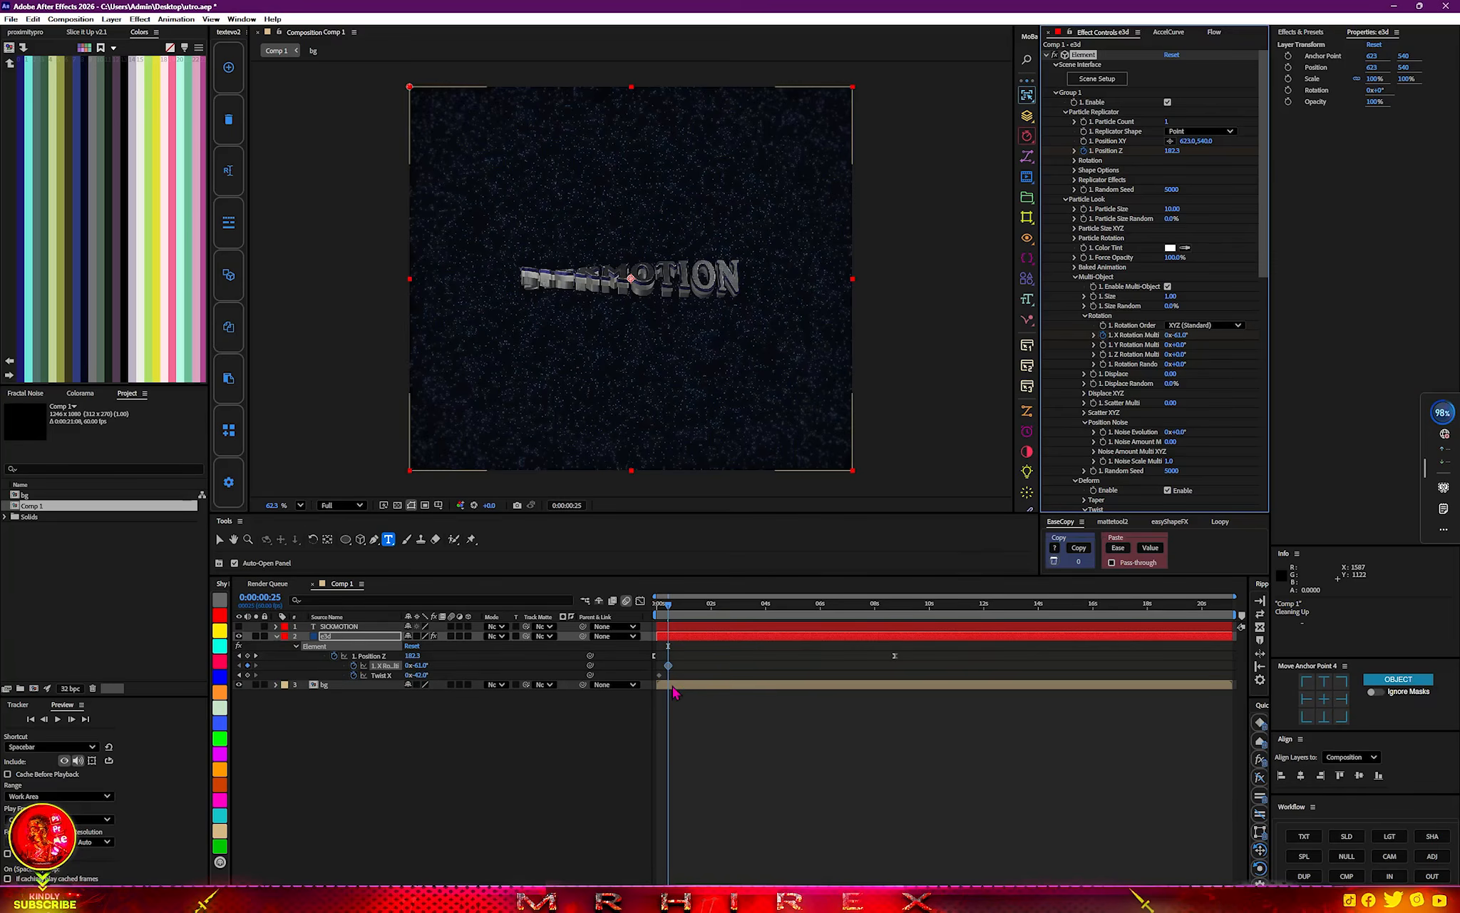
left_click_drag(668, 670, 661, 675)
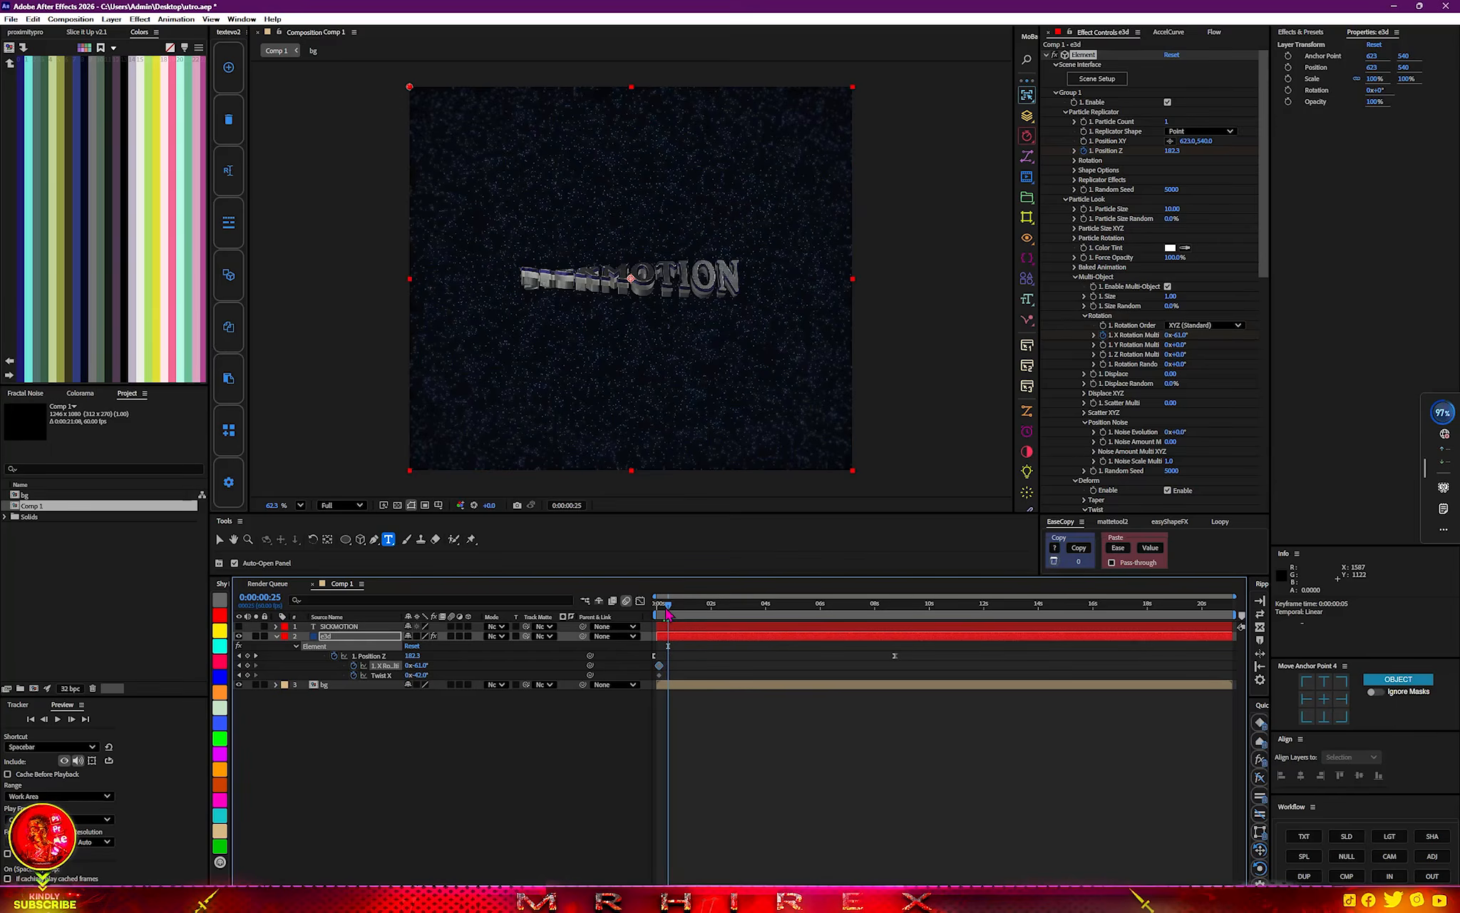
Add a Multi-Object X Rotation keyframe of 1° at 0:00:05:33.
left_click(807, 614)
left_click_drag(806, 608, 807, 609)
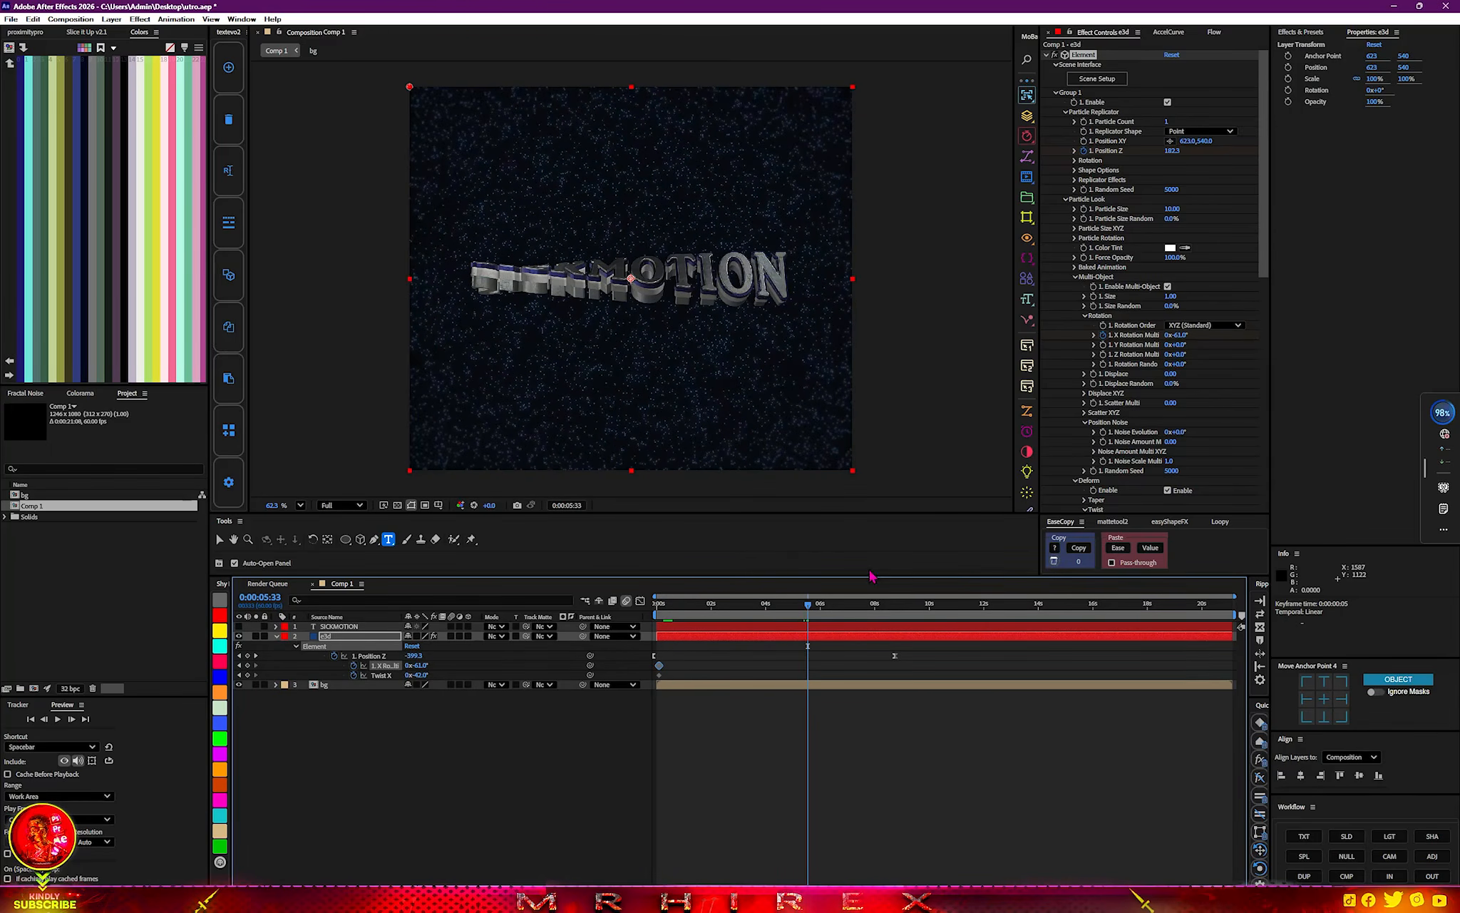
right_click(1177, 338)
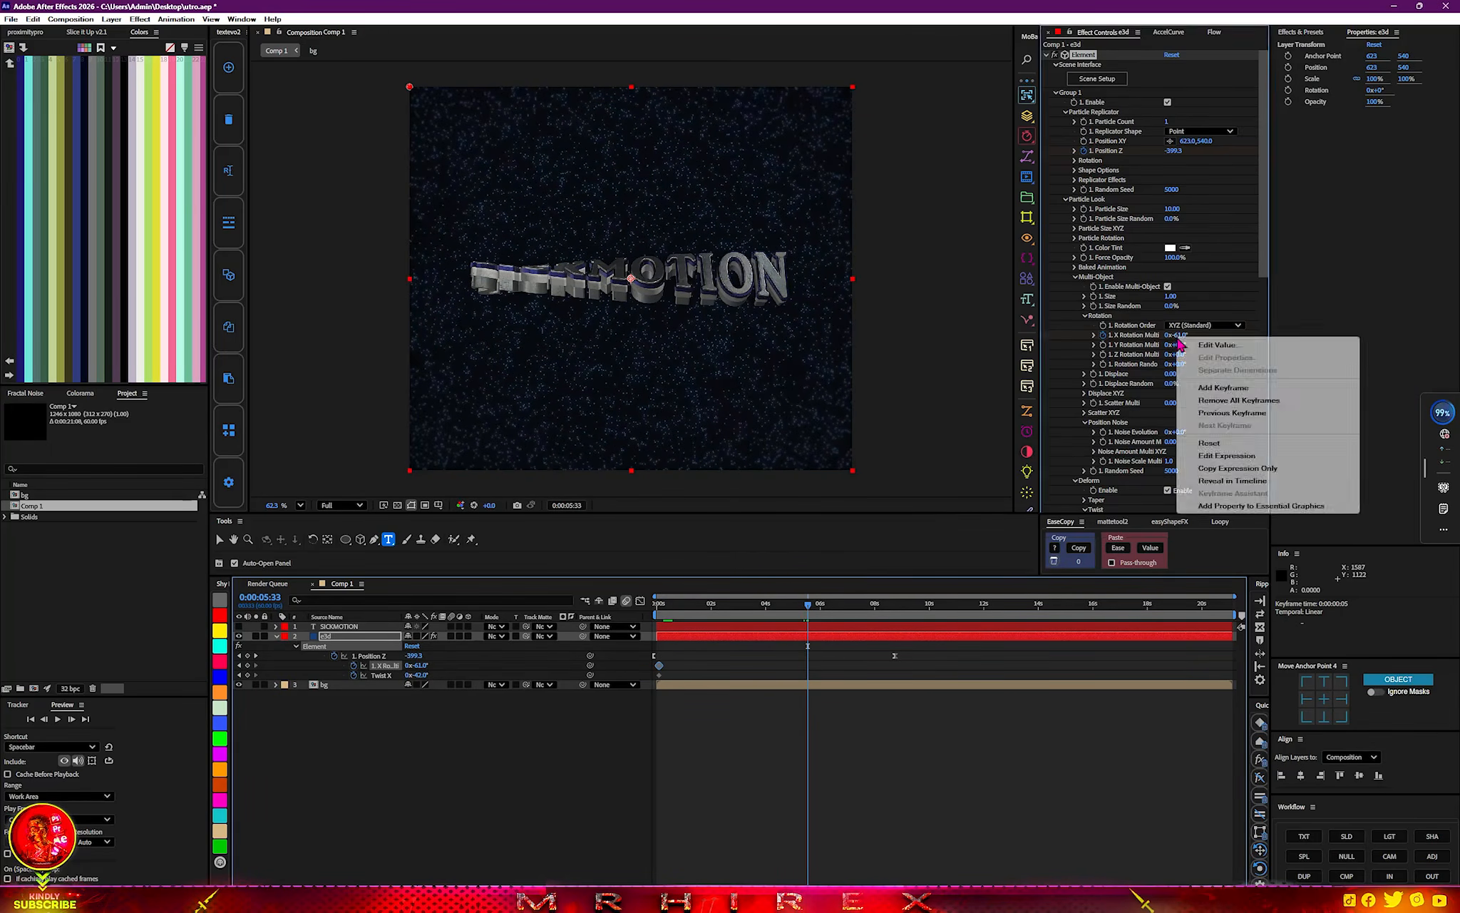
left_click(1220, 448)
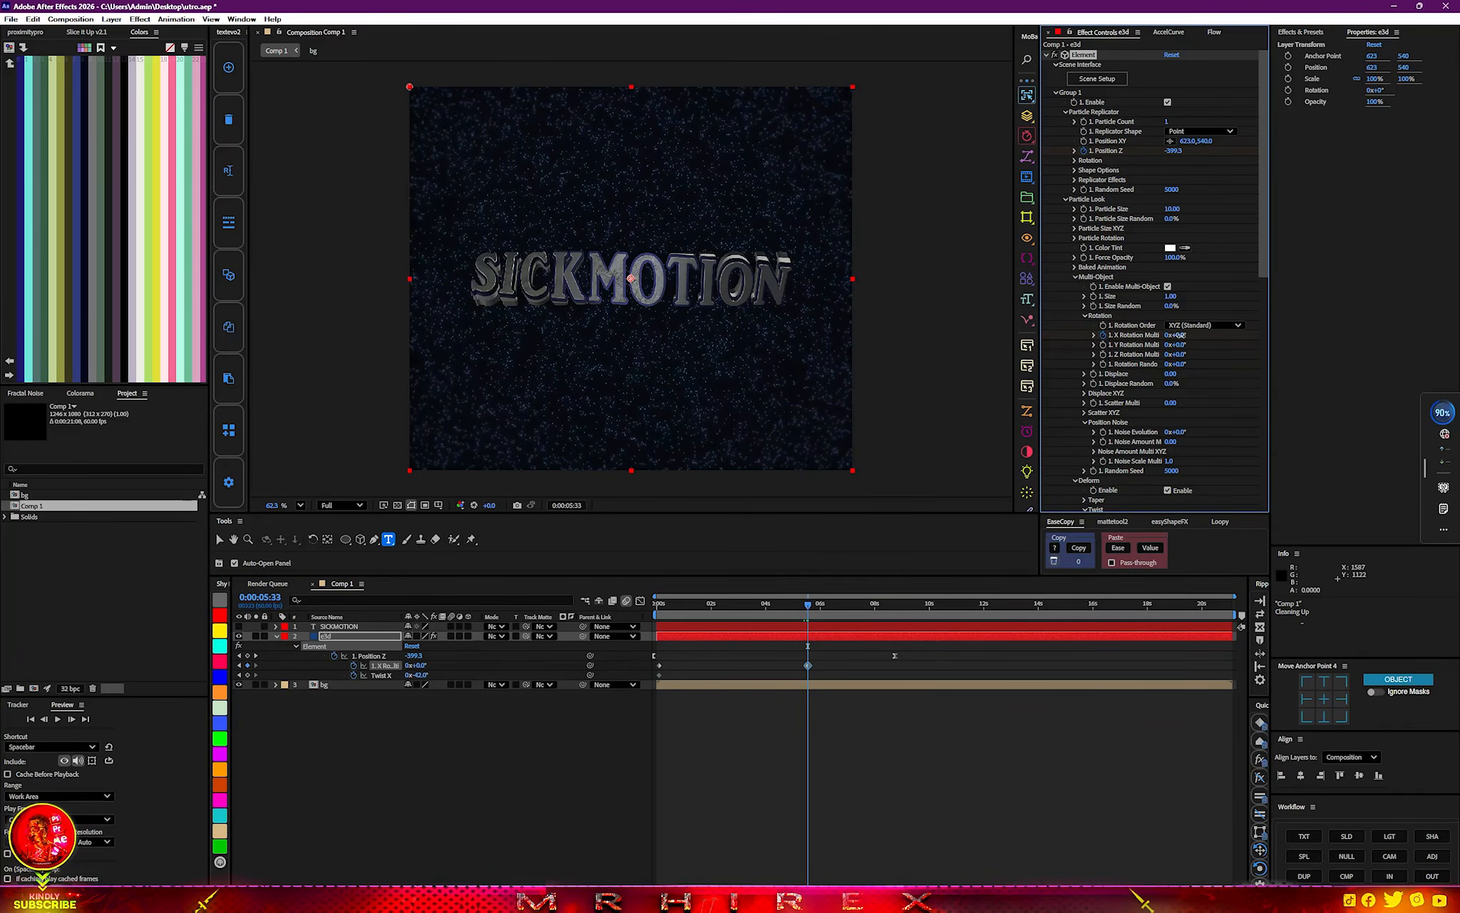
left_click_drag(1183, 335, 1180, 335)
Reset Twist X at 0:00:05:33 and adjust its keyframe to -15°.
scroll(1130, 432, "down", 5)
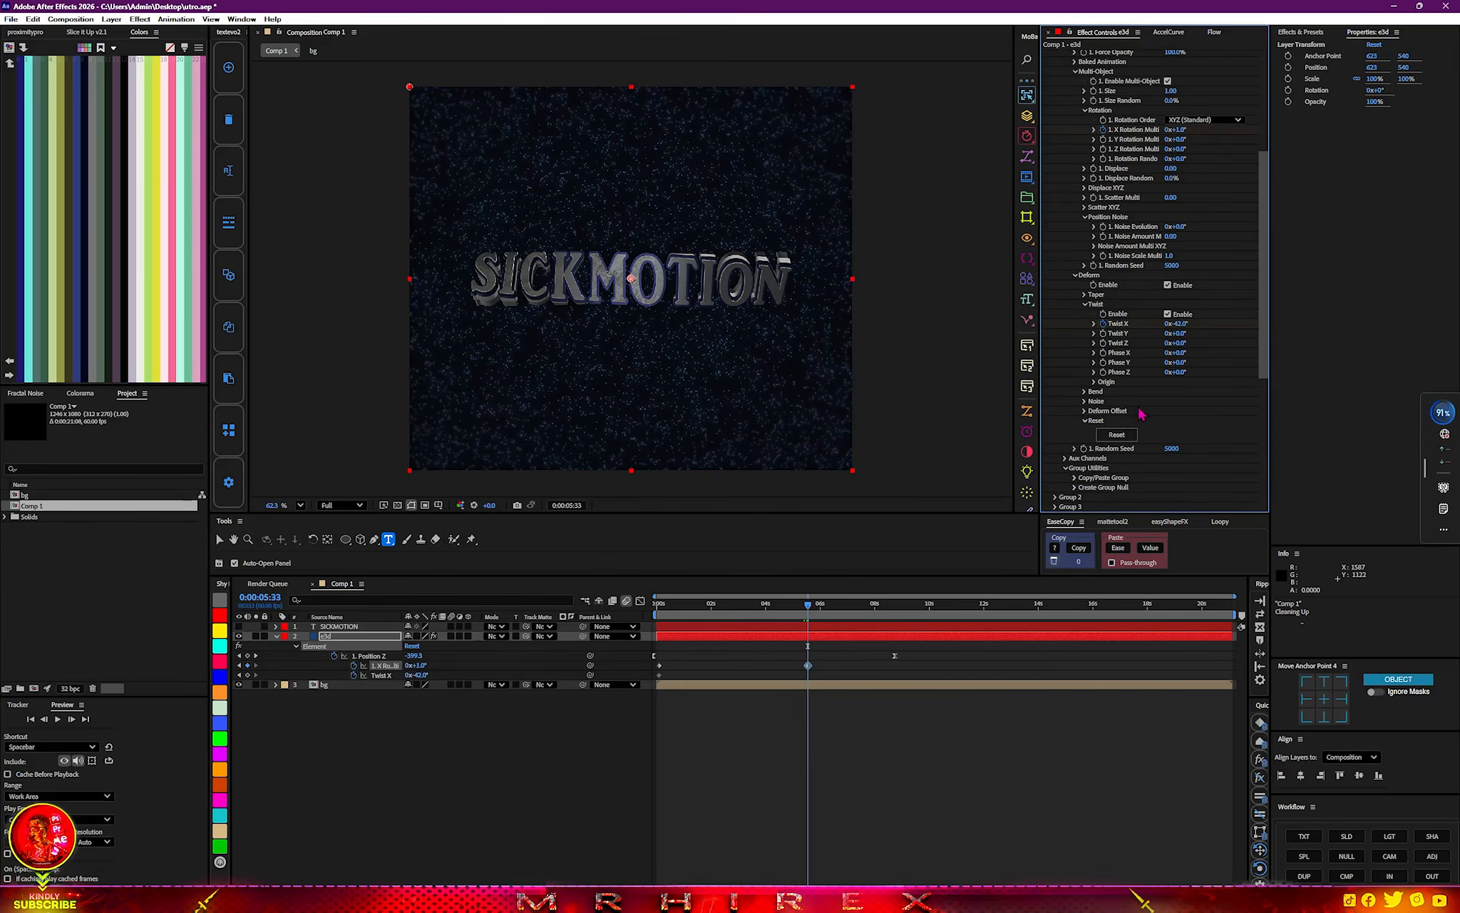
right_click(1178, 324)
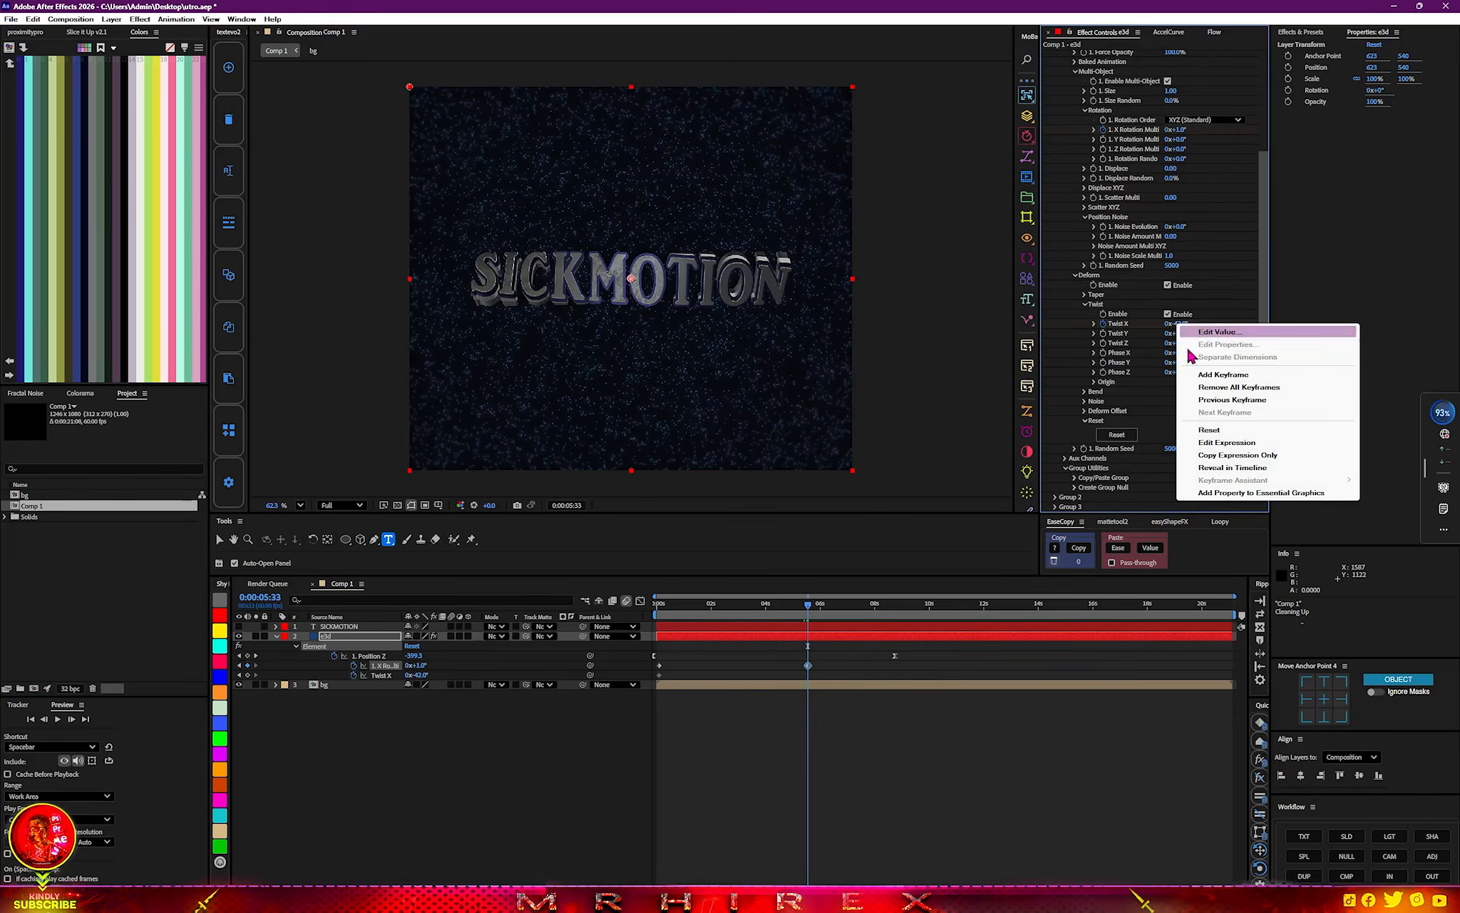
left_click(1215, 430)
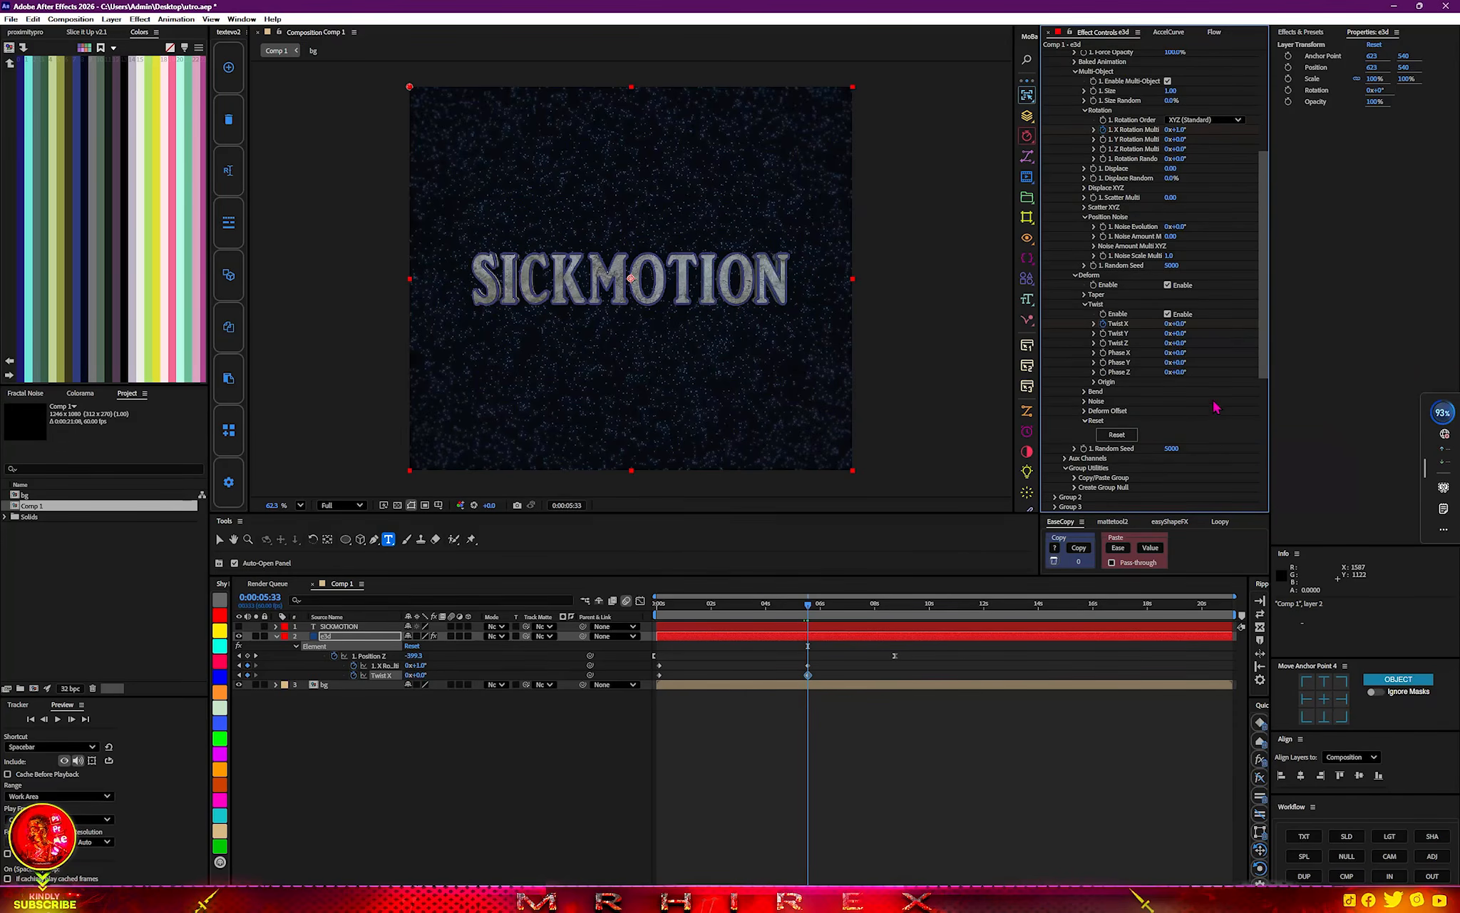
left_click_drag(1175, 324, 1171, 324)
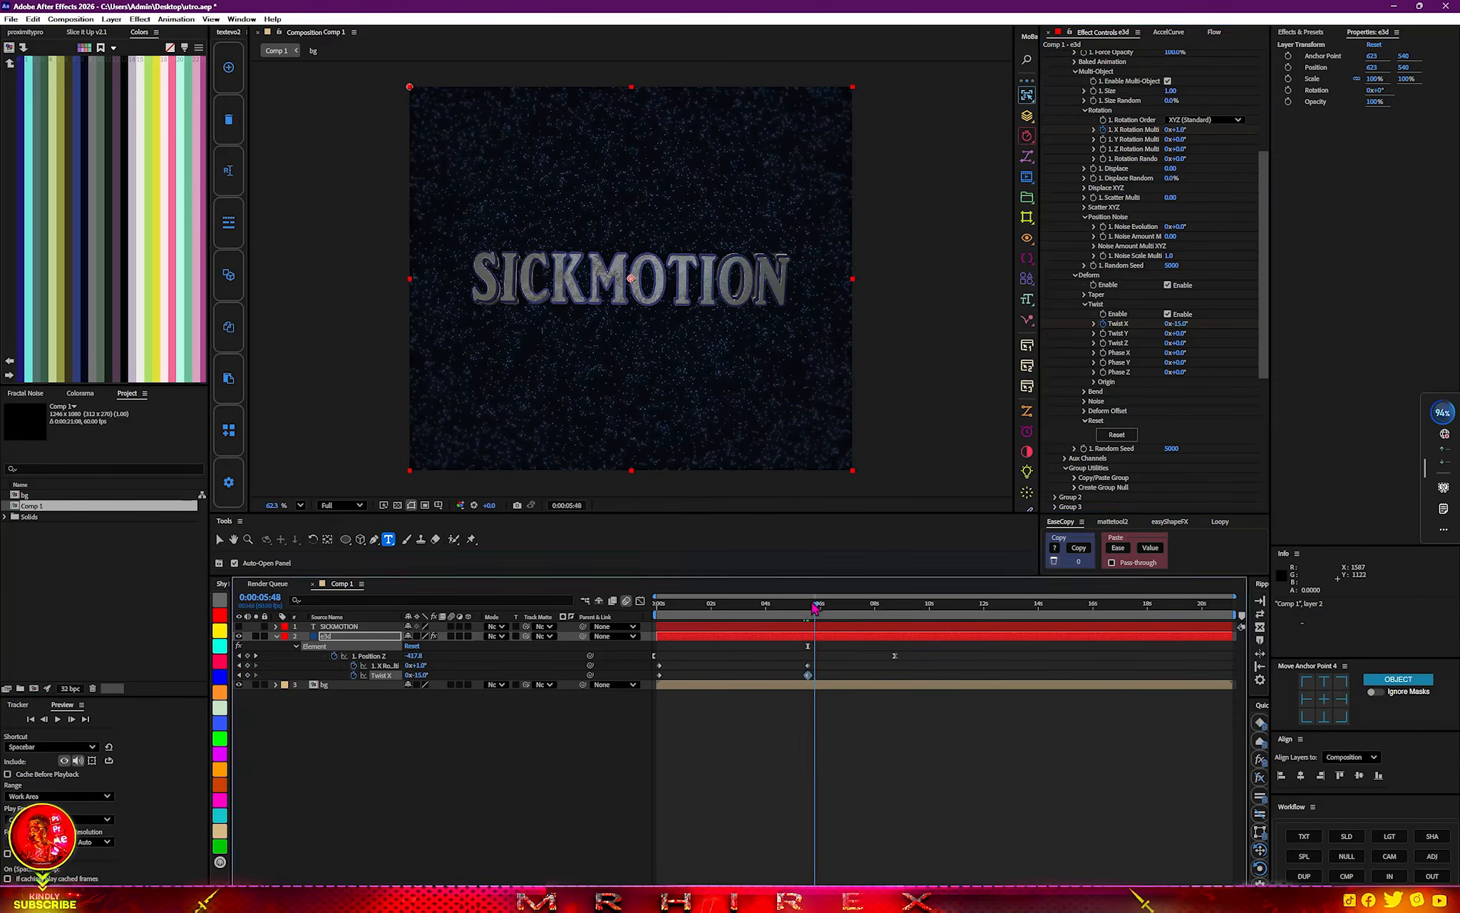
Add a spot light at the start of Comp 1 with the light blue color 7EADFA.
key("Home")
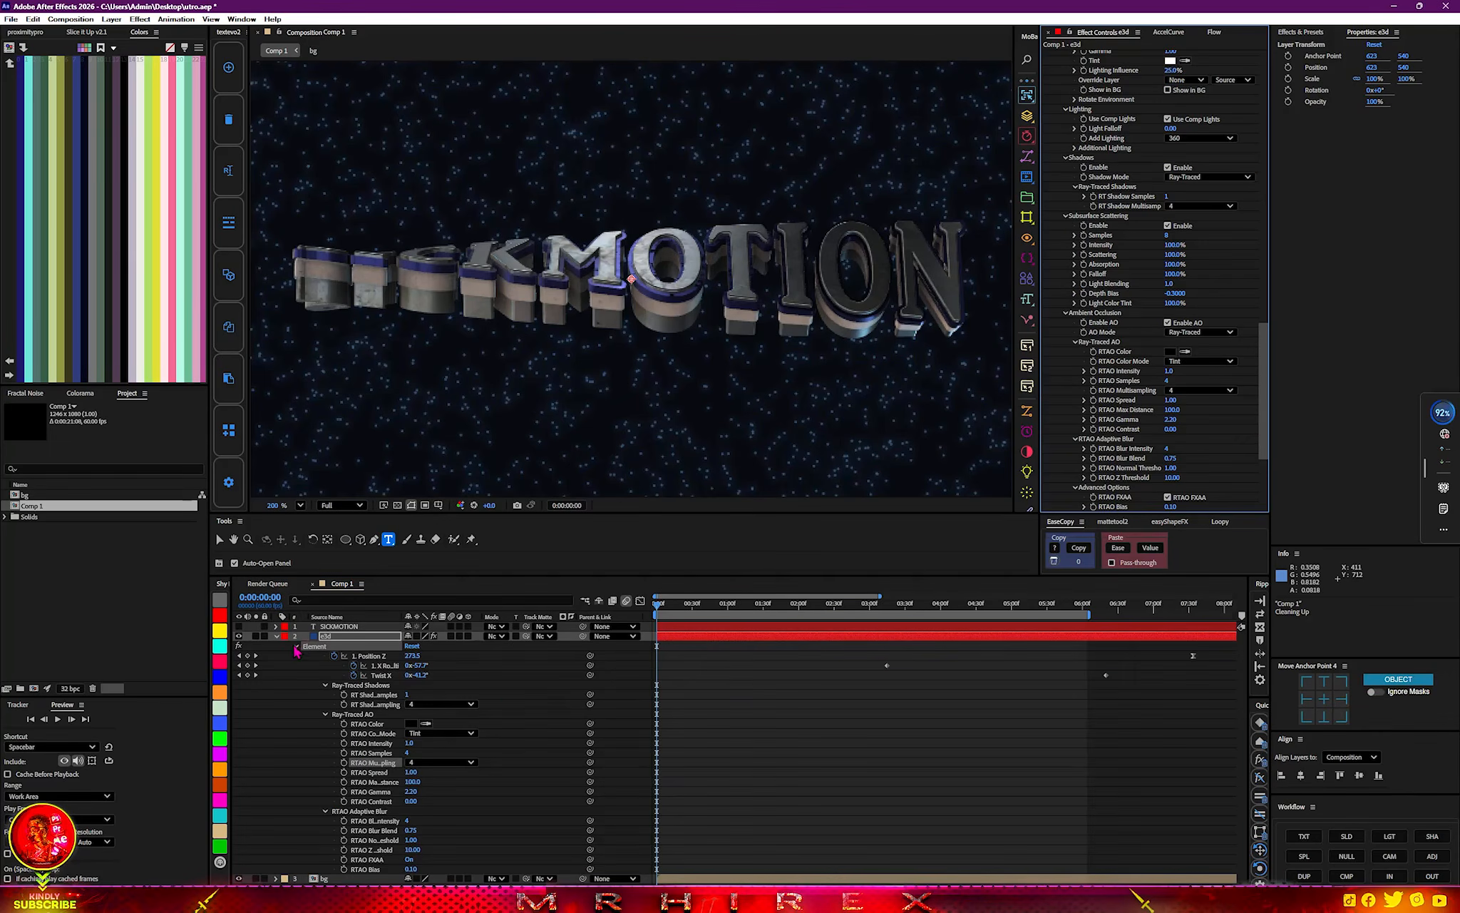
left_click(277, 638)
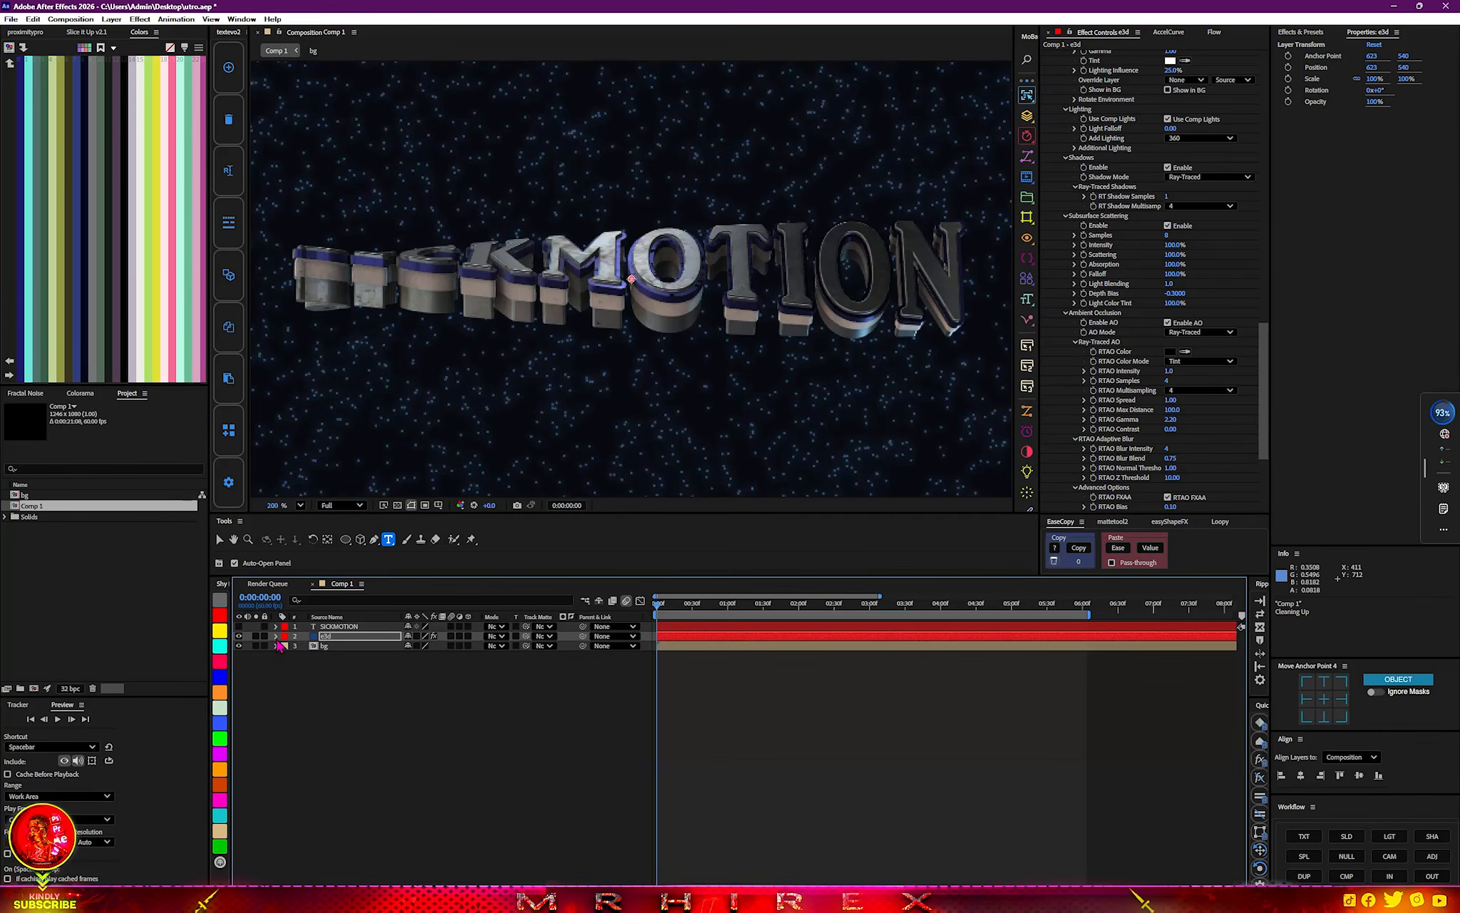
right_click(362, 719)
mouse_move(510, 718)
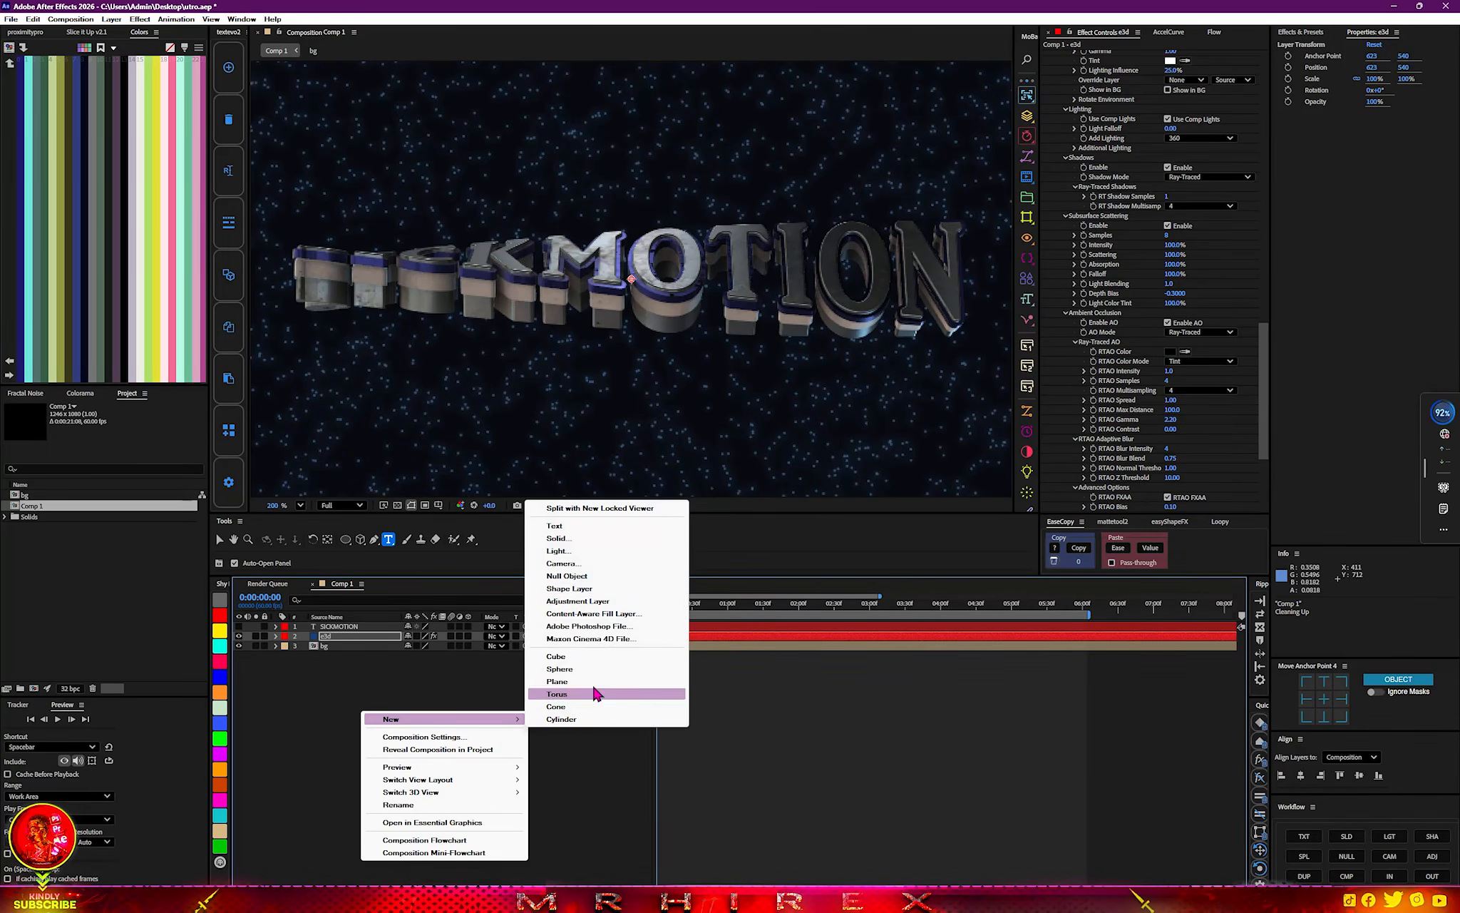
left_click(572, 552)
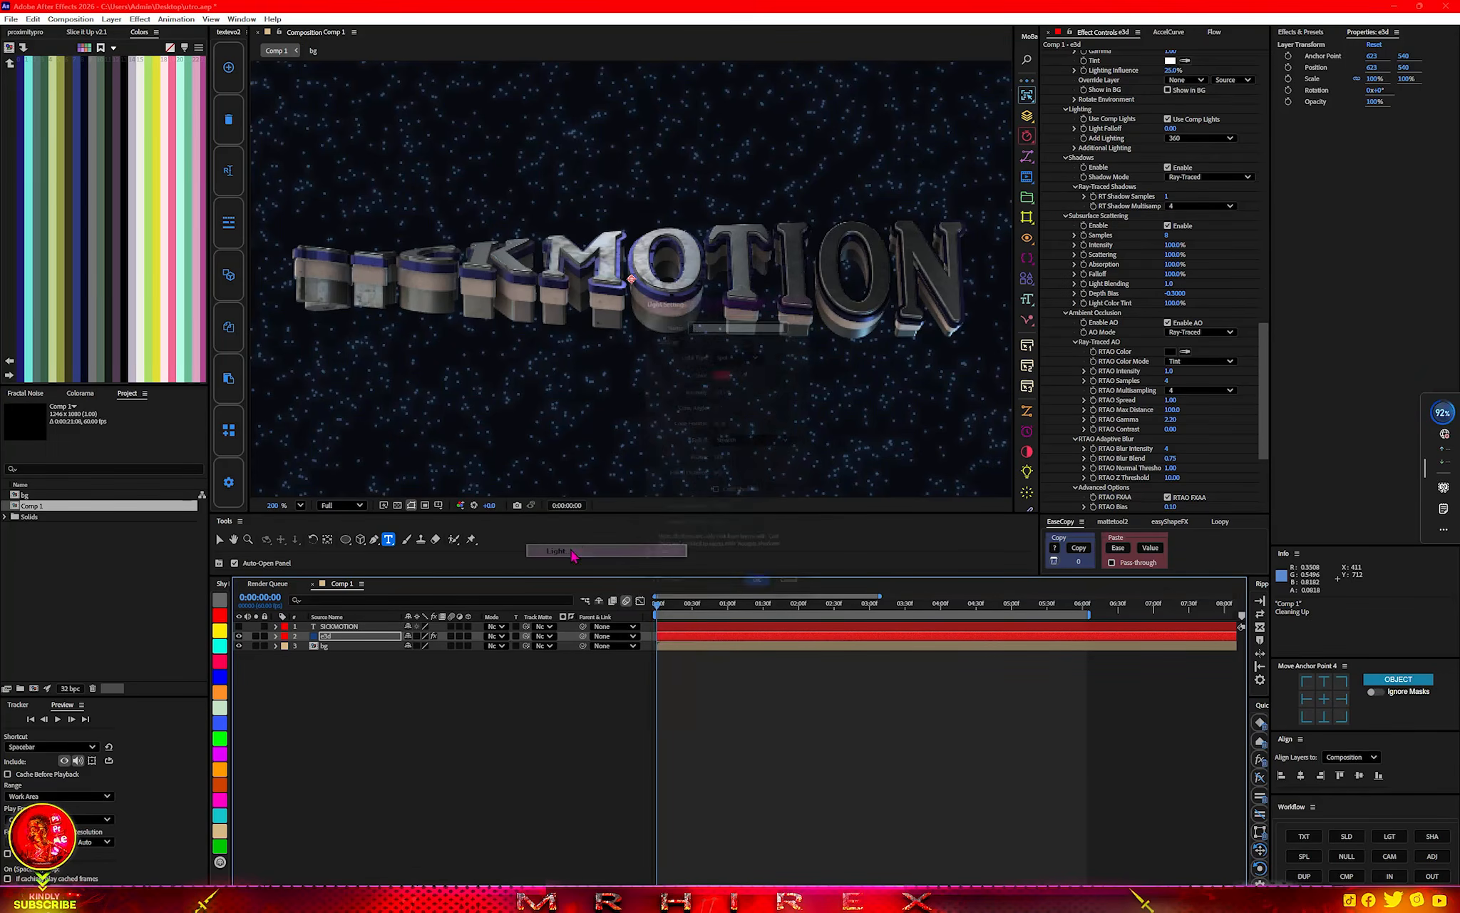
left_click(735, 349)
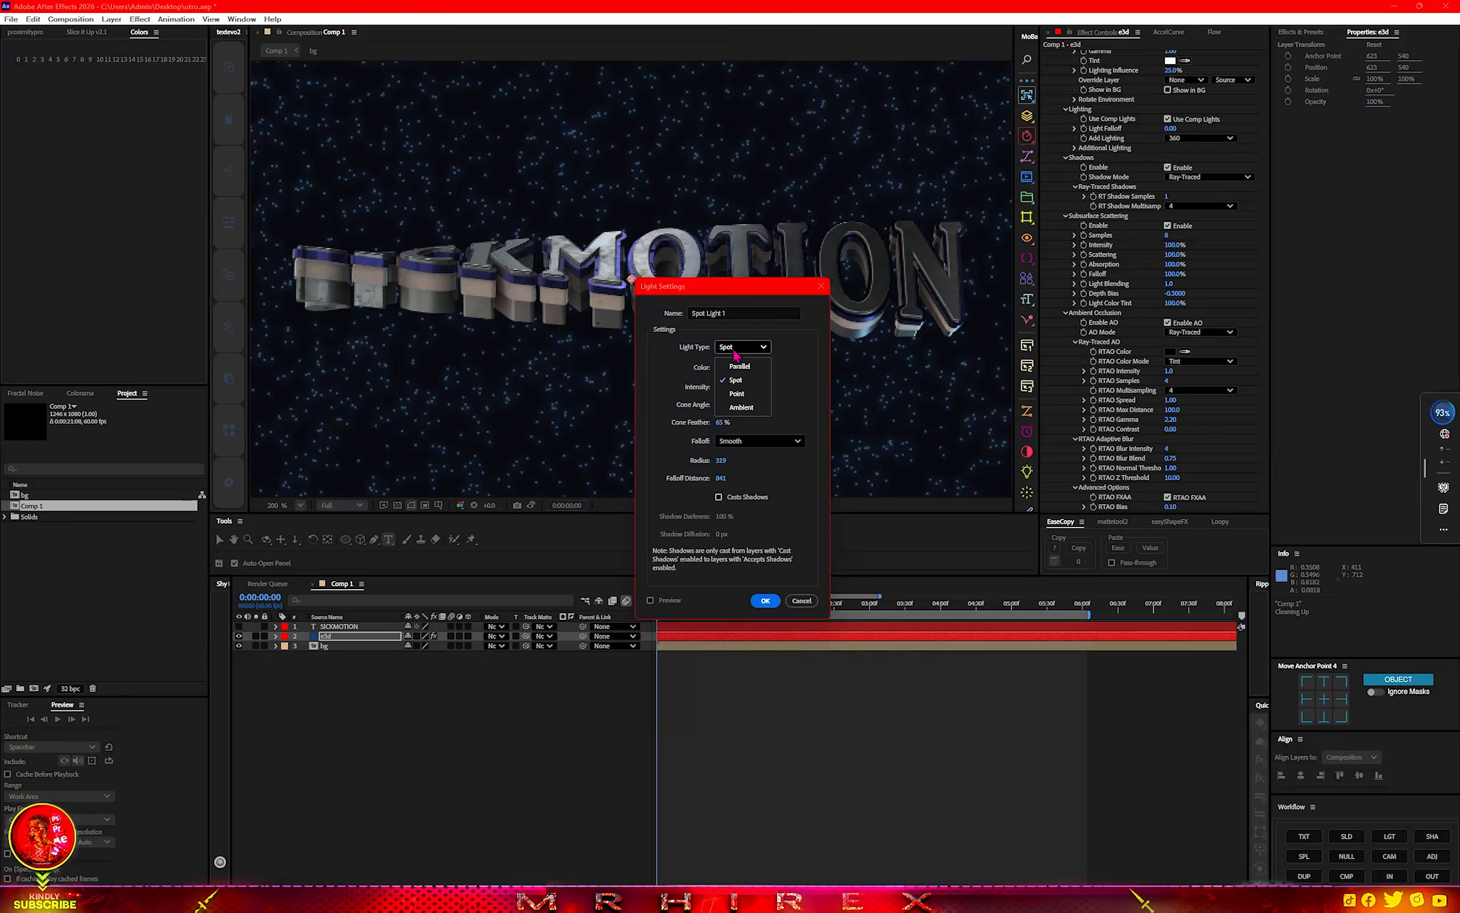
left_click(705, 356)
left_click(719, 367)
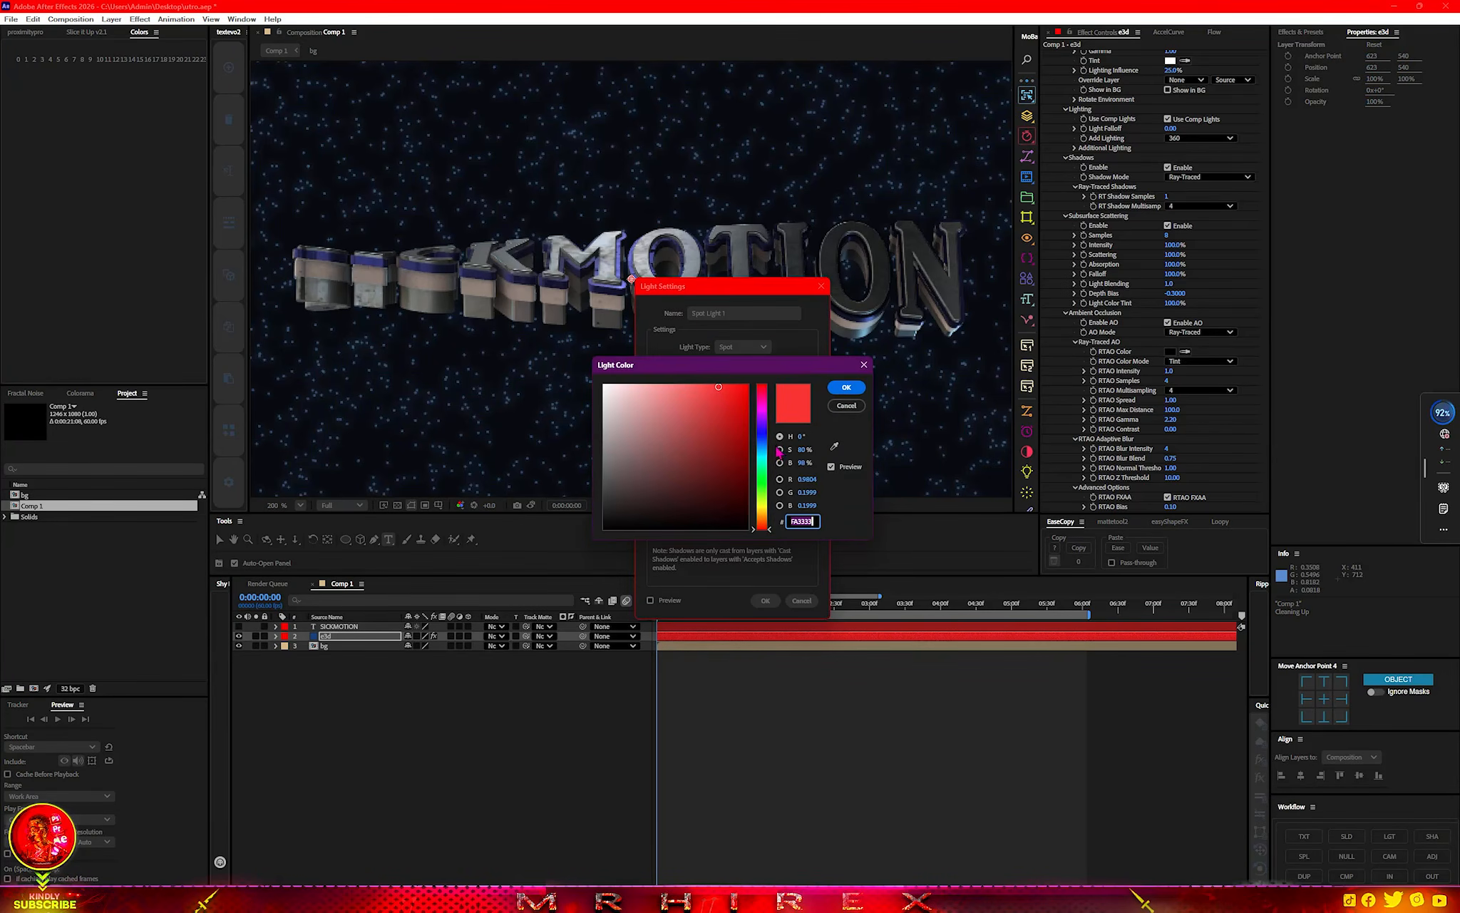
left_click_drag(767, 472, 677, 386)
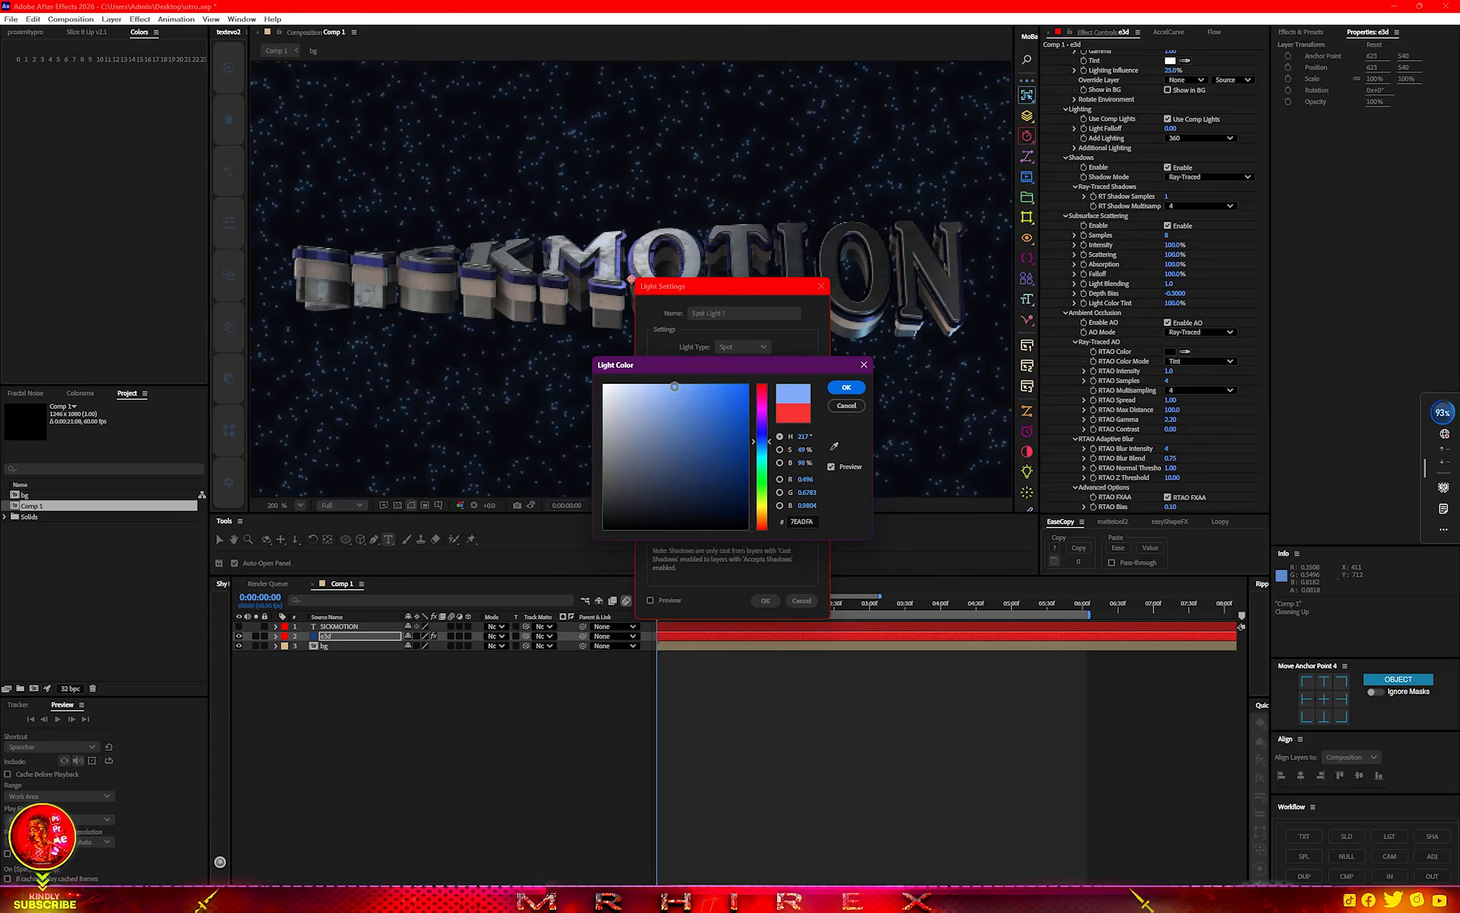
left_click(846, 387)
left_click(765, 600)
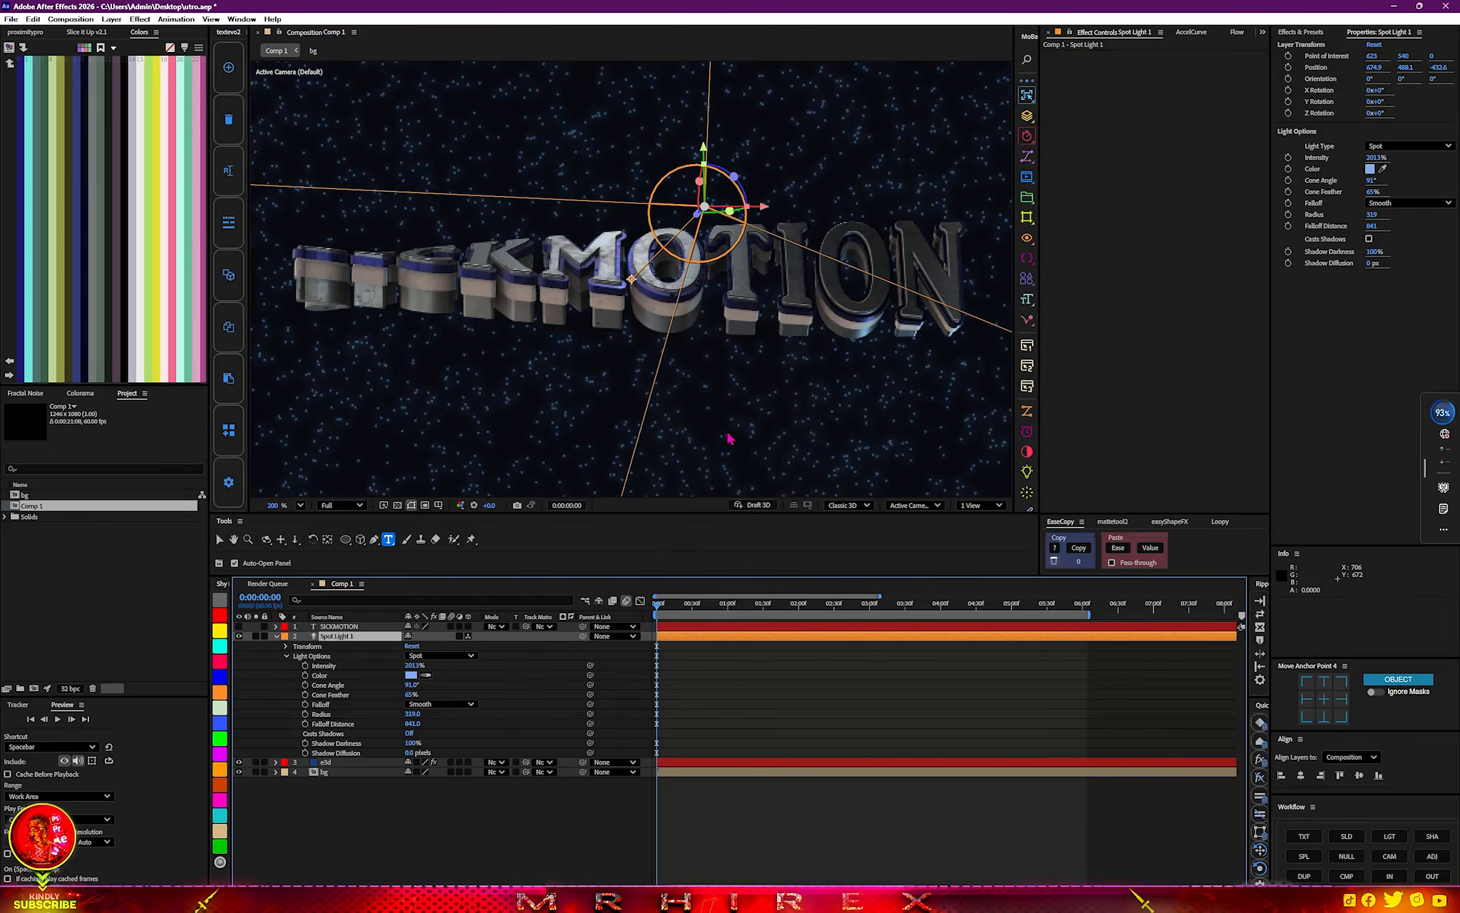
Reduce the spot light's intensity to 810%, judging it on the title at 0:00:02:23.
scroll(731, 436, "down", 5)
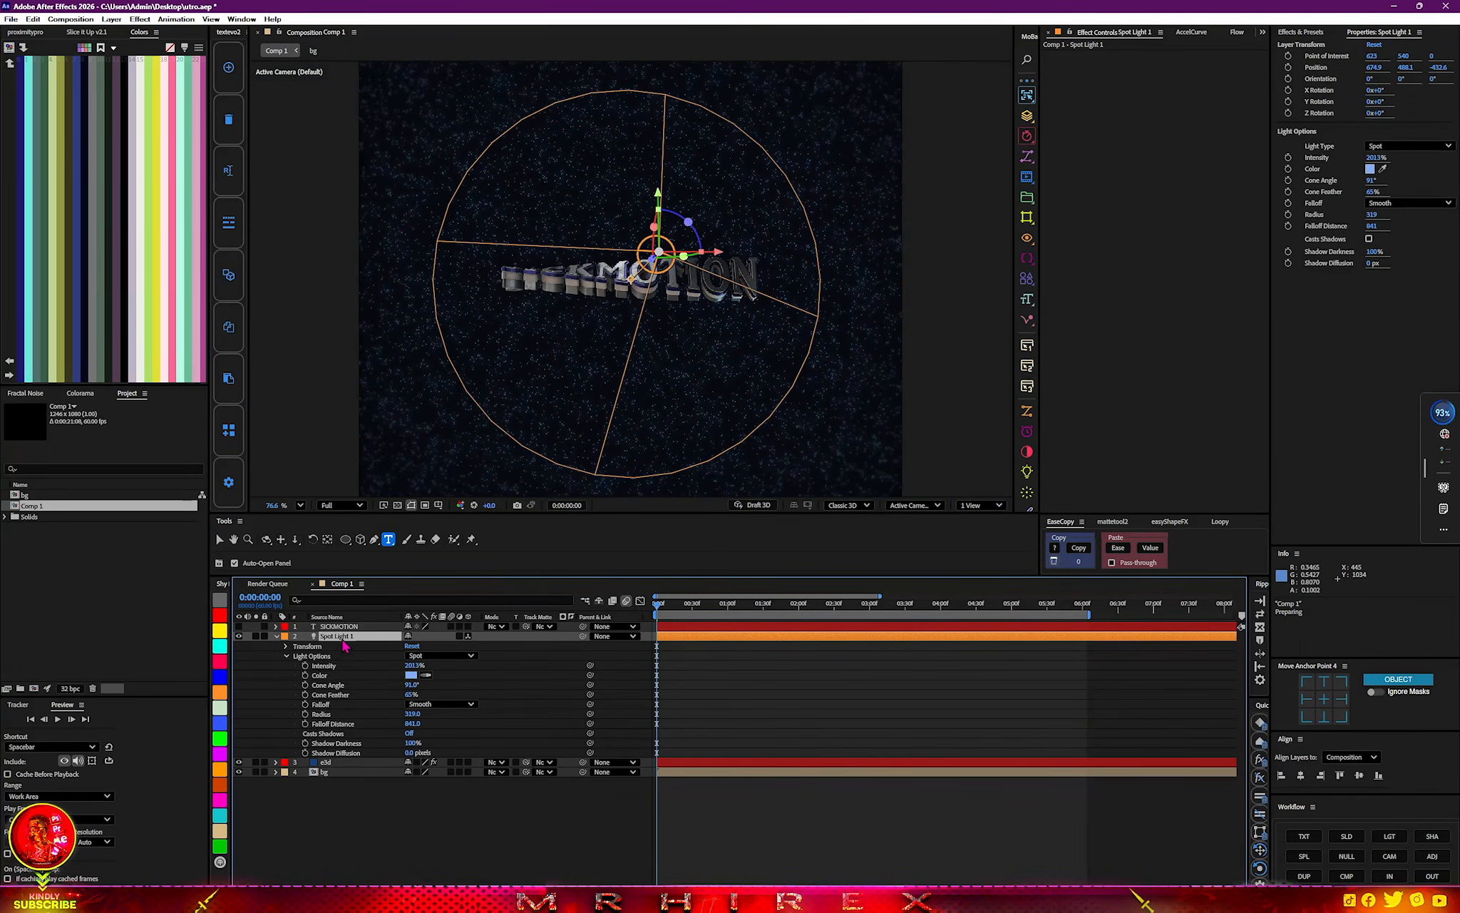
left_click(220, 539)
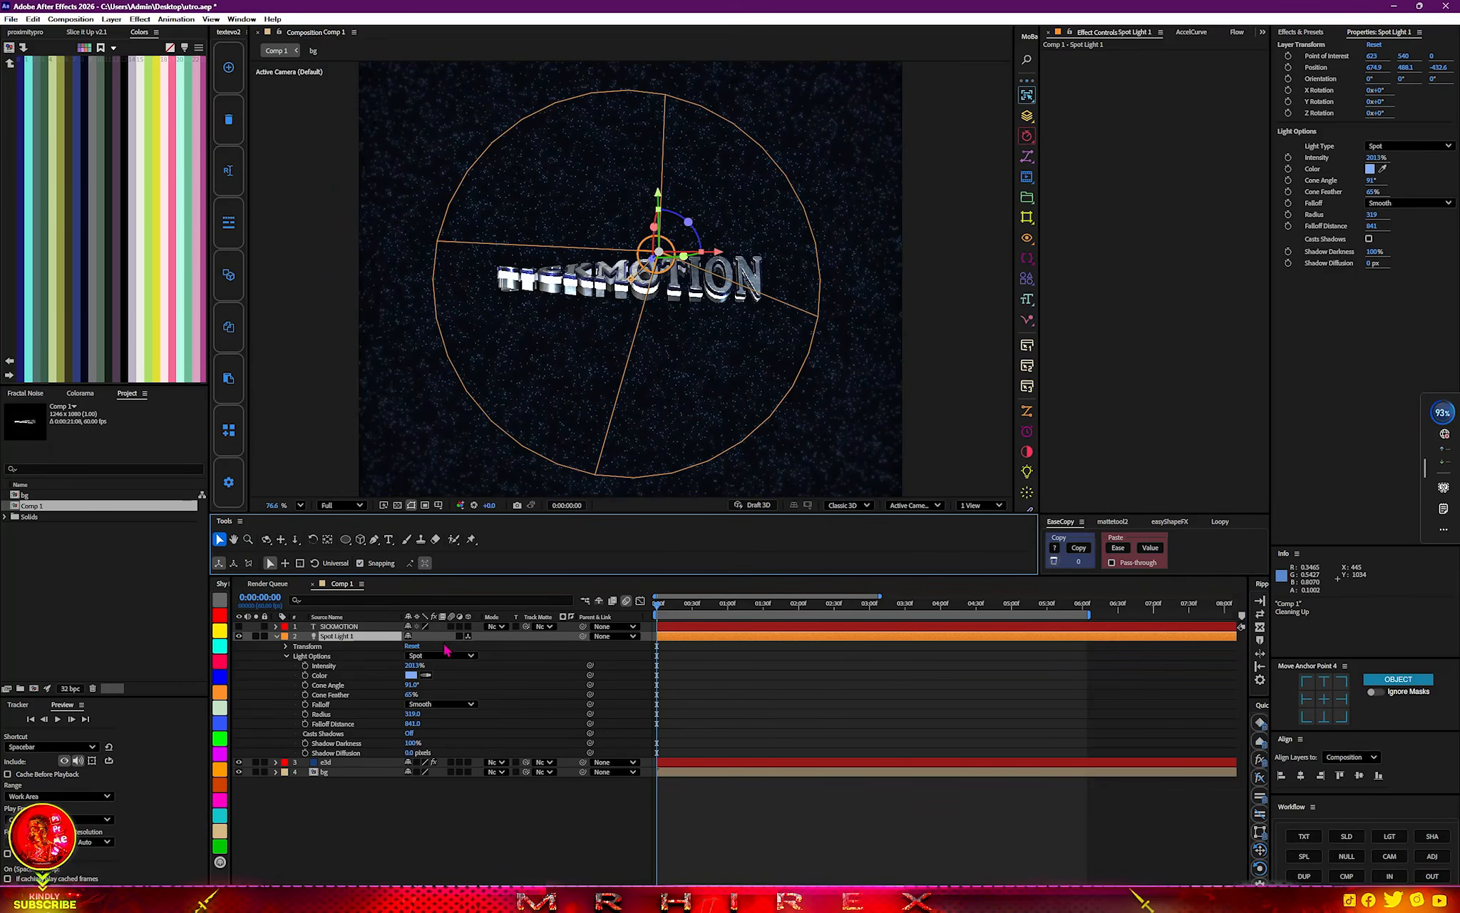
left_click(826, 606)
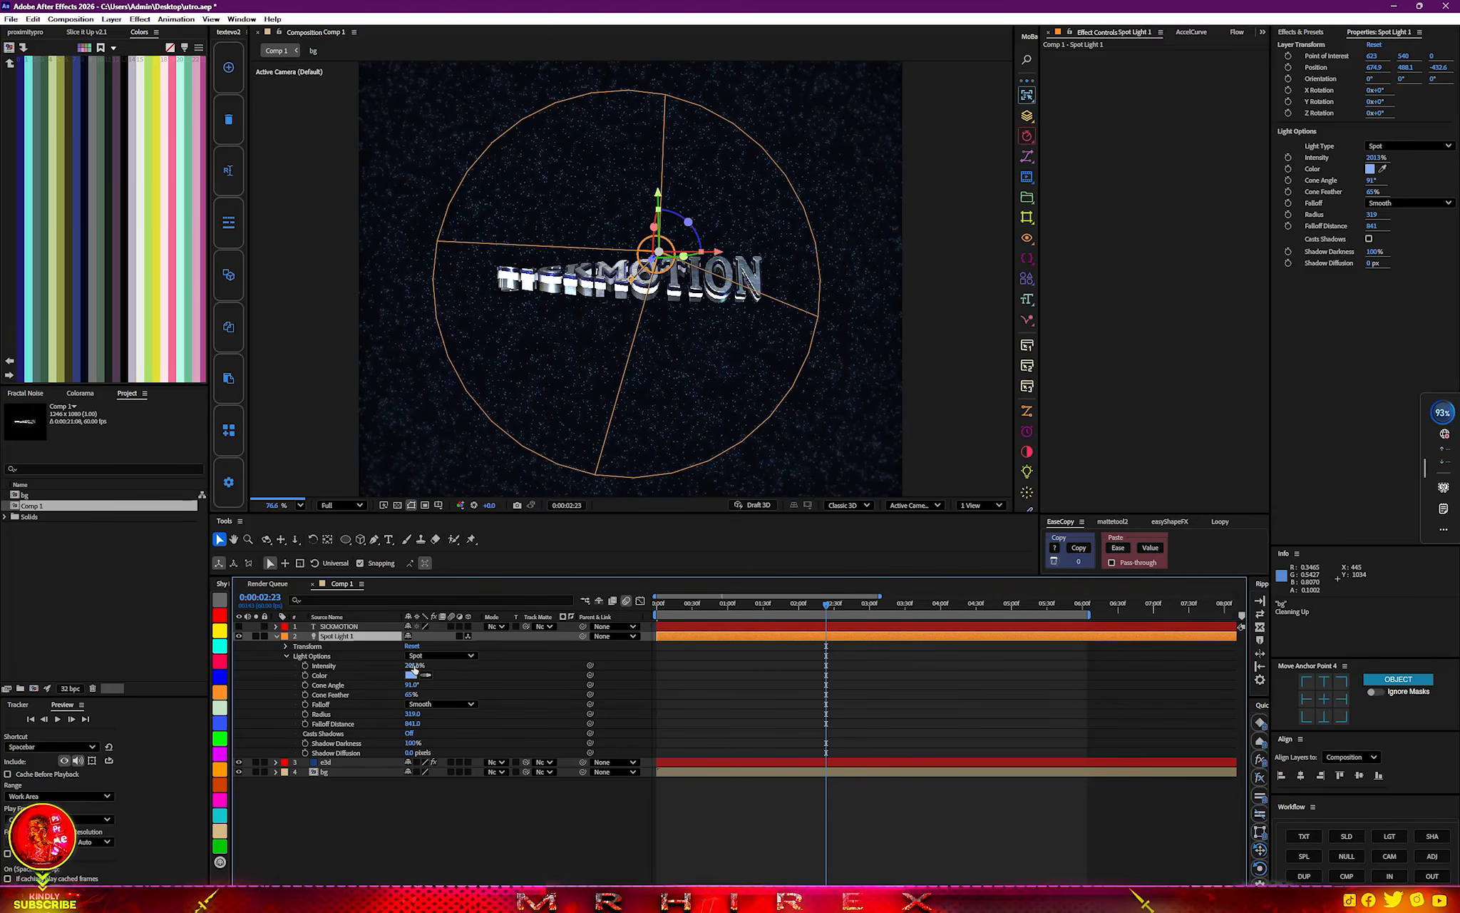
left_click_drag(414, 664, 383, 665)
left_click_drag(291, 669, 2, 671)
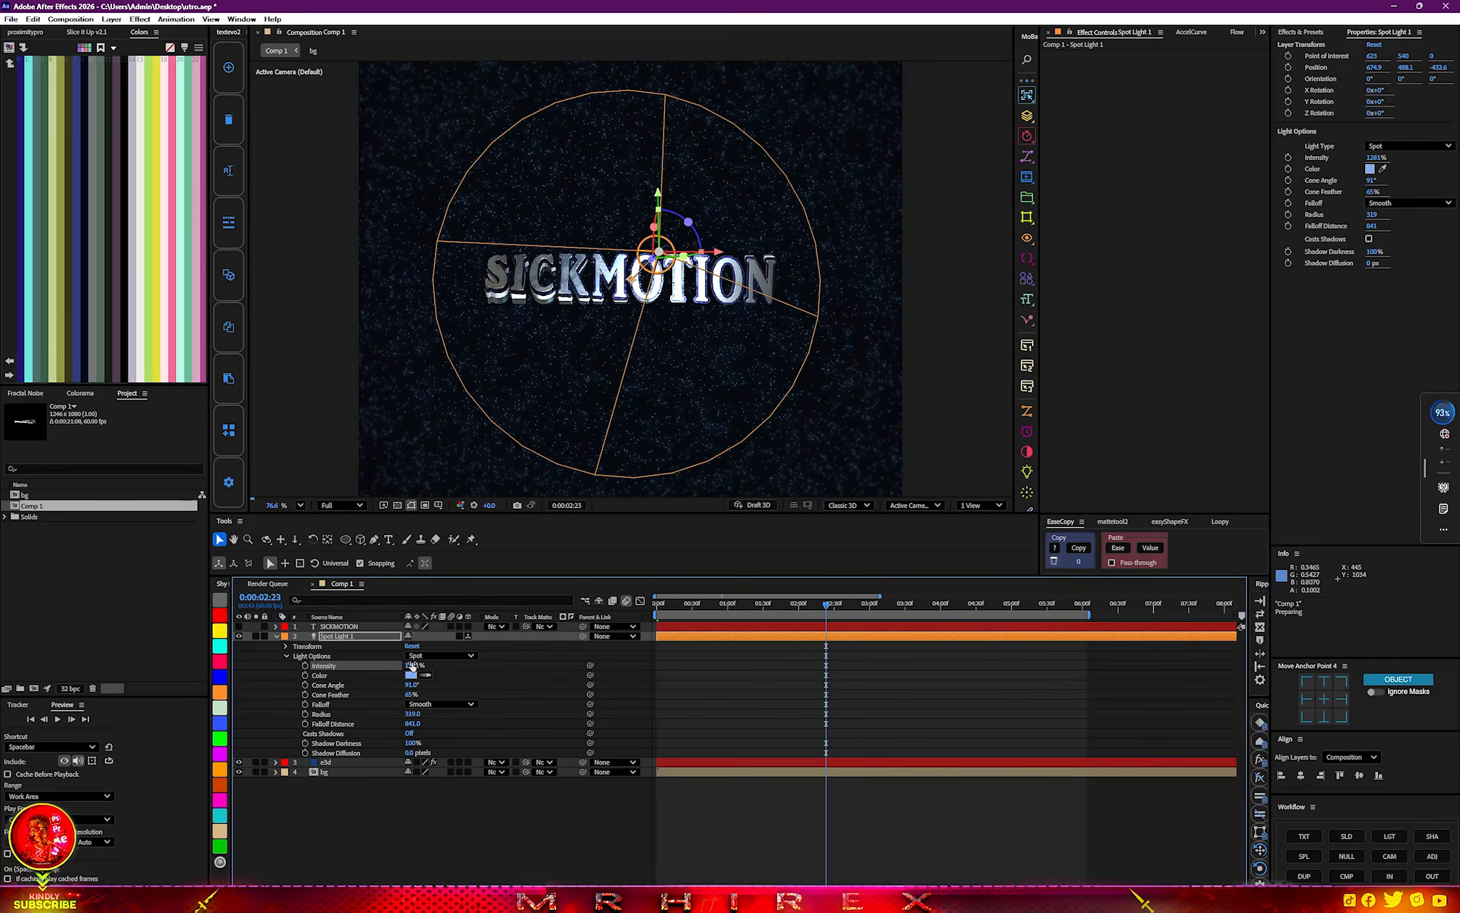
left_click_drag(340, 673, 152, 673)
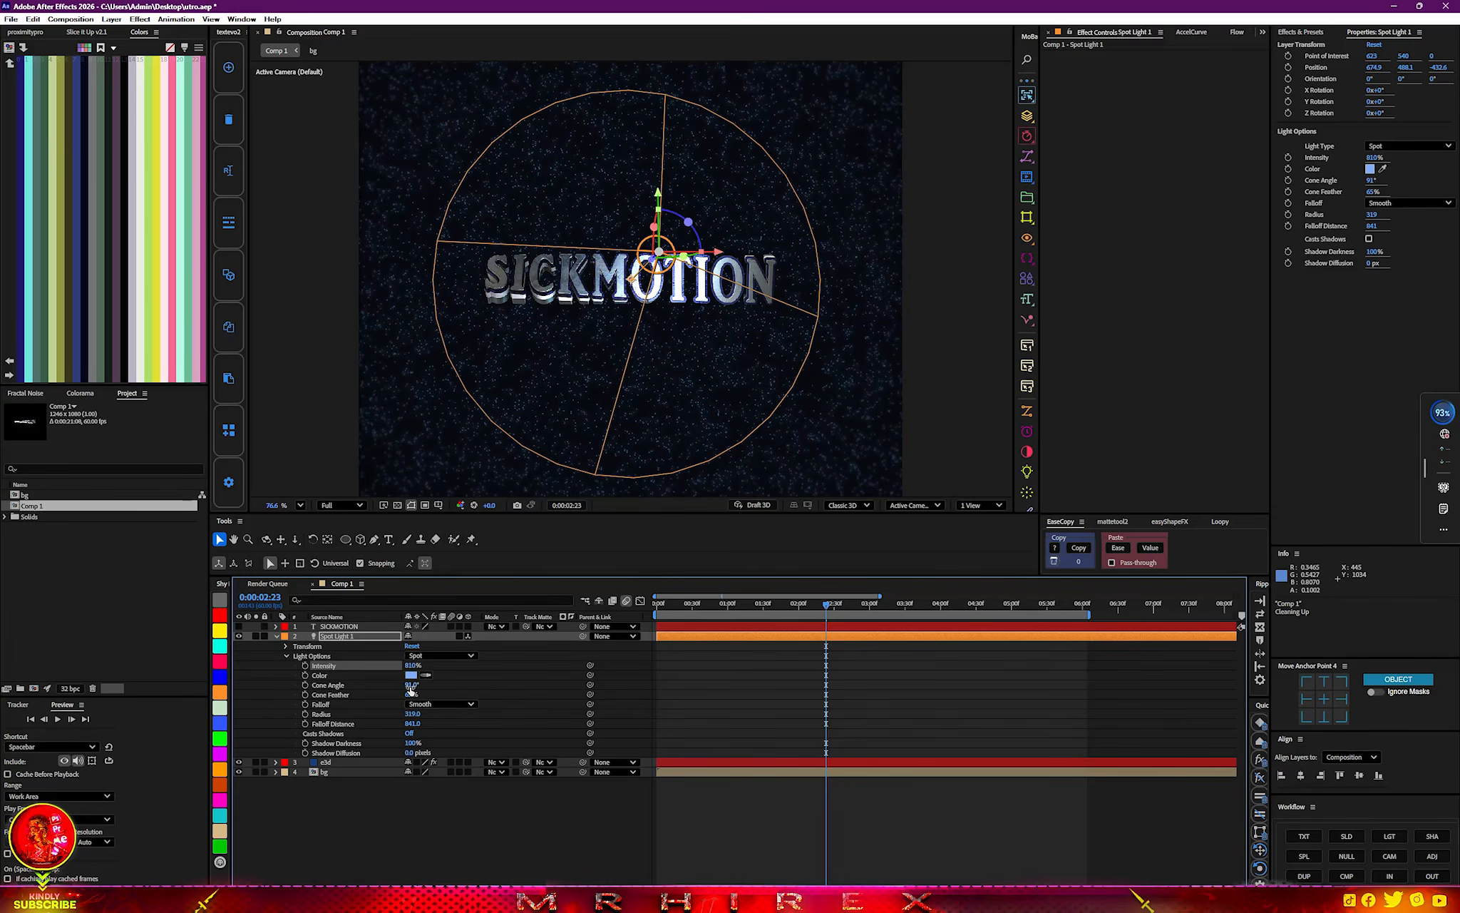
Set the spot light's cone angle to 125° and its cone feather to 89%.
left_click_drag(412, 684, 430, 685)
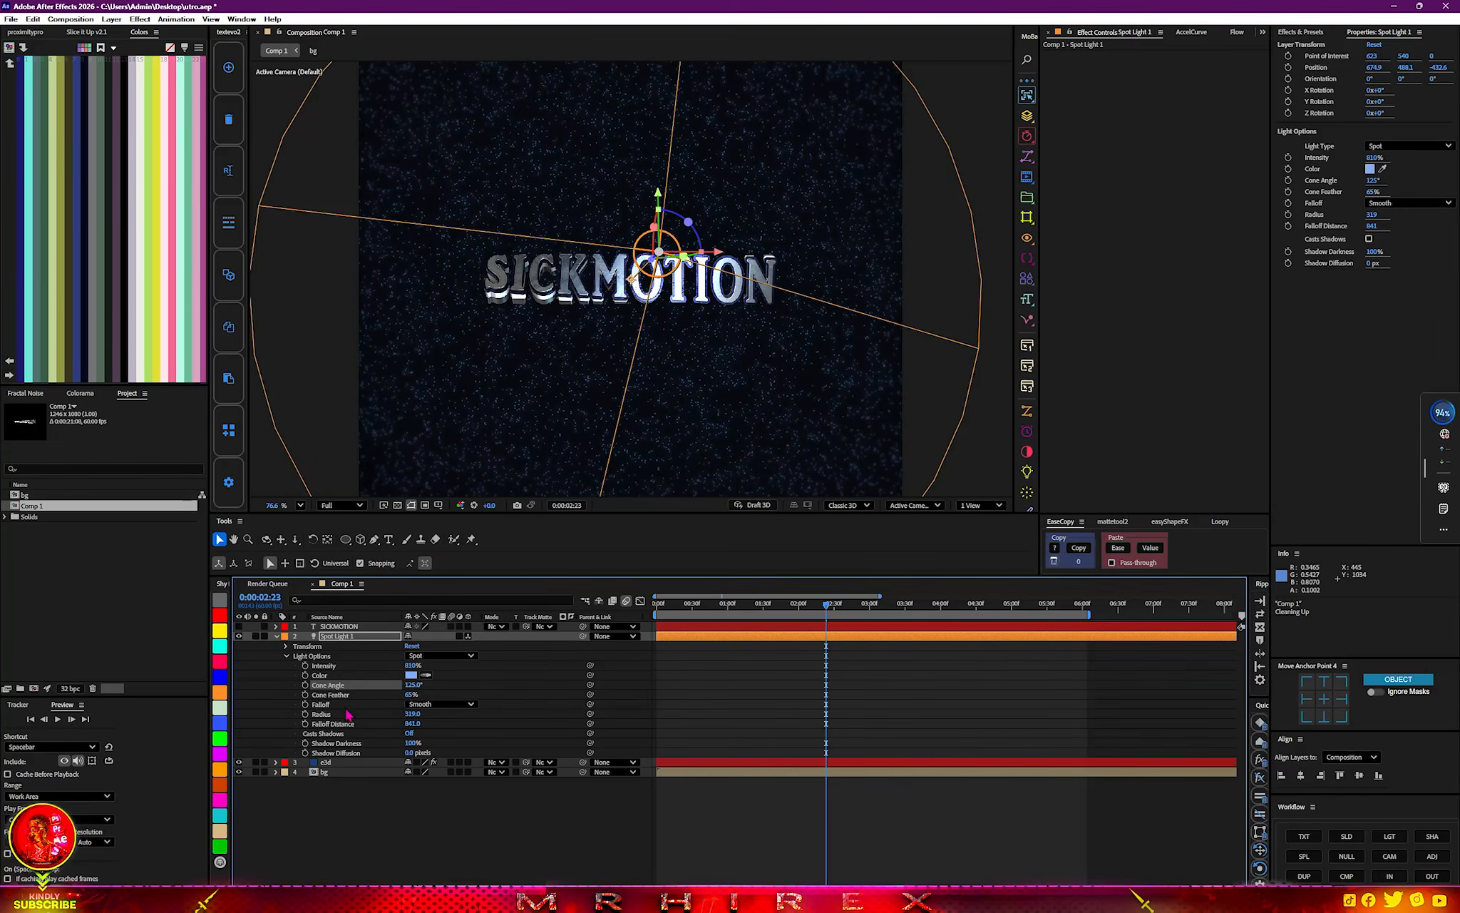
left_click_drag(412, 697, 426, 703)
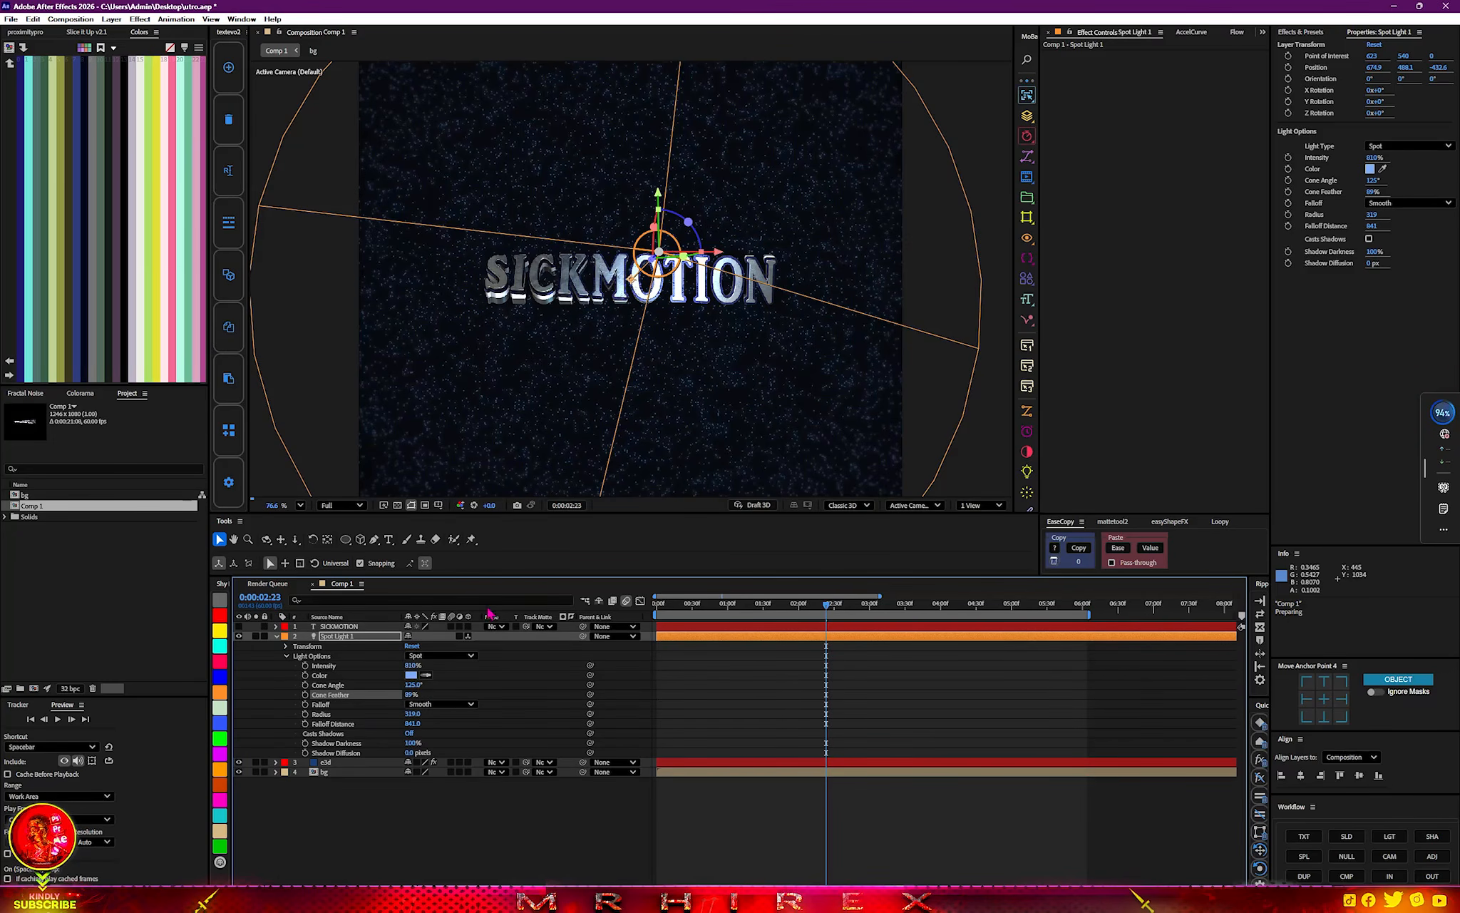
scroll(642, 437, "down", 5)
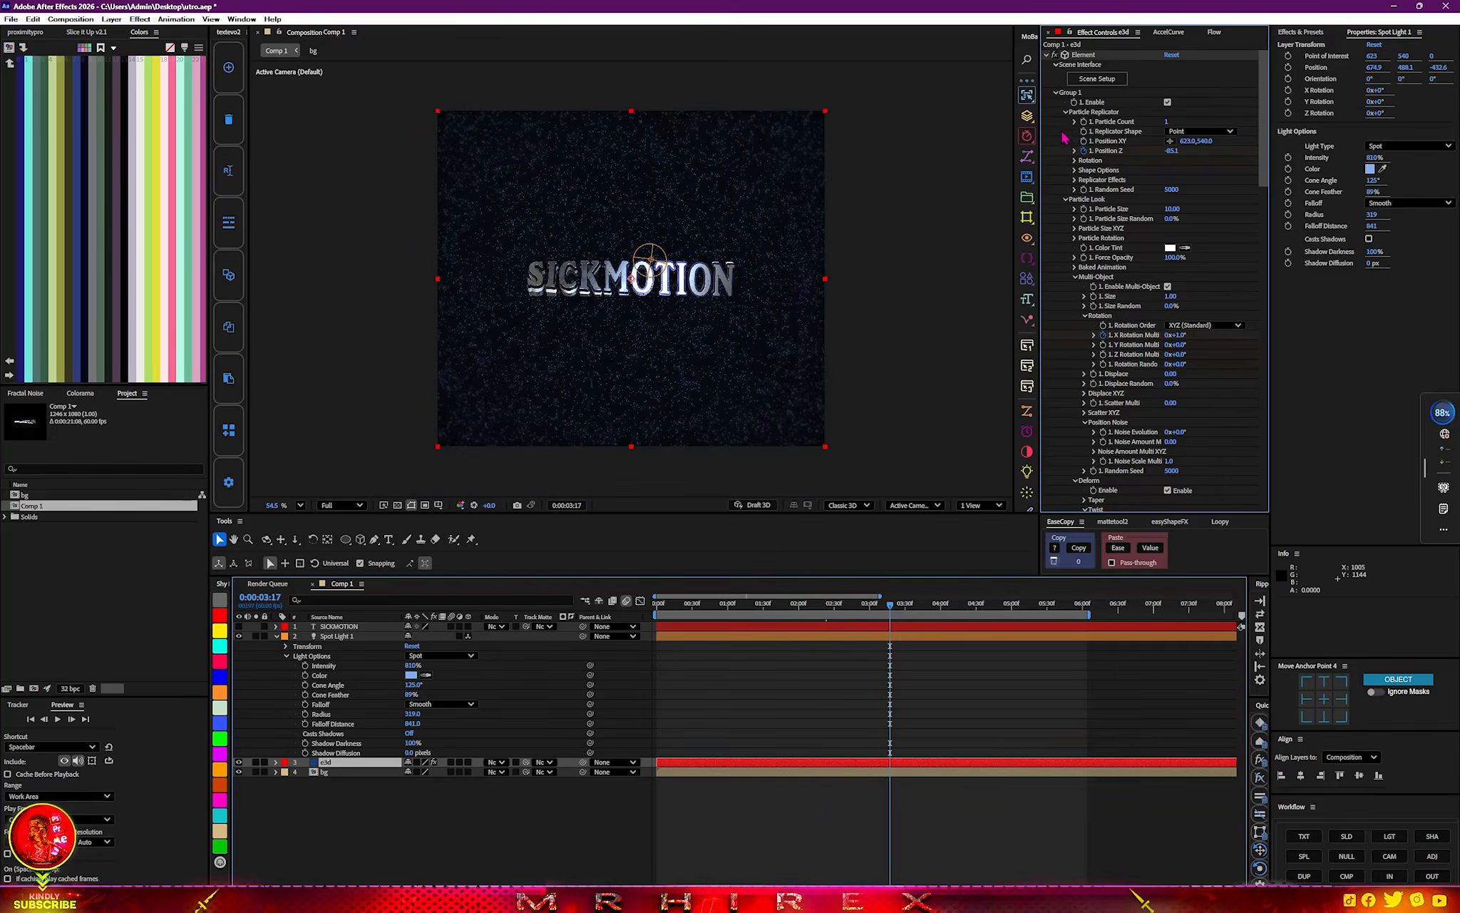
Apply Deep Glow 2 to the e3d layer and lower its exposure to 0.82.
left_click(1056, 93)
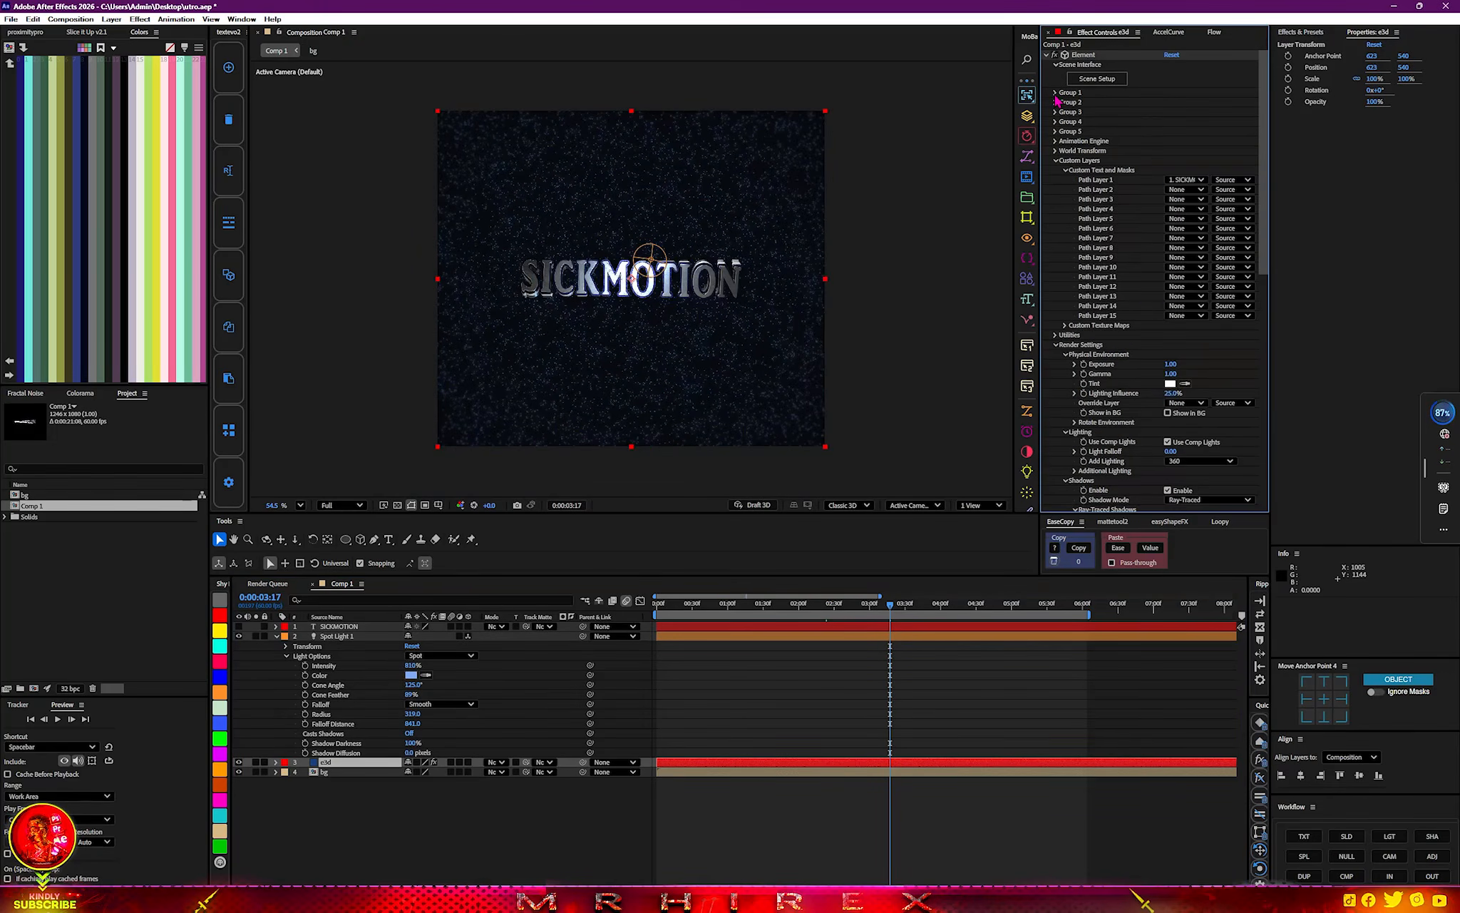
left_click(1056, 163)
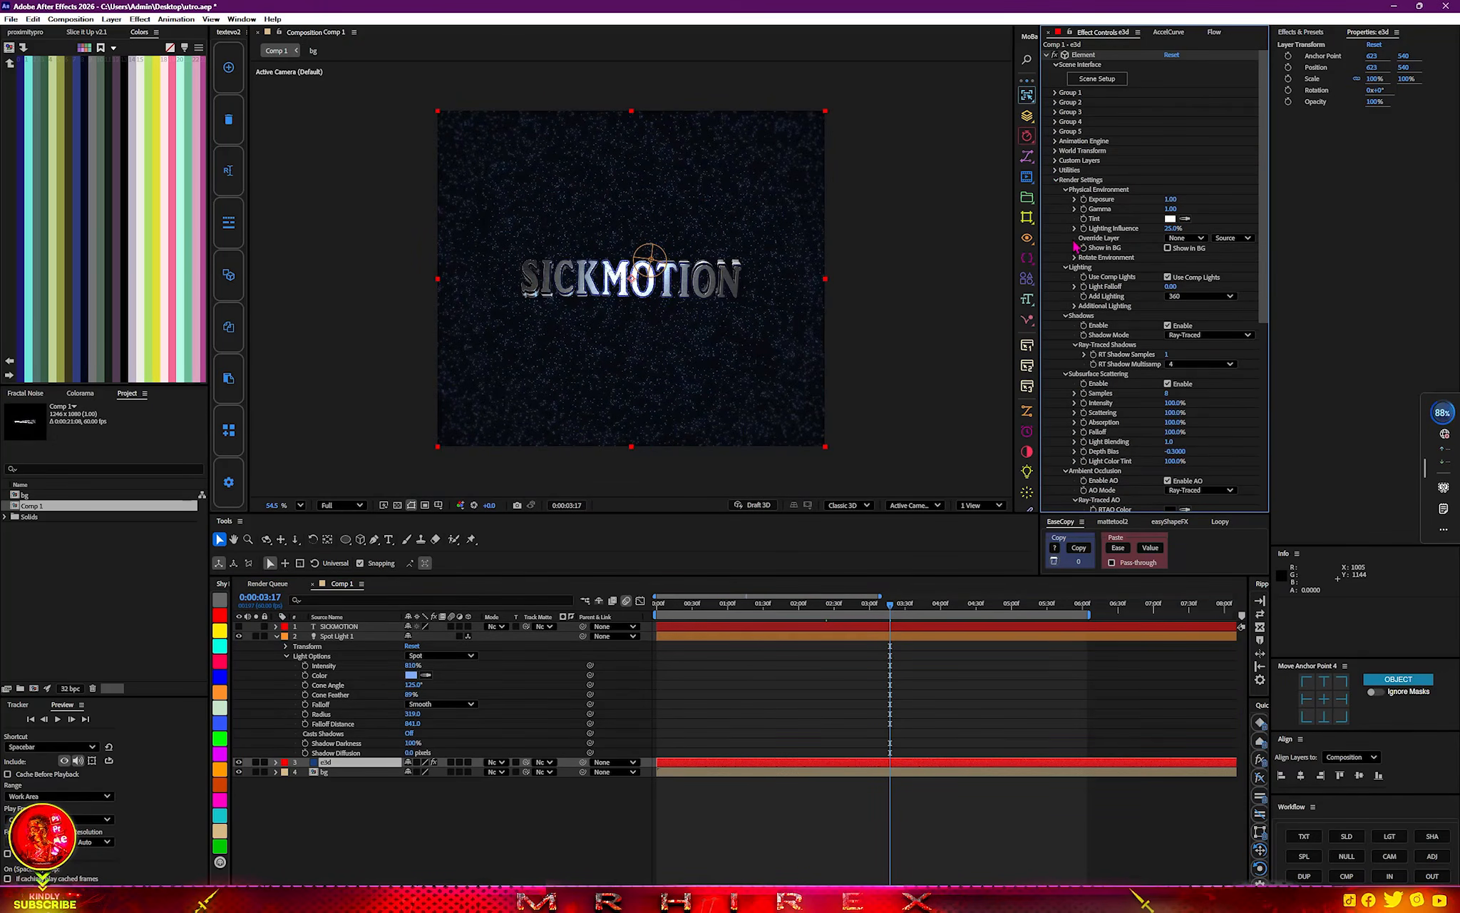
left_click(1056, 181)
key("ctrl+space")
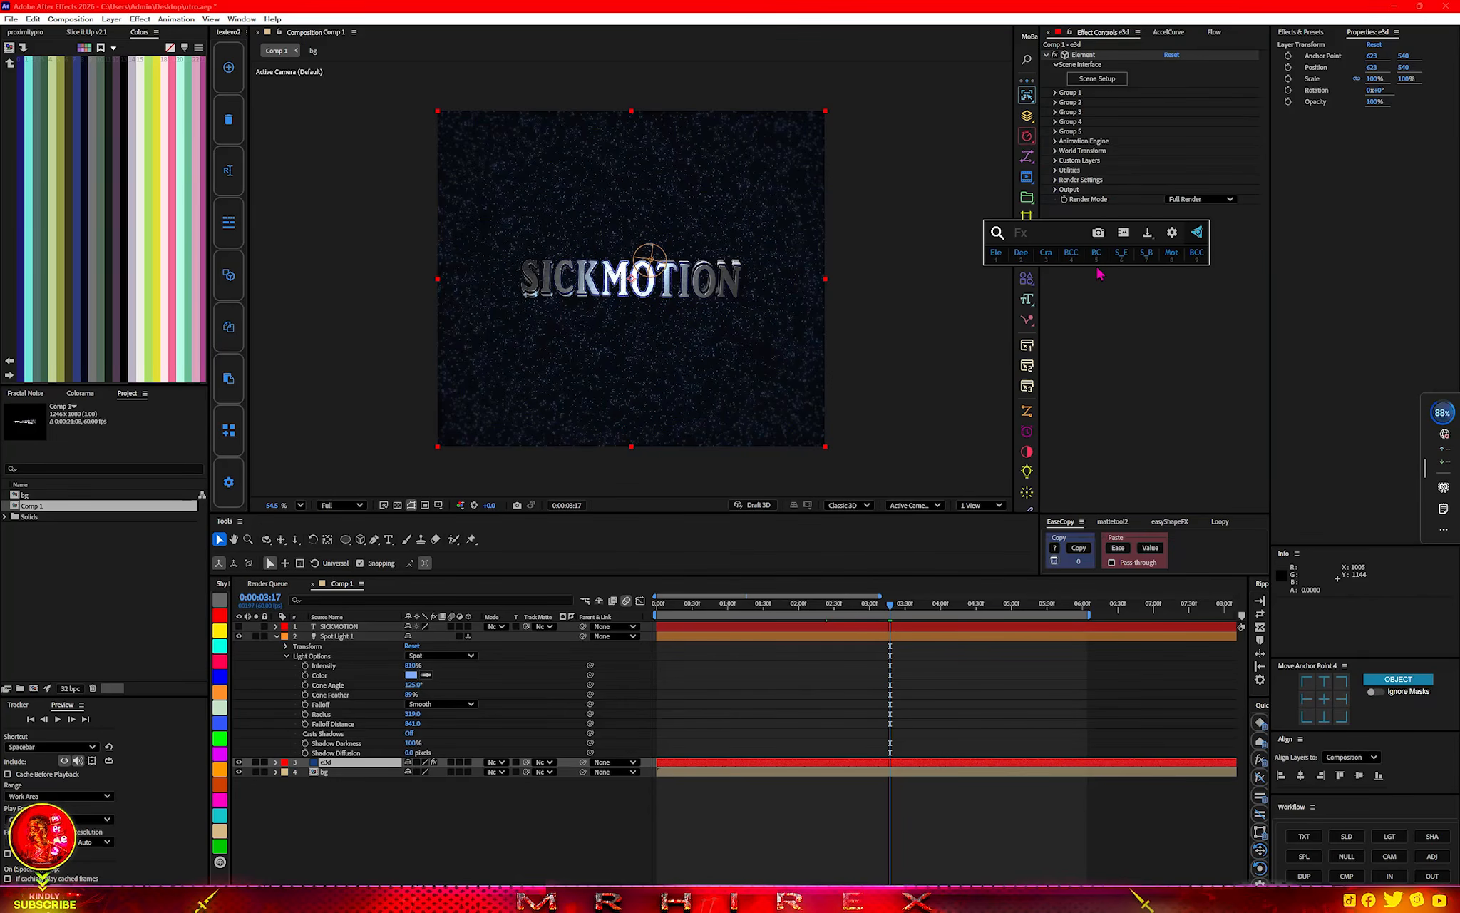
type("dee")
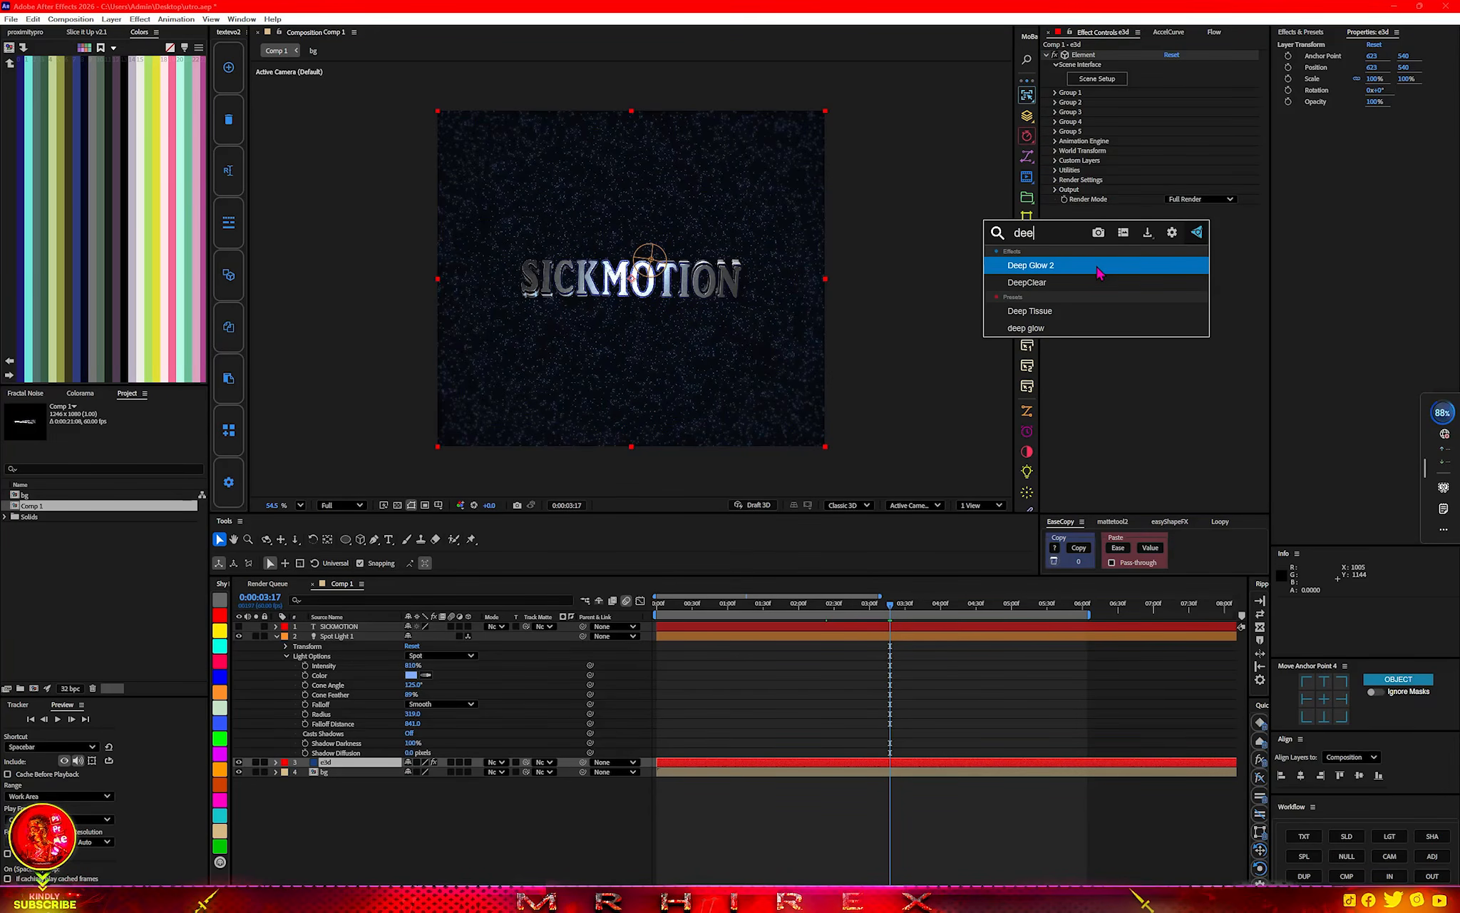
key("Return")
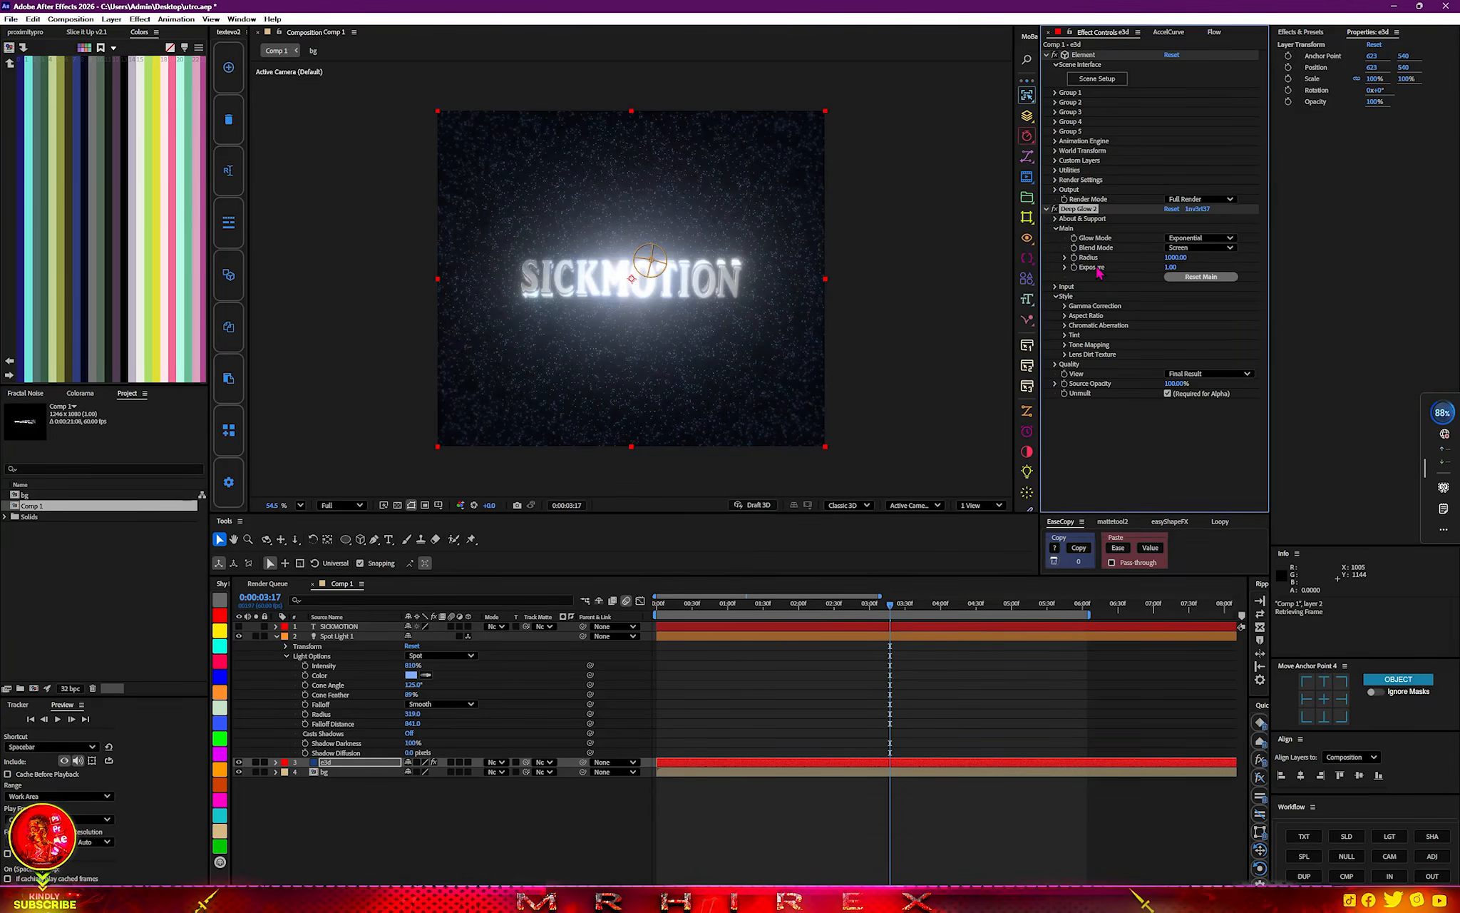
scroll(711, 289, "up", 1)
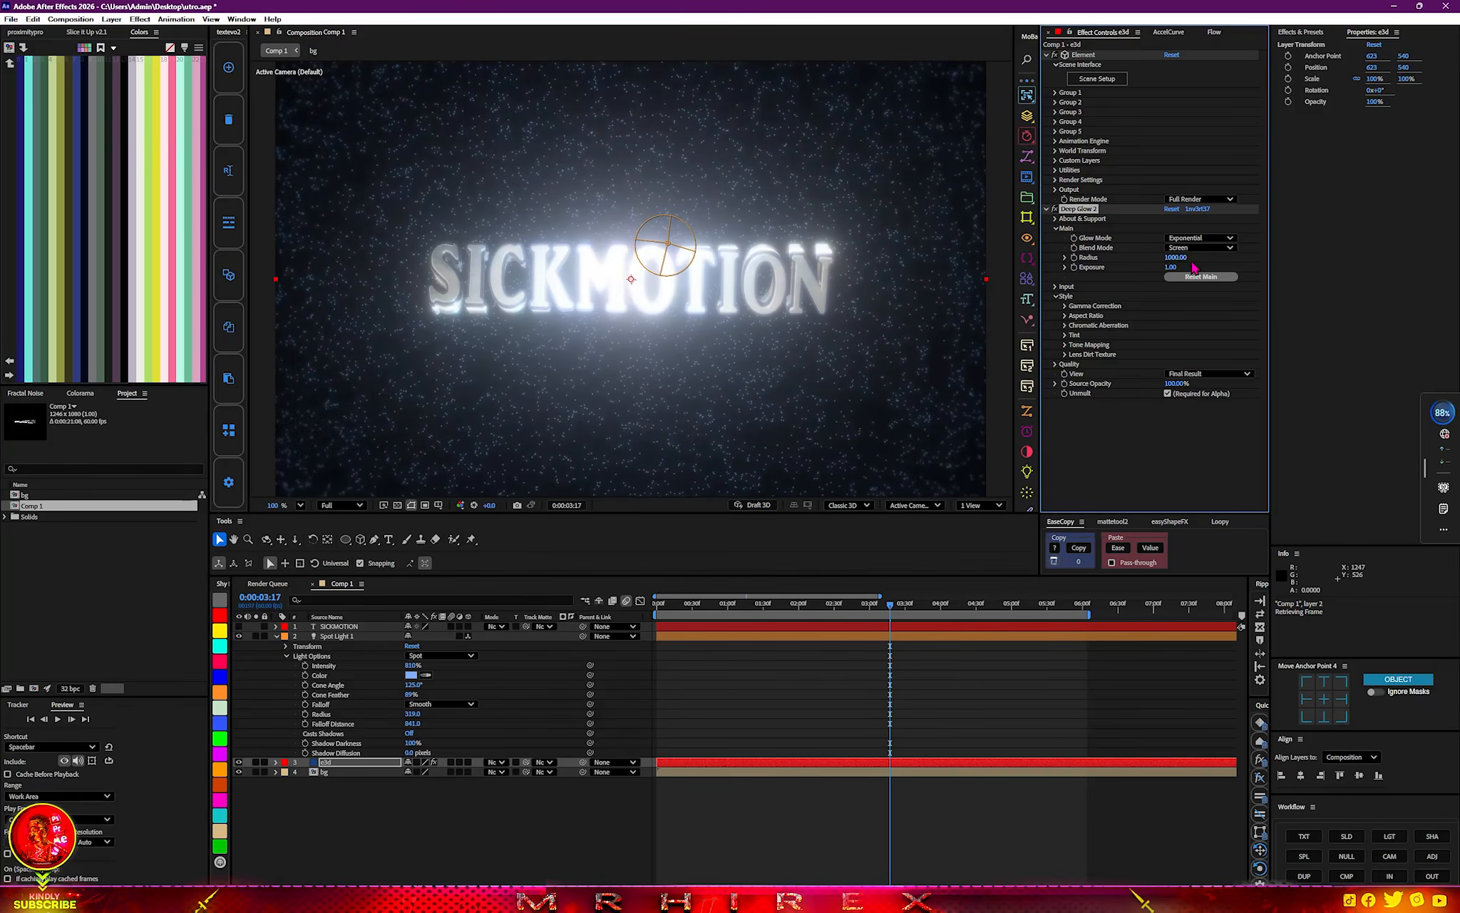
left_click_drag(1152, 270, 1070, 271)
left_click(1111, 422)
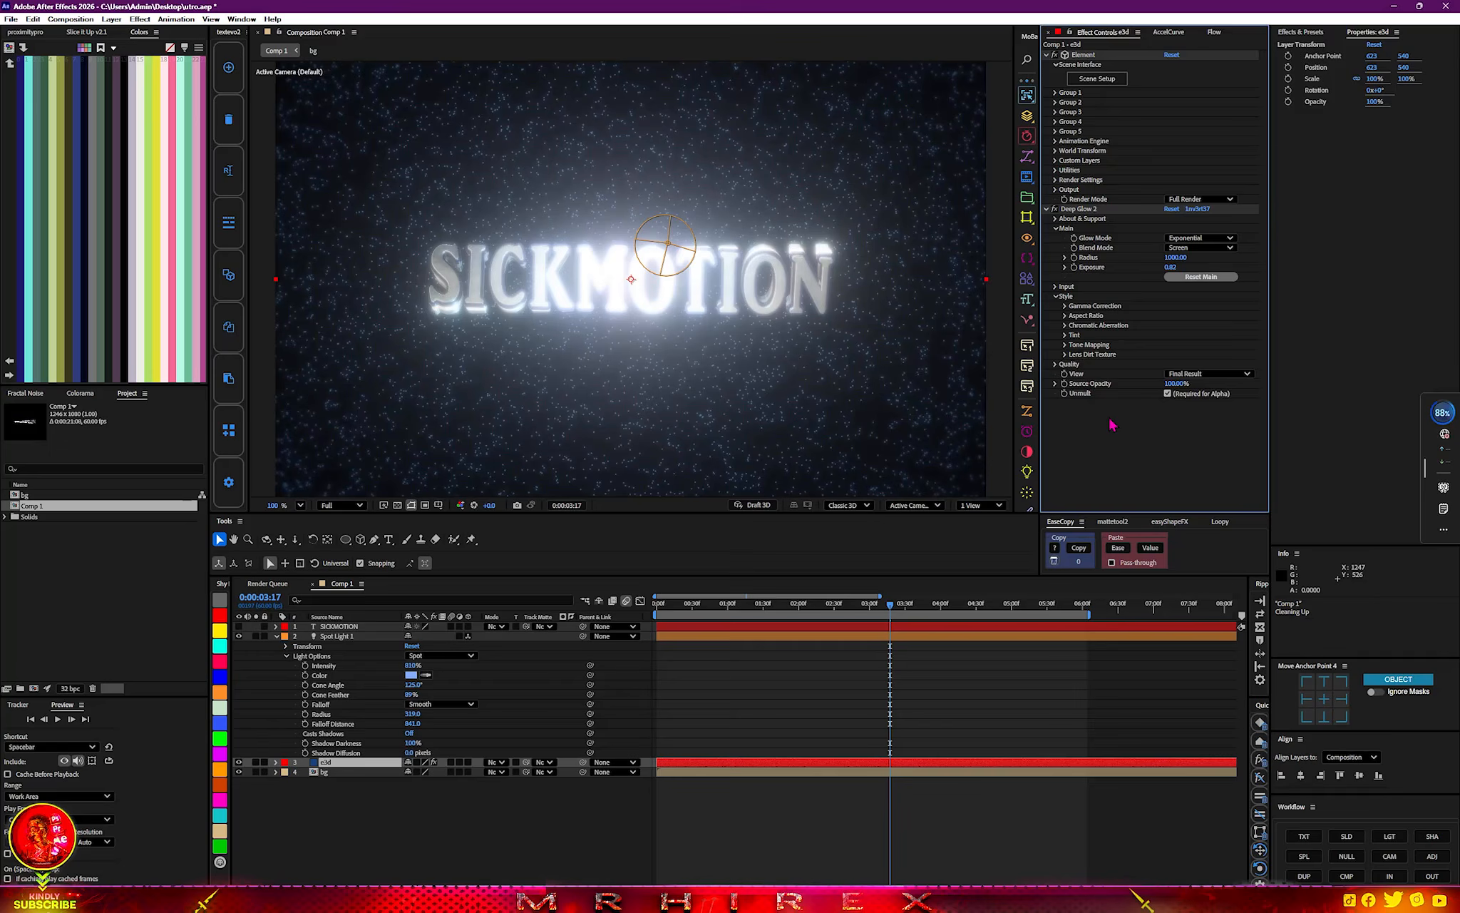
Apply a Drop Shadow effect to the e3d layer.
key("ctrl+space")
type("drop")
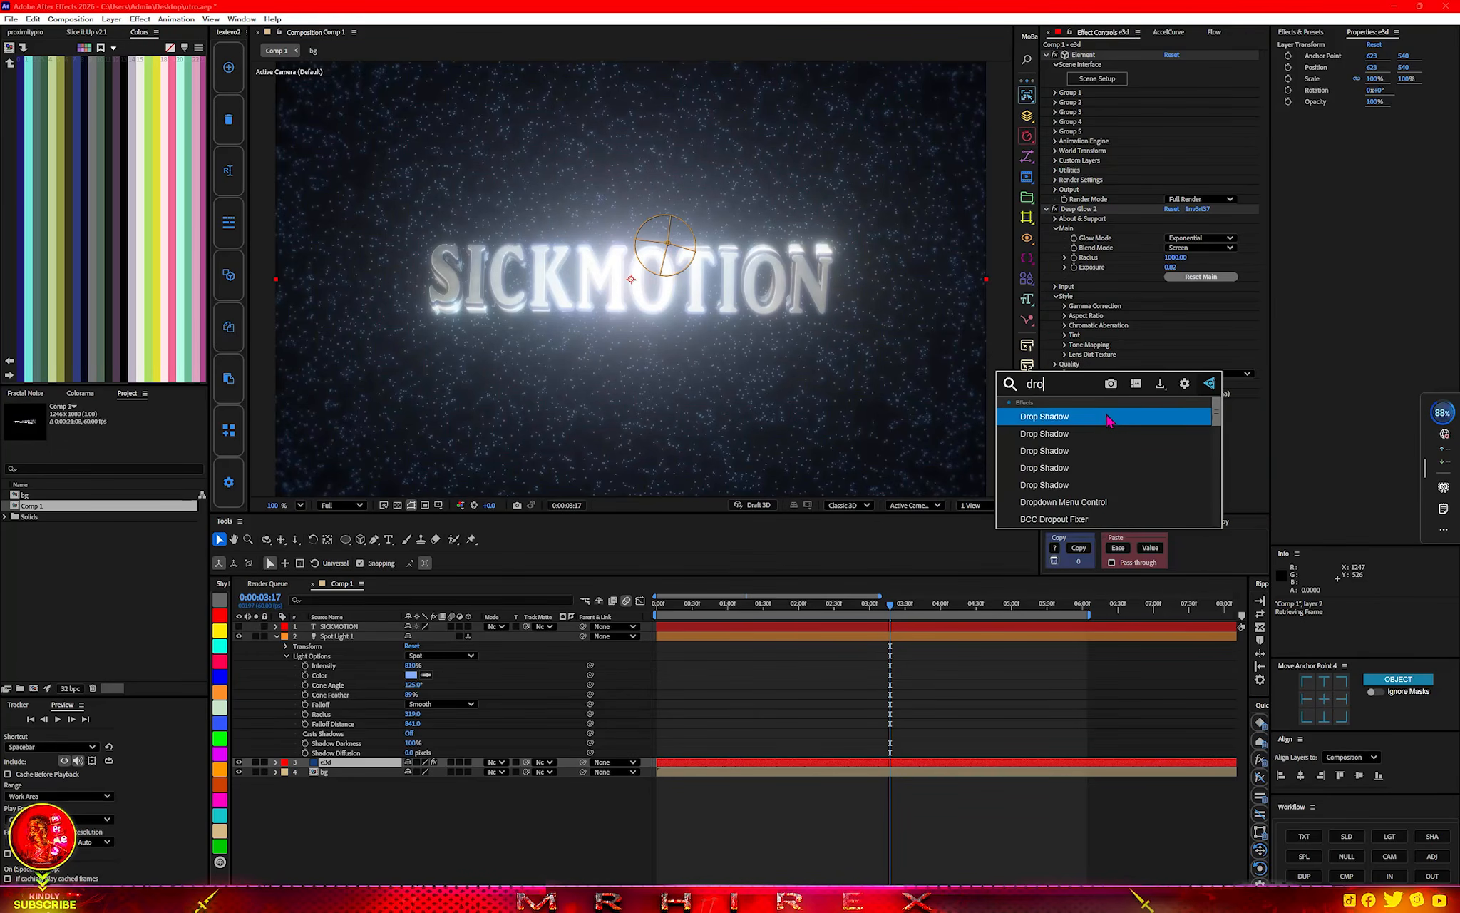
left_click(1062, 488)
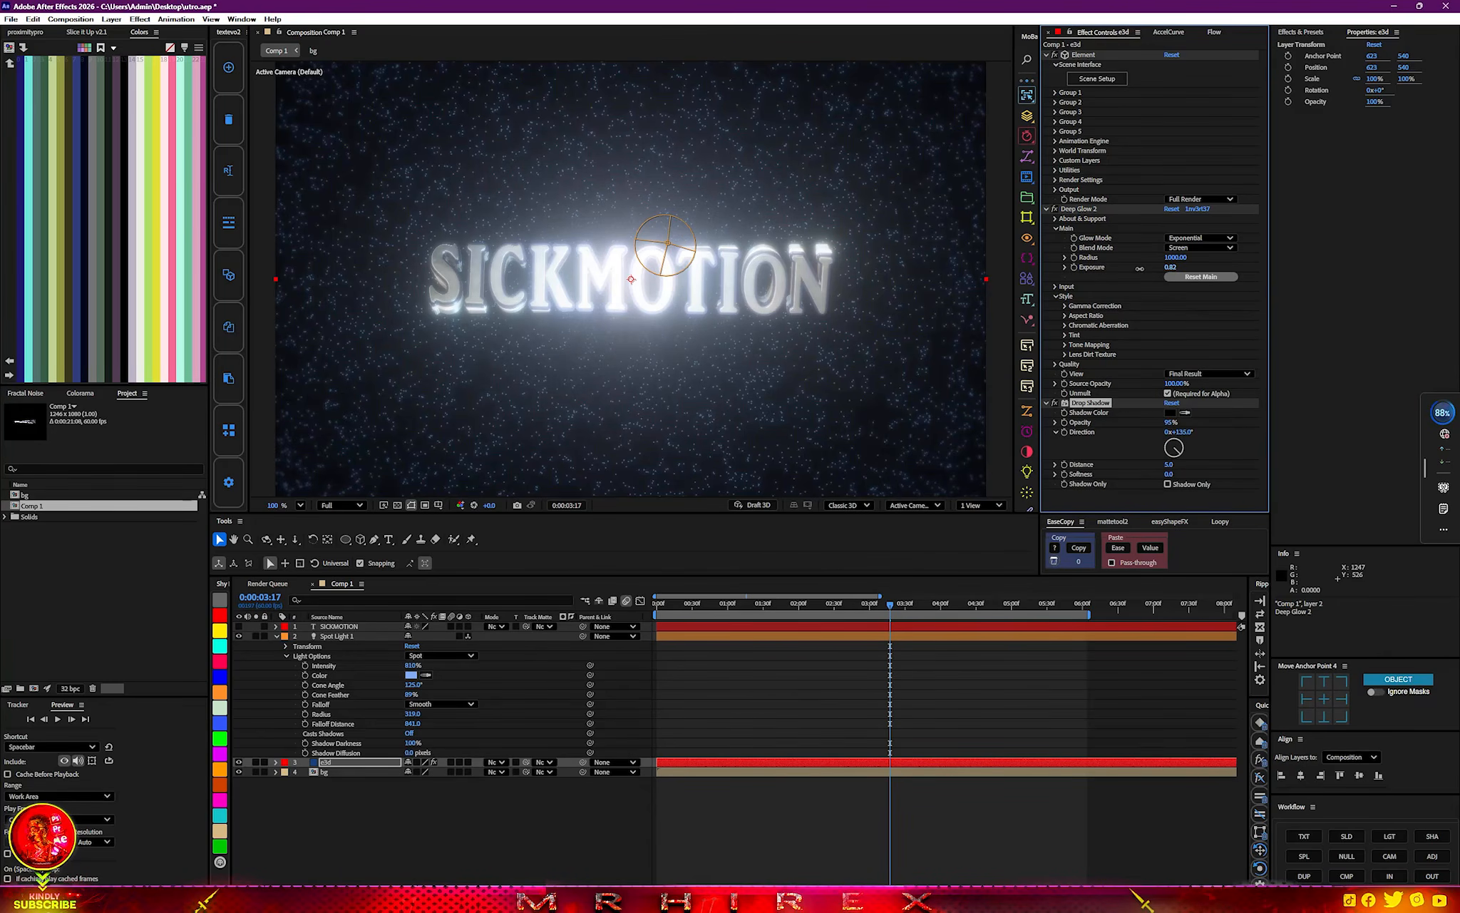
Lower the Deep Glow 2 exposure to 0.72 and set its input threshold to 23%.
left_click_drag(1170, 266, 1116, 268)
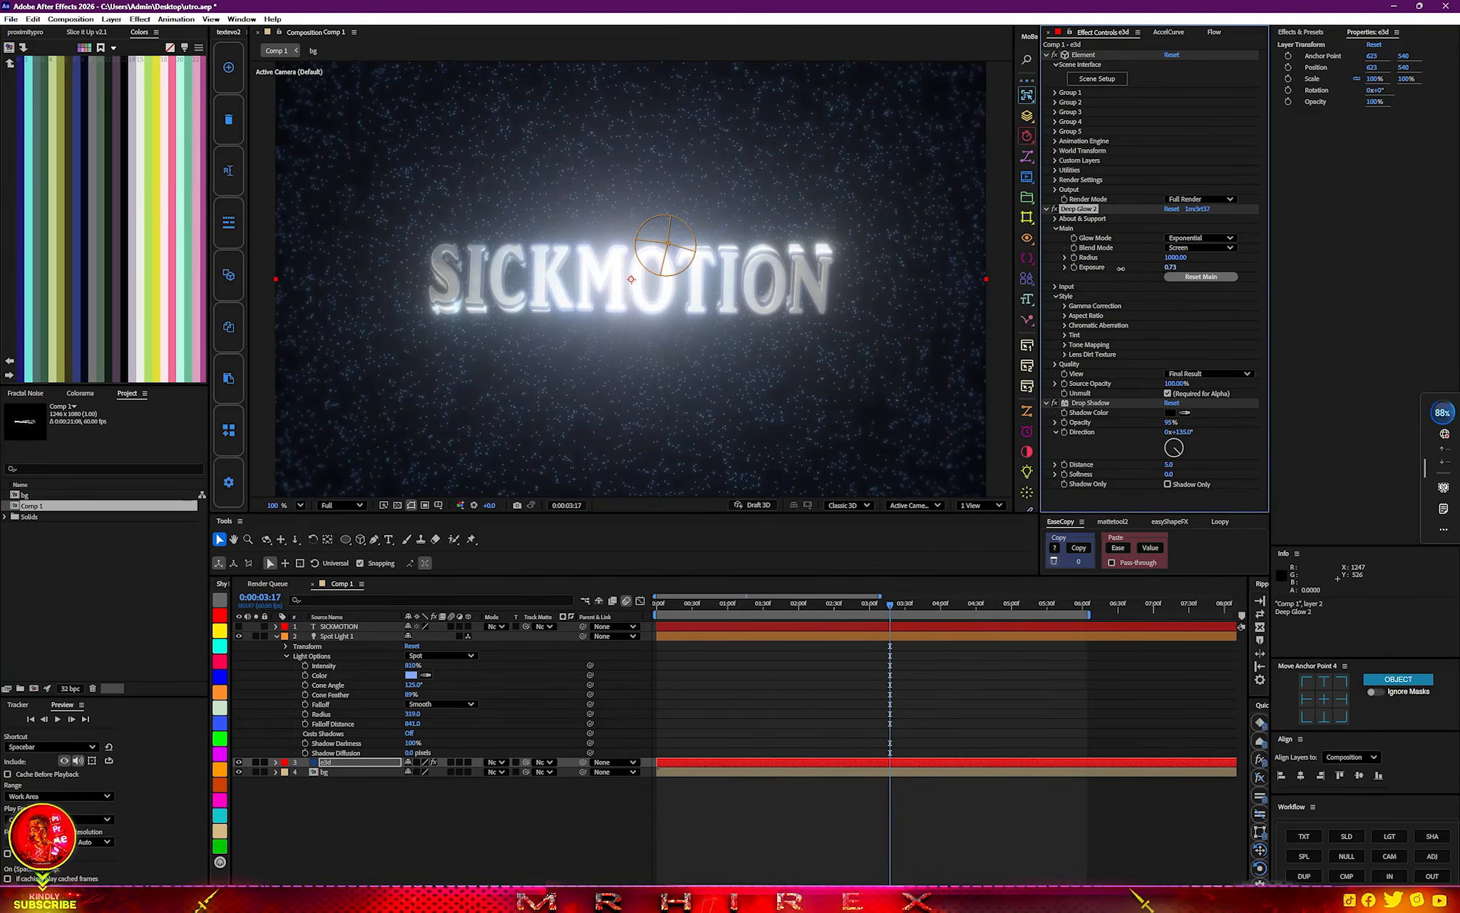
left_click(1062, 305)
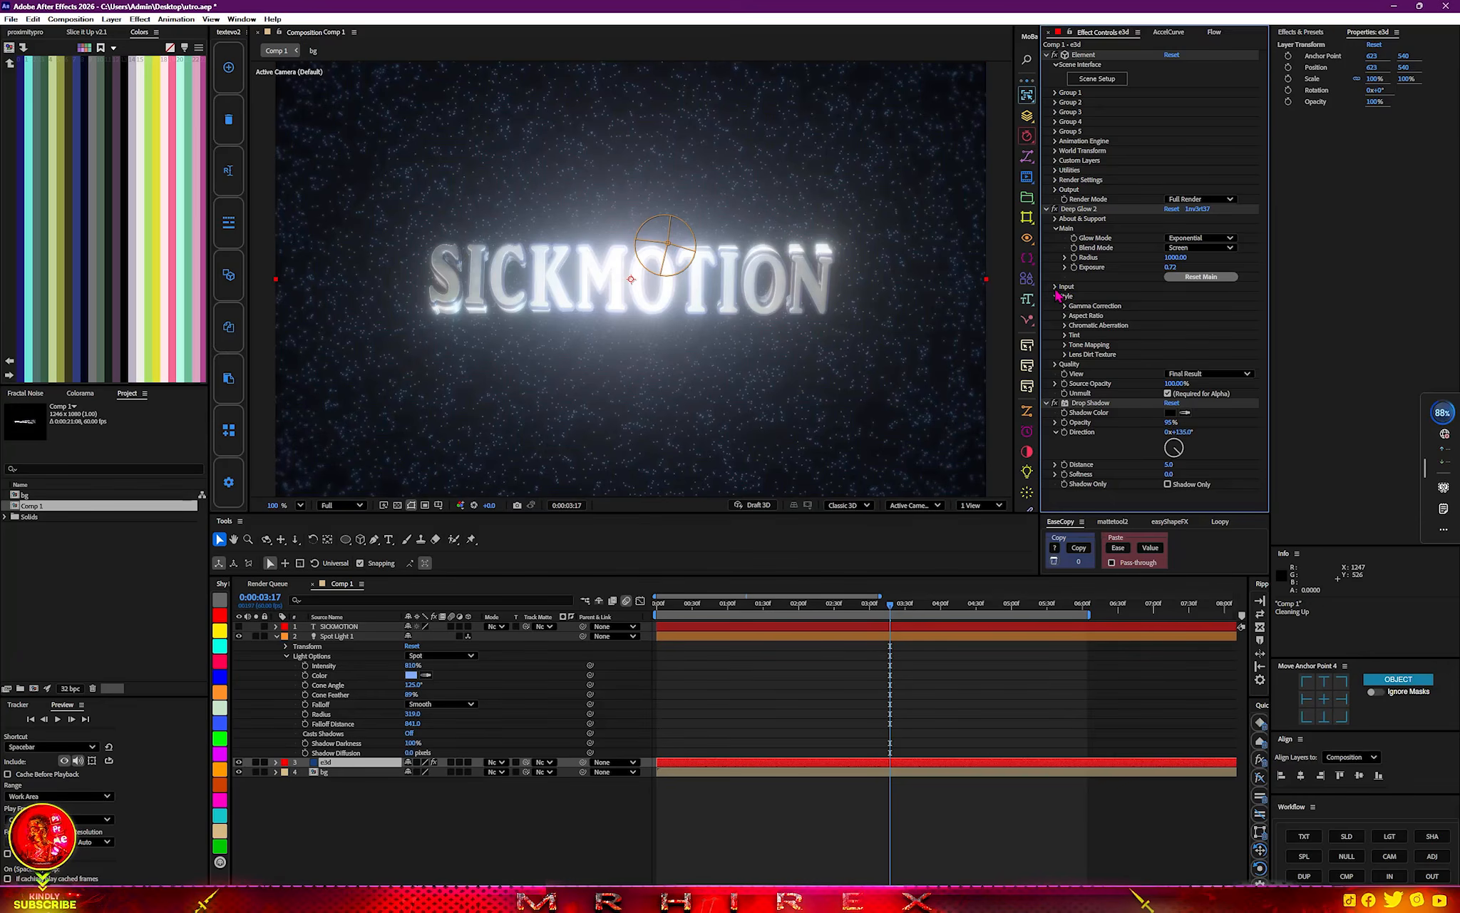
left_click(1055, 286)
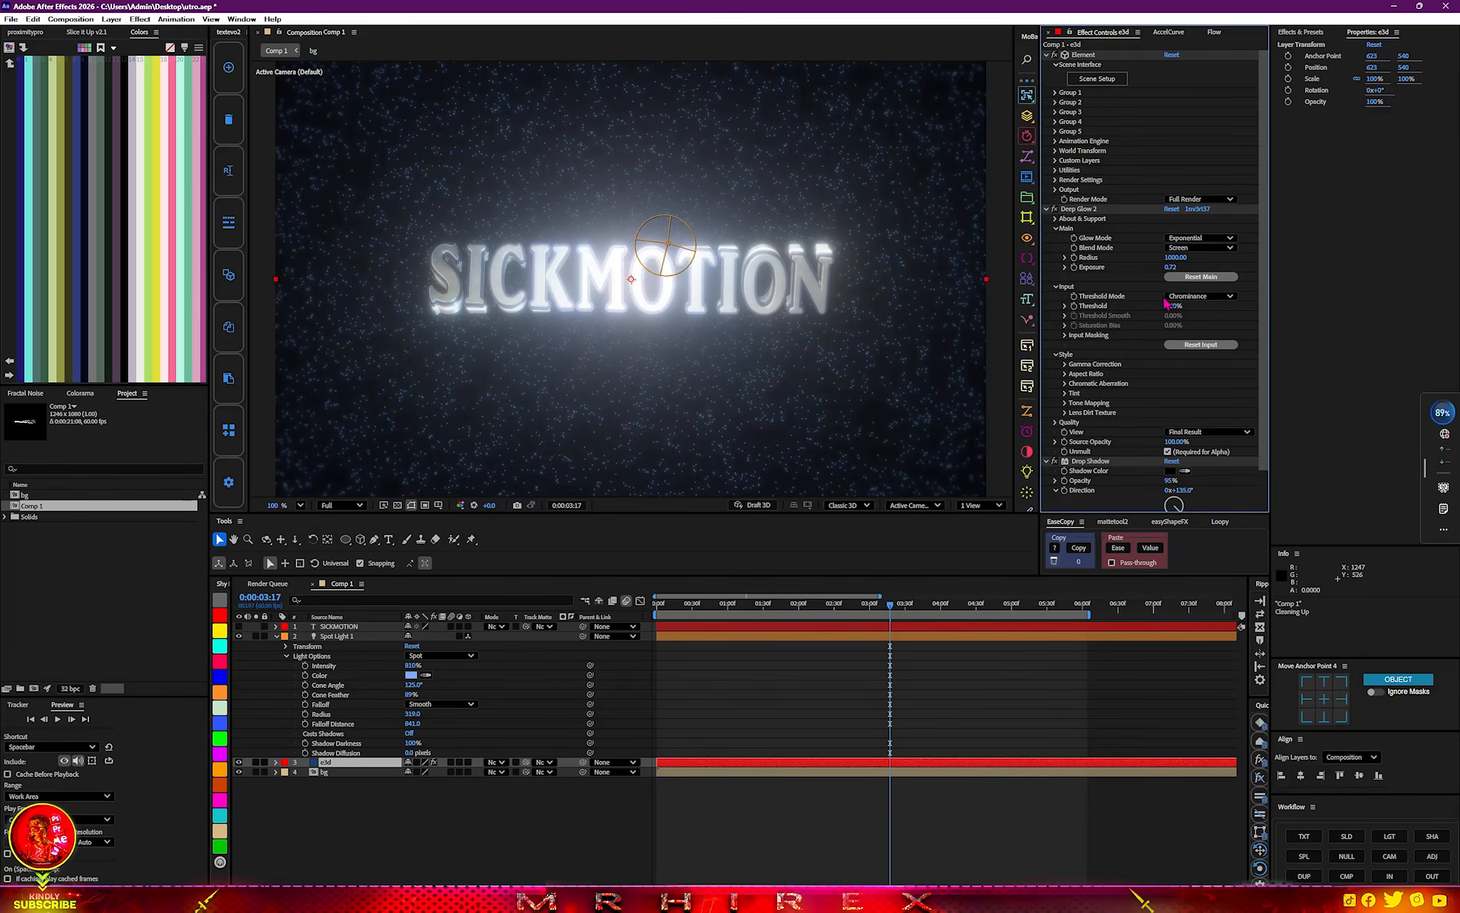
left_click_drag(1173, 308, 1185, 306)
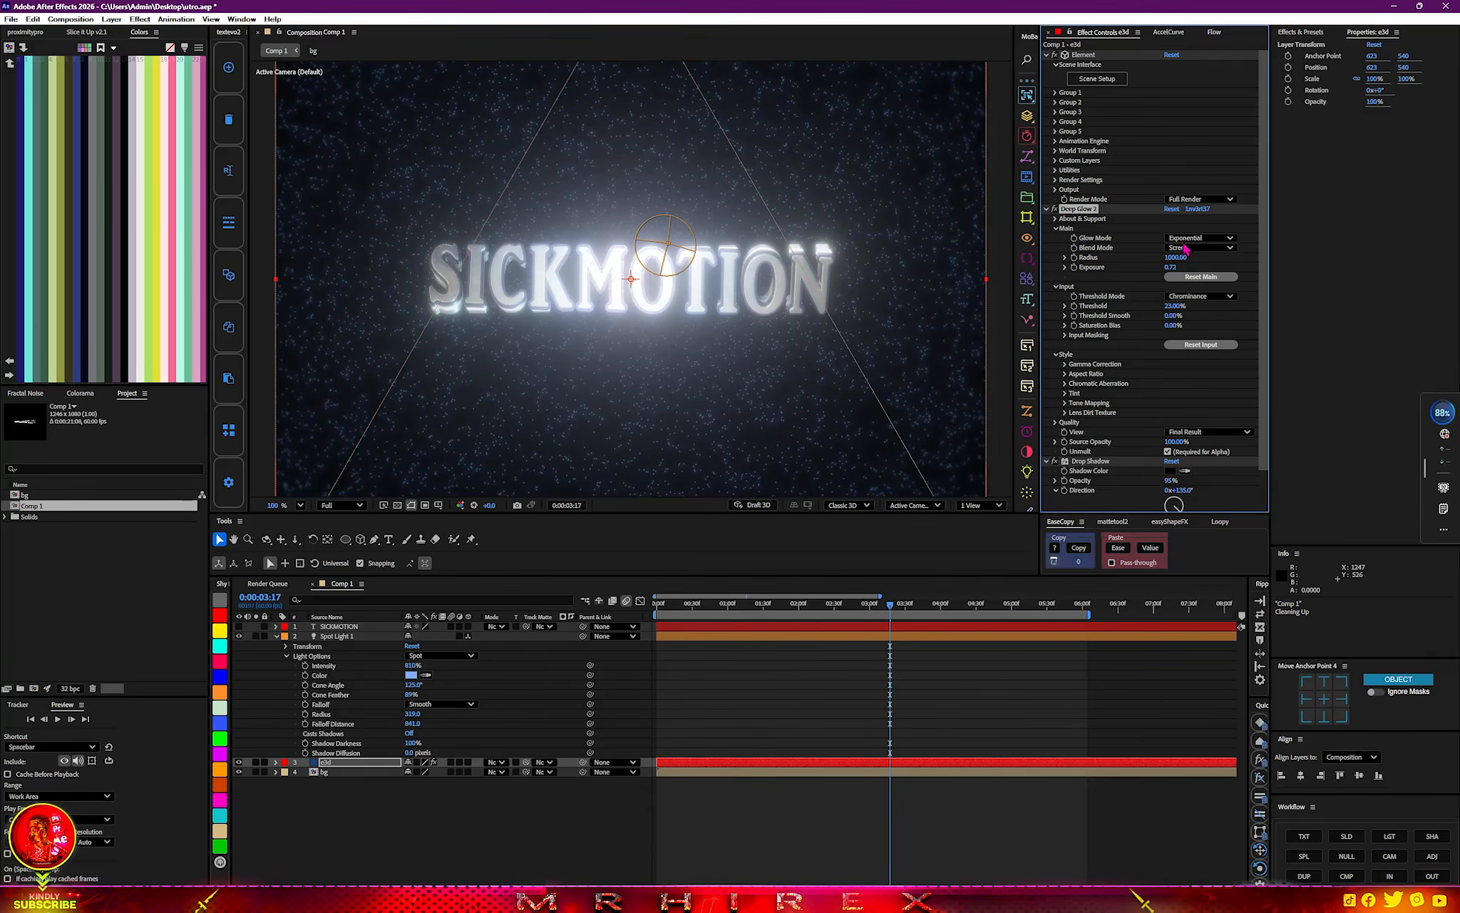
Reduce the Deep Glow 2 exposure to 0.36 and check the glow on the whole composition.
left_click_drag(1172, 271, 1118, 273)
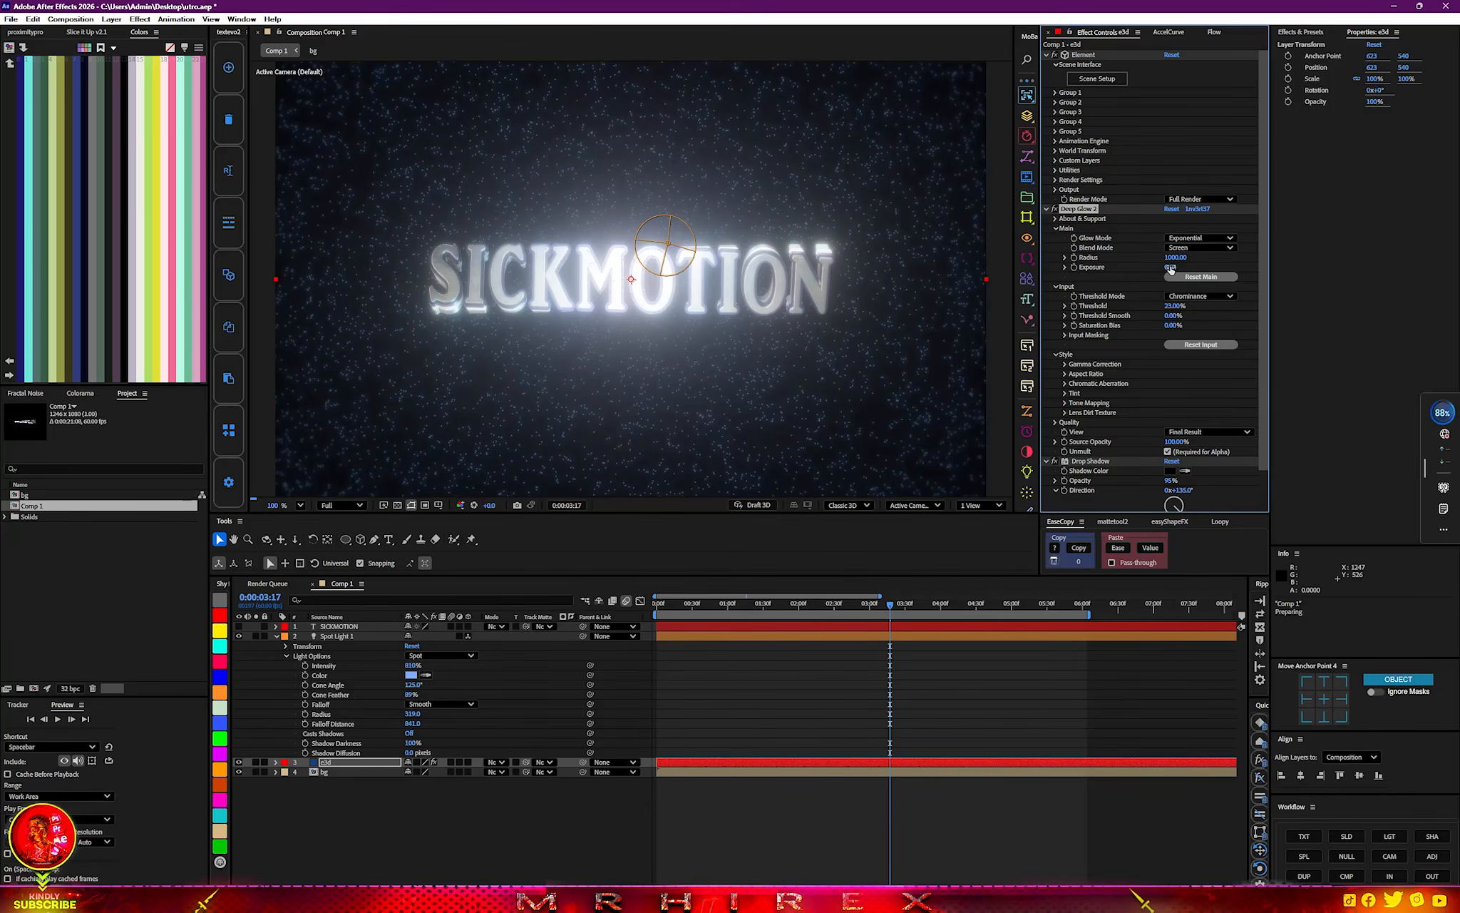
left_click_drag(1159, 267, 1106, 266)
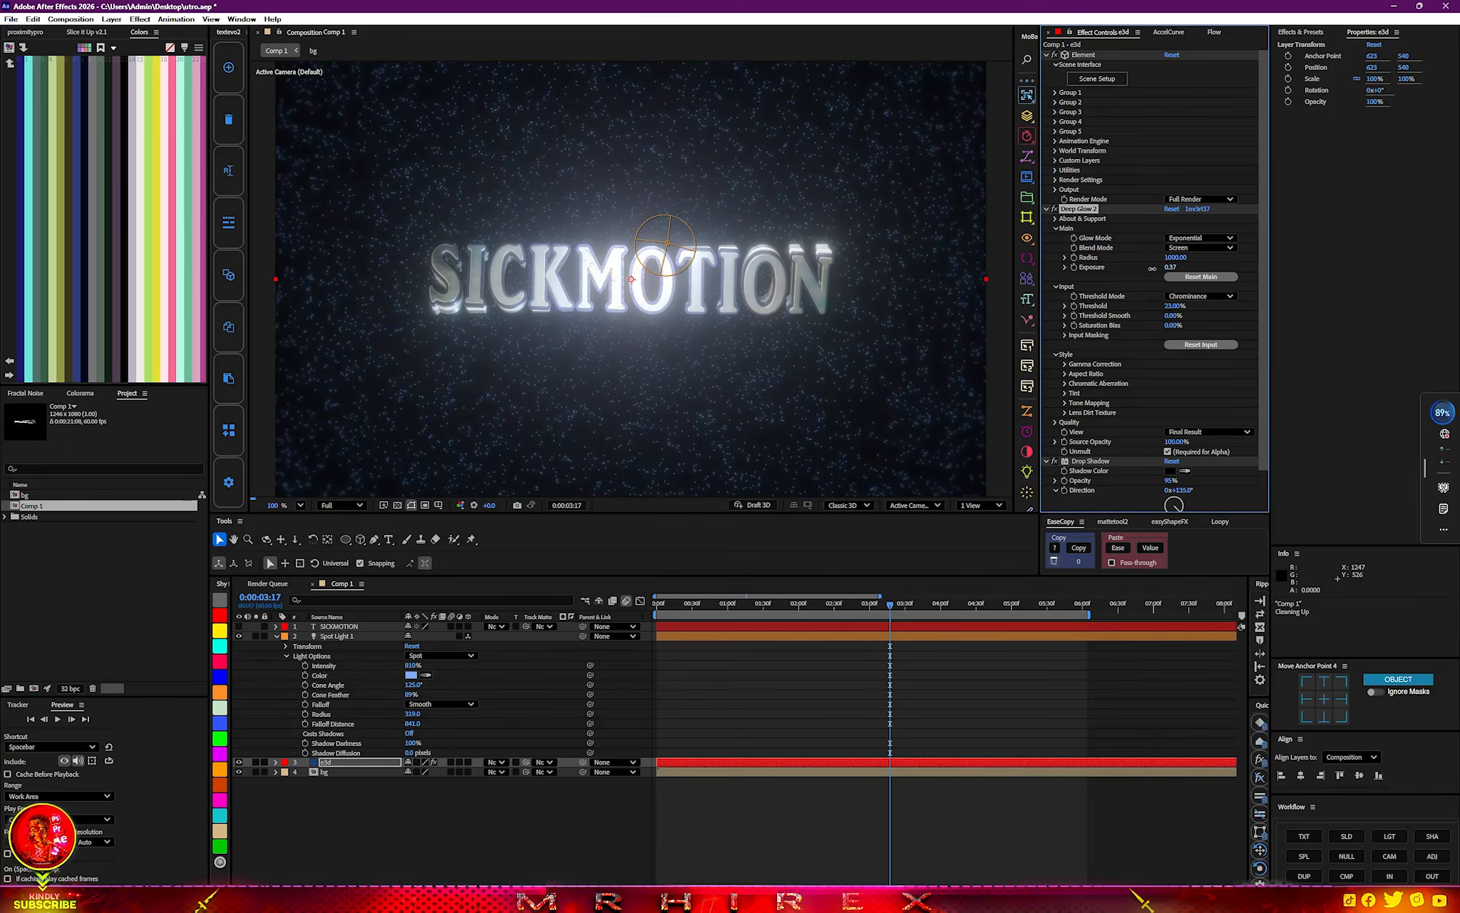
left_click_drag(1152, 268, 1151, 269)
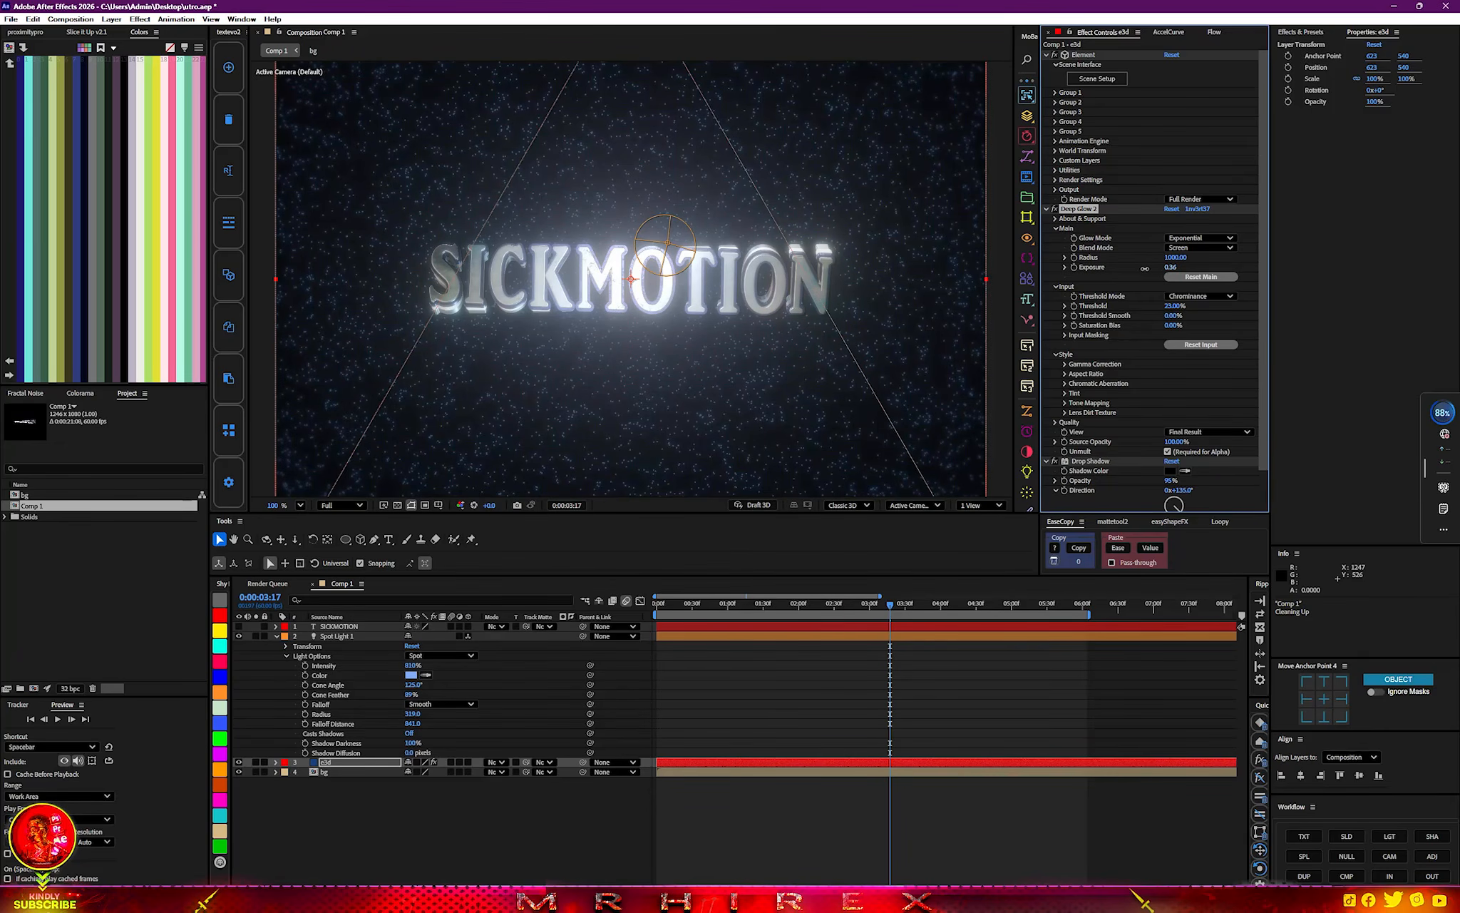
scroll(710, 349, "down", 5)
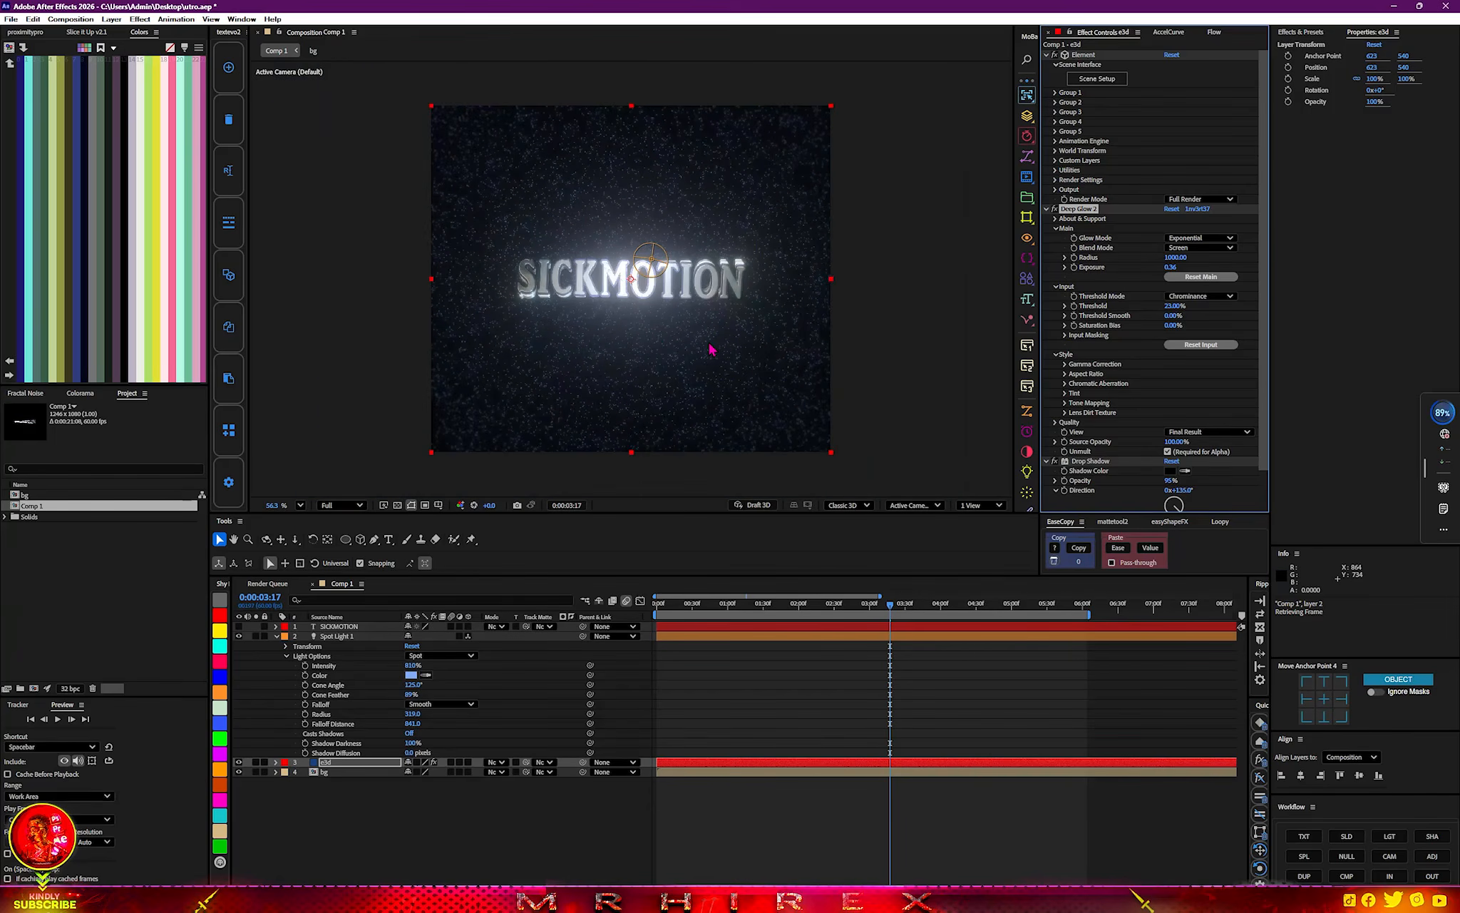
scroll(711, 349, "down", 2)
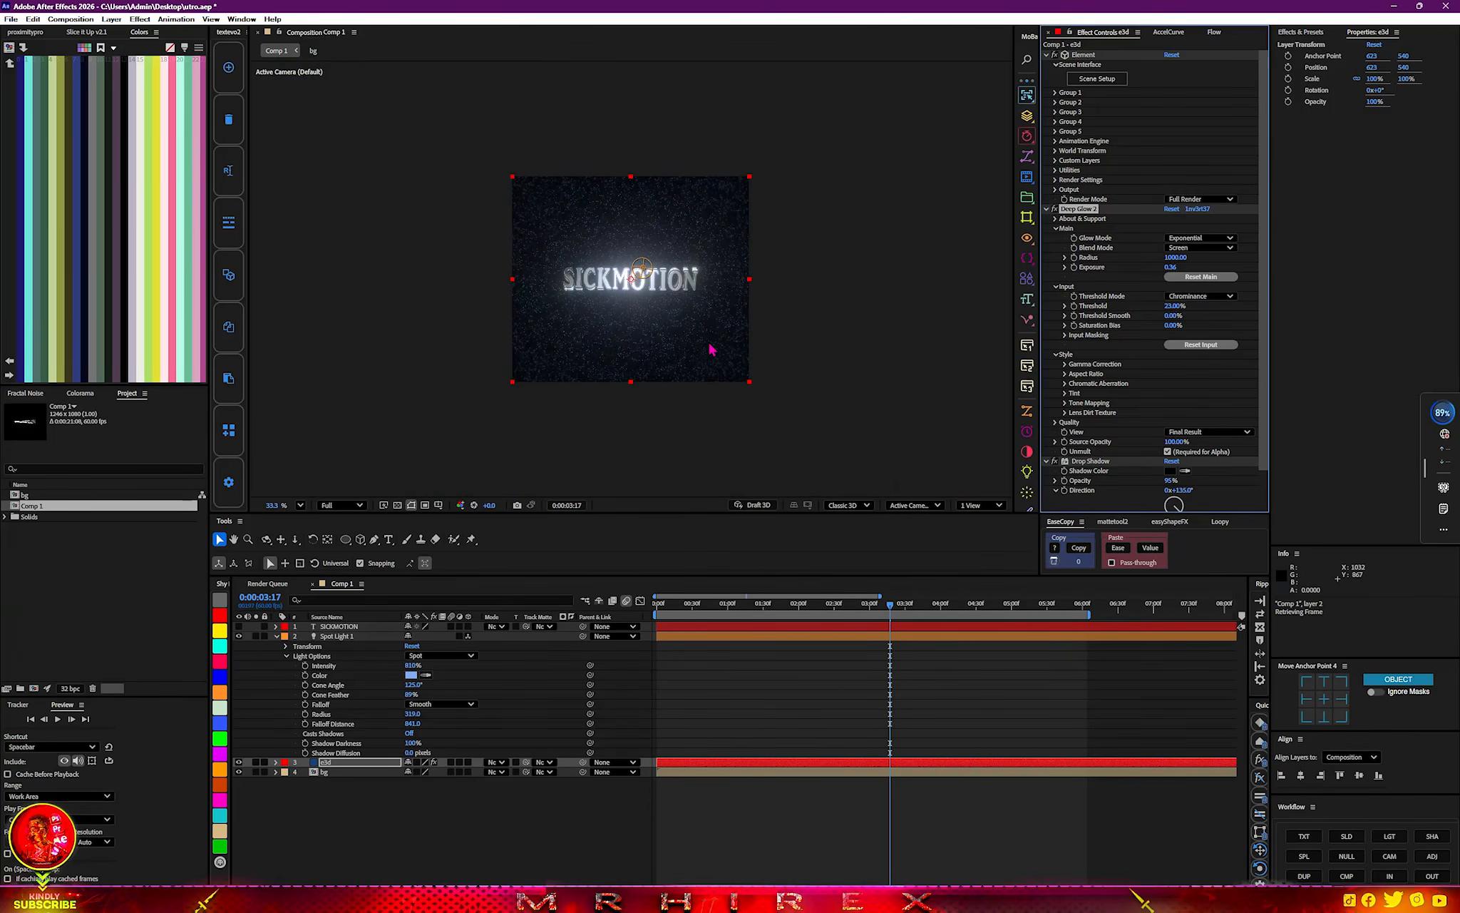
scroll(711, 349, "up", 3)
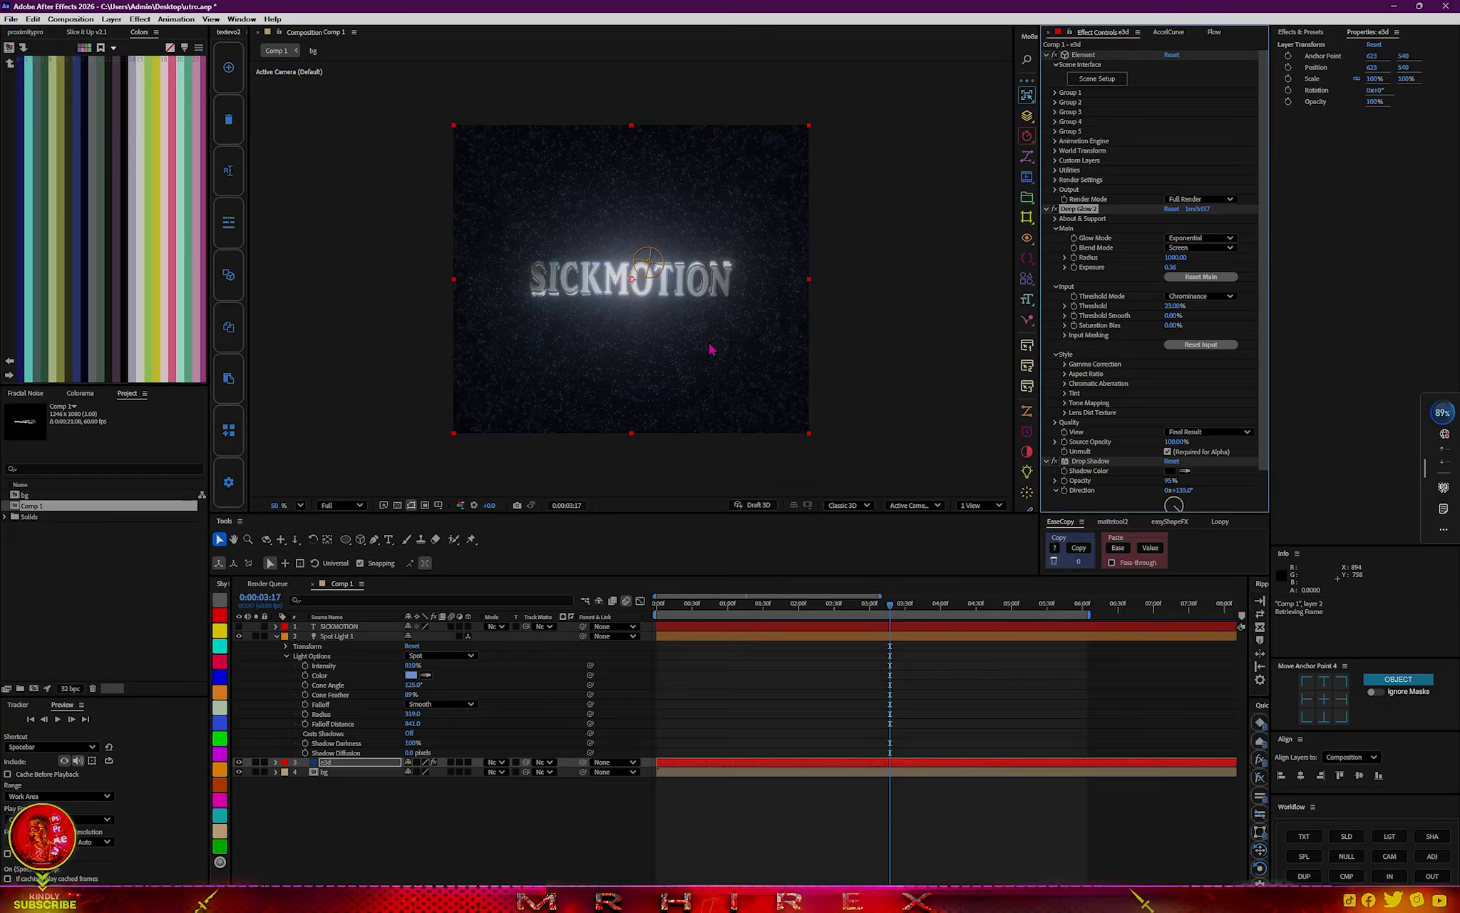
scroll(711, 349, "up", 1)
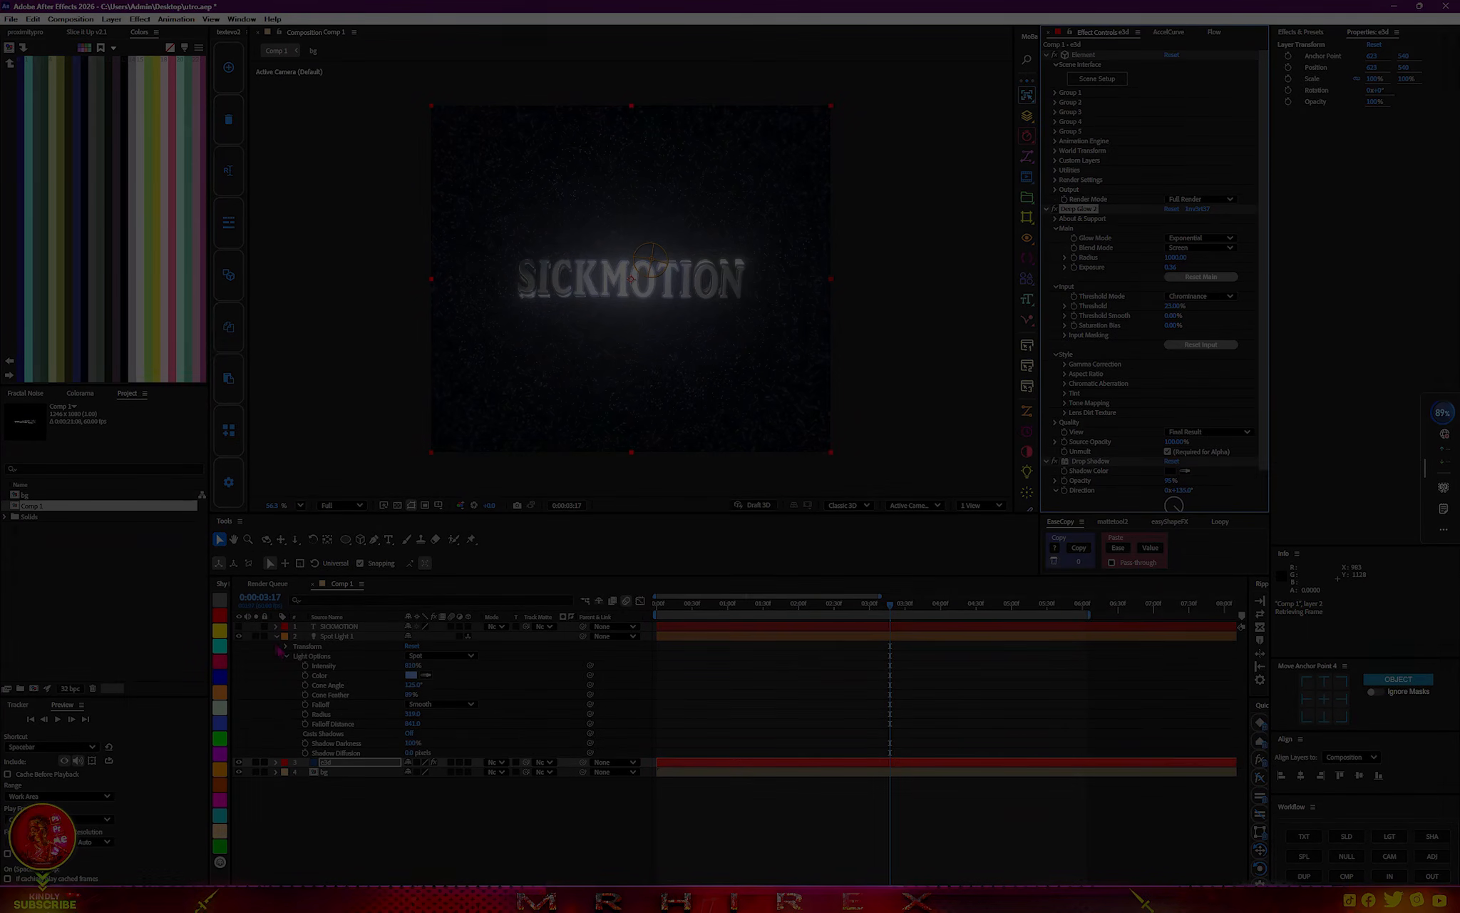